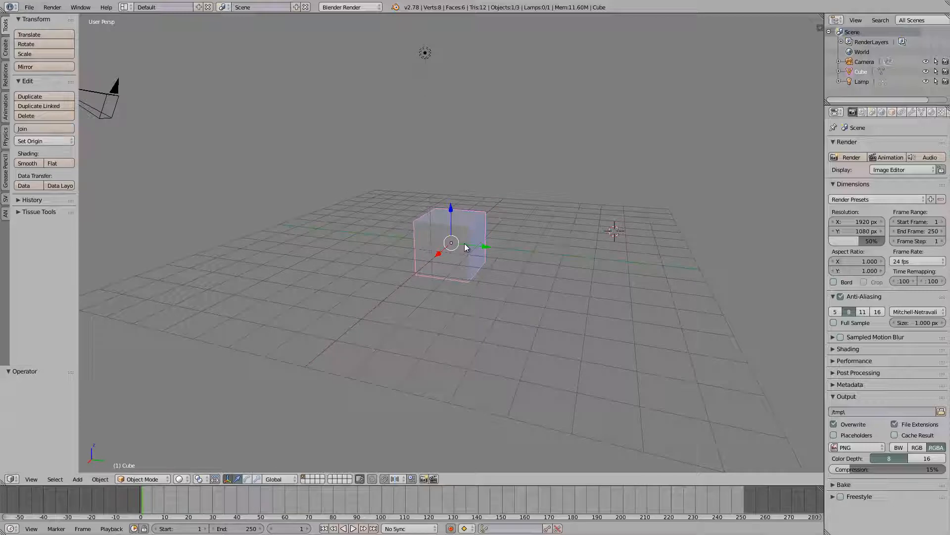
# Delete all the default objects from the scene.
pyautogui.moveTo(514, 238); pyautogui.dragTo(495, 250, button='middle')
pyautogui.scroll(3, 500, 244)
pyautogui.scroll(-4, 500, 244)
pyautogui.press('a')
pyautogui.press('a')
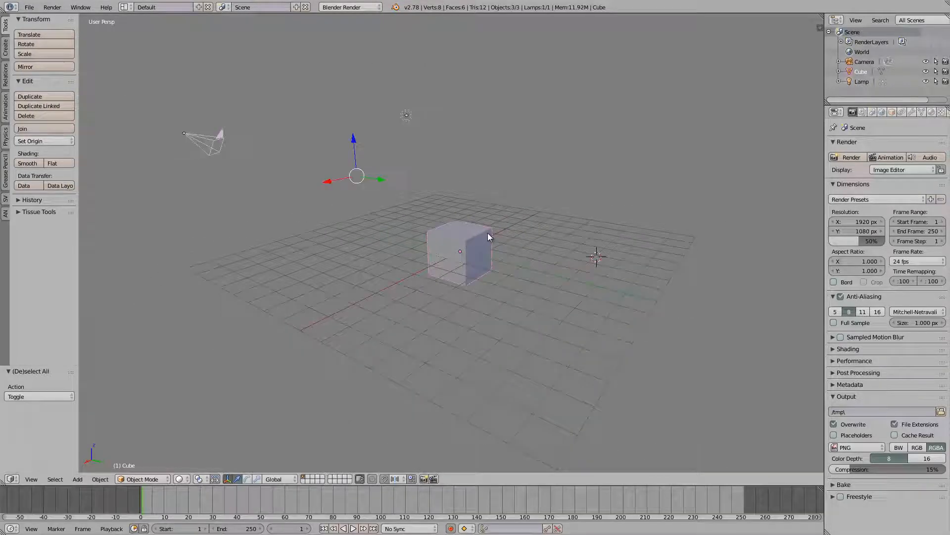
pyautogui.press('x')
pyautogui.click(486, 231)
pyautogui.scroll(3, 497, 153)
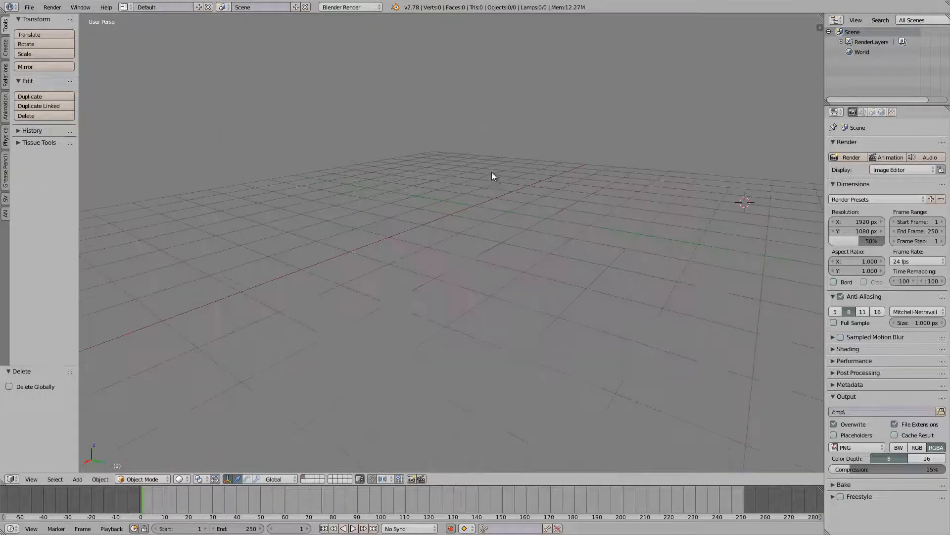
# Switch to the Compositing screen layout and set the node editor to Animation Nodes.
pyautogui.click(122, 10)
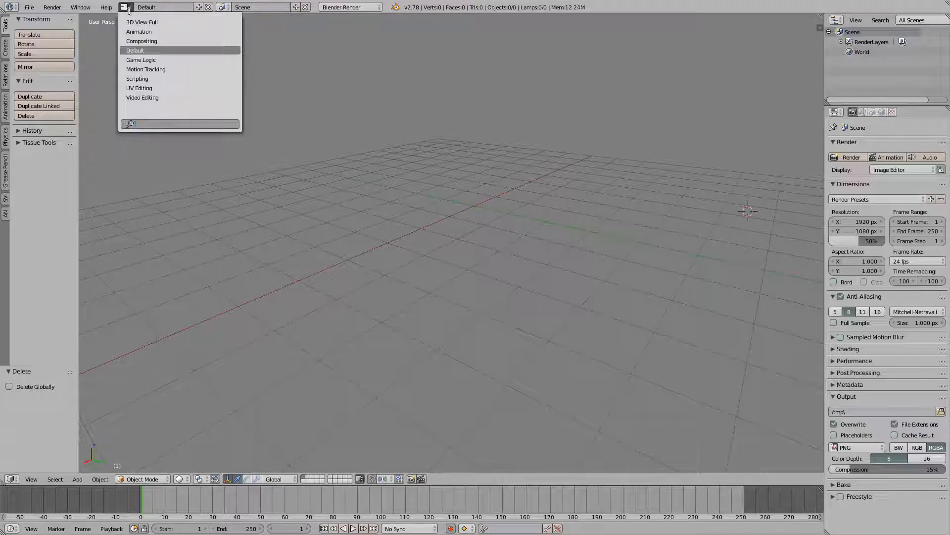
pyautogui.click(148, 40)
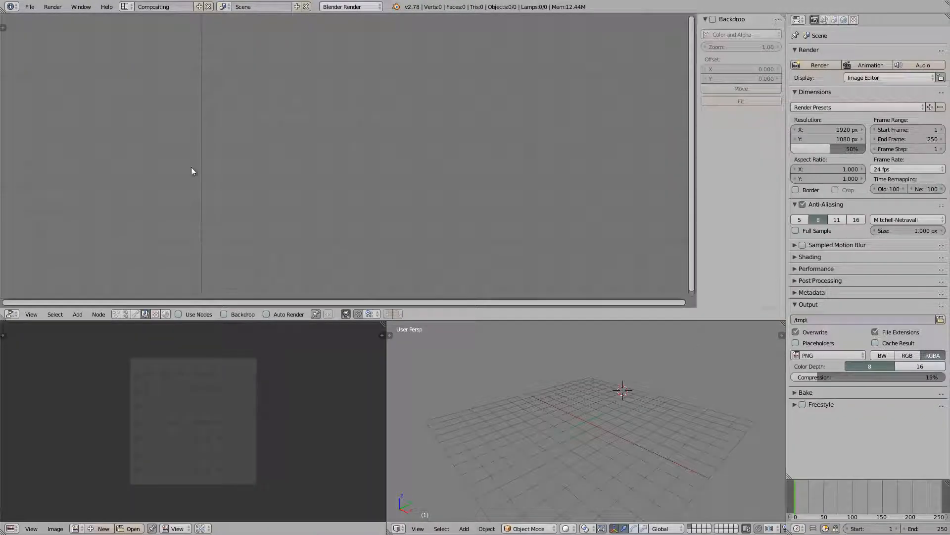
pyautogui.click(116, 314)
# Add a torus mesh, reset its location to the world origin and display it as wireframe.
pyautogui.hotkey('shift', 'a')
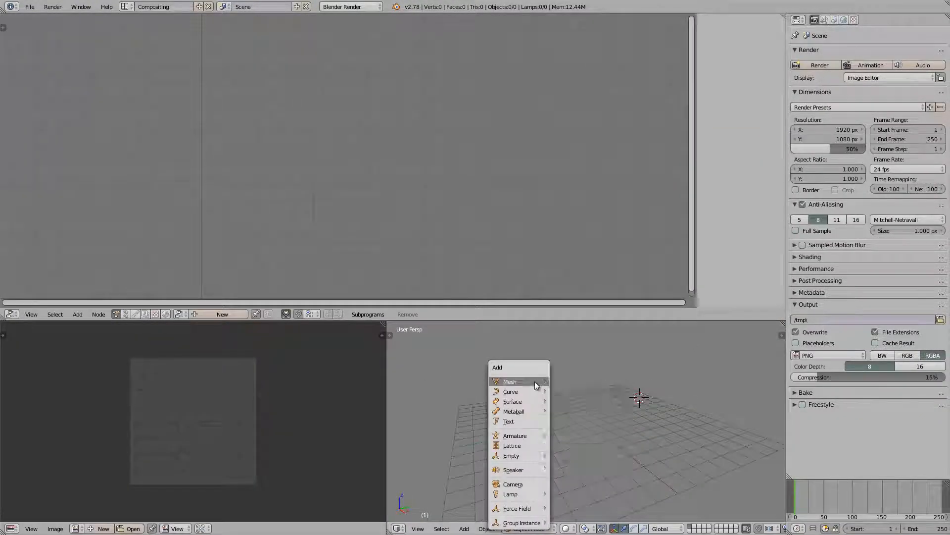
pyautogui.moveTo(534, 381)
pyautogui.click(573, 451)
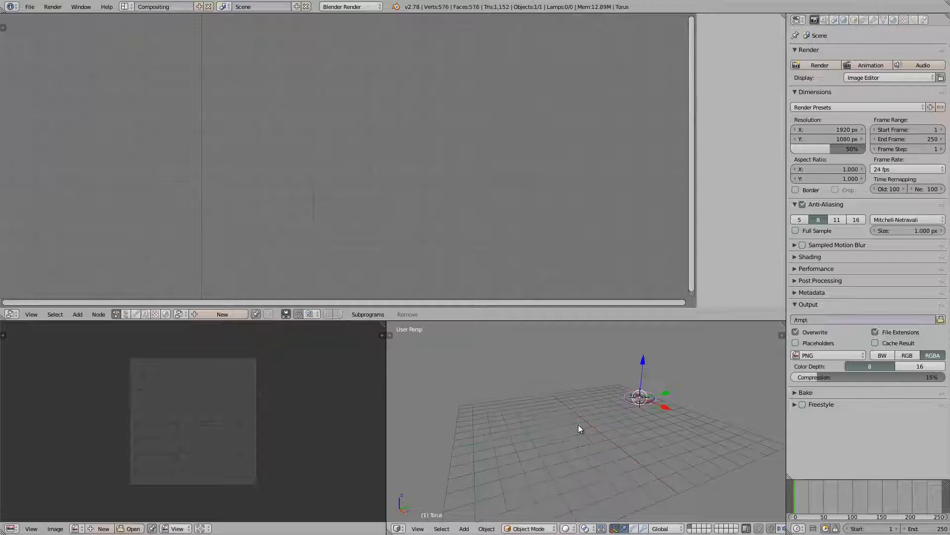
pyautogui.hotkey('alt', 'g')
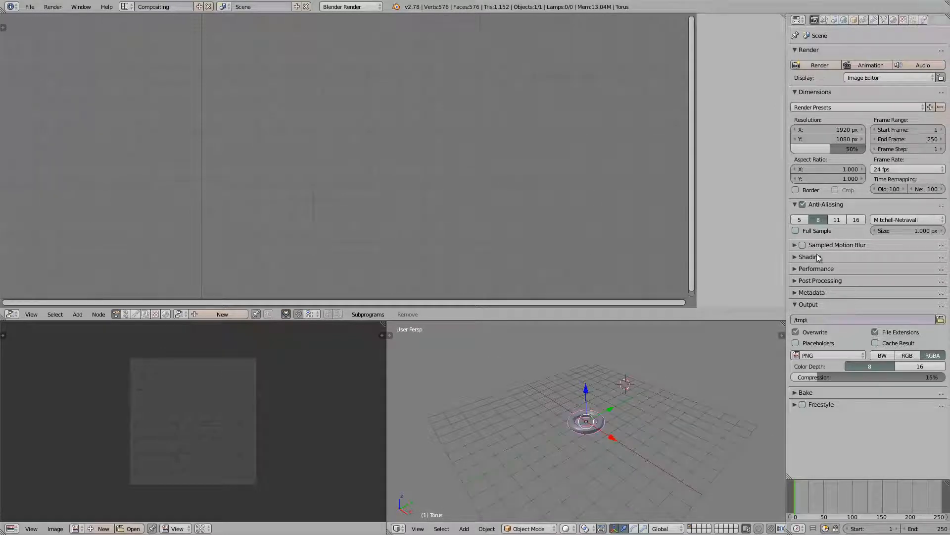
pyautogui.scroll(6, 464, 385)
pyautogui.moveTo(583, 395); pyautogui.dragTo(615, 428, button='middle')
pyautogui.press('z')
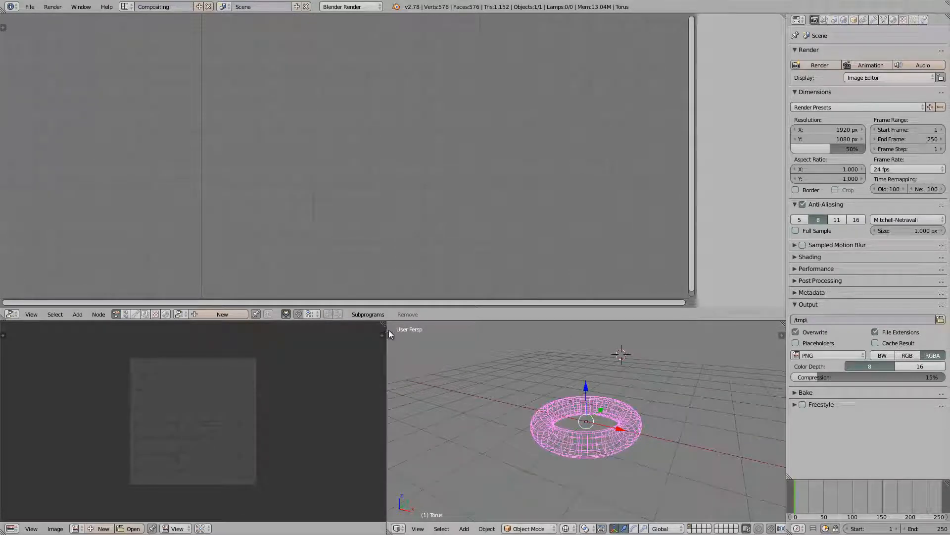
# Expand the 3D viewport over the image editor area and create a new Animation Nodes tree.
pyautogui.moveTo(388, 329); pyautogui.dragTo(302, 337)
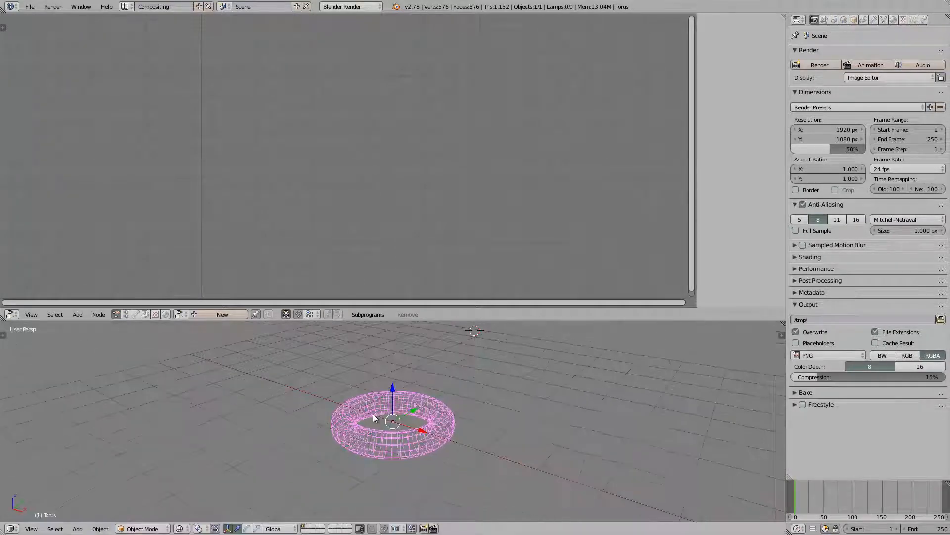
pyautogui.scroll(1, 429, 377)
pyautogui.keyDown('shift'); pyautogui.moveTo(390, 356); pyautogui.dragTo(393, 346, button='middle'); pyautogui.keyUp('shift')
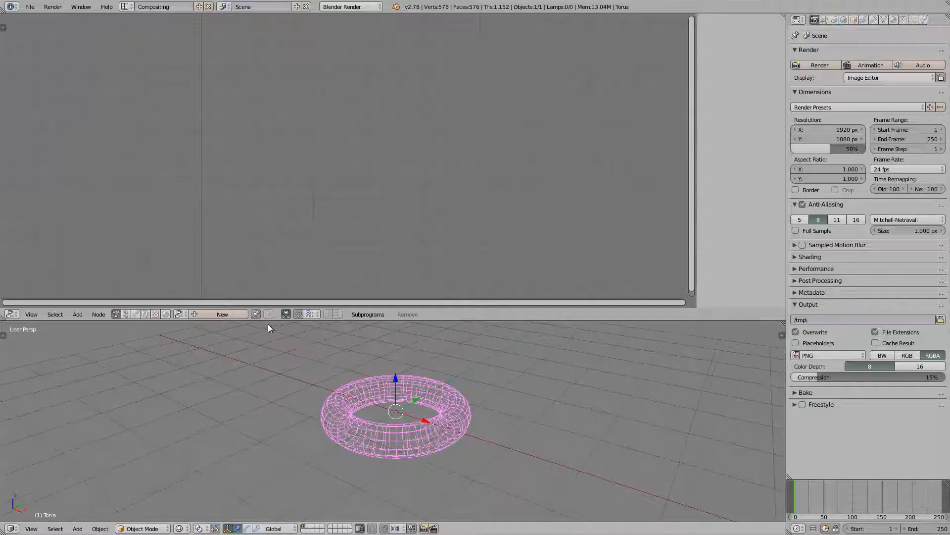
pyautogui.click(236, 313)
pyautogui.hotkey('shift', 'a')
pyautogui.moveTo(226, 153)
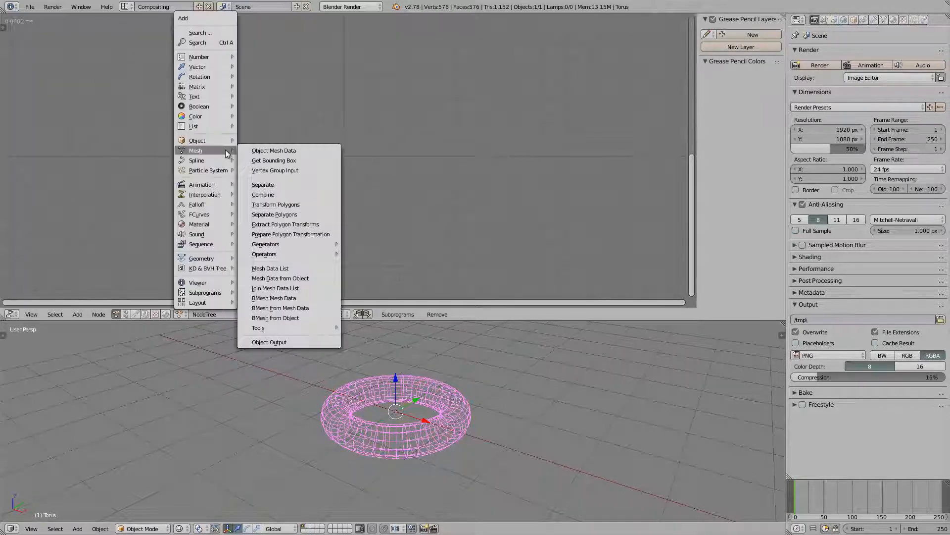
pyautogui.moveTo(398, 402); pyautogui.dragTo(402, 429, button='middle')
pyautogui.scroll(-1, 402, 428)
pyautogui.scroll(2, 402, 429)
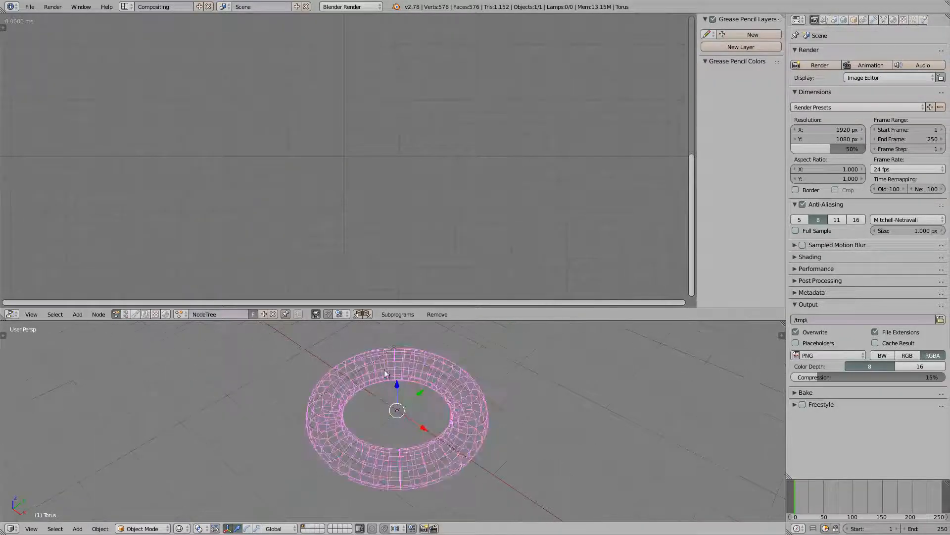
pyautogui.scroll(-3, 386, 372)
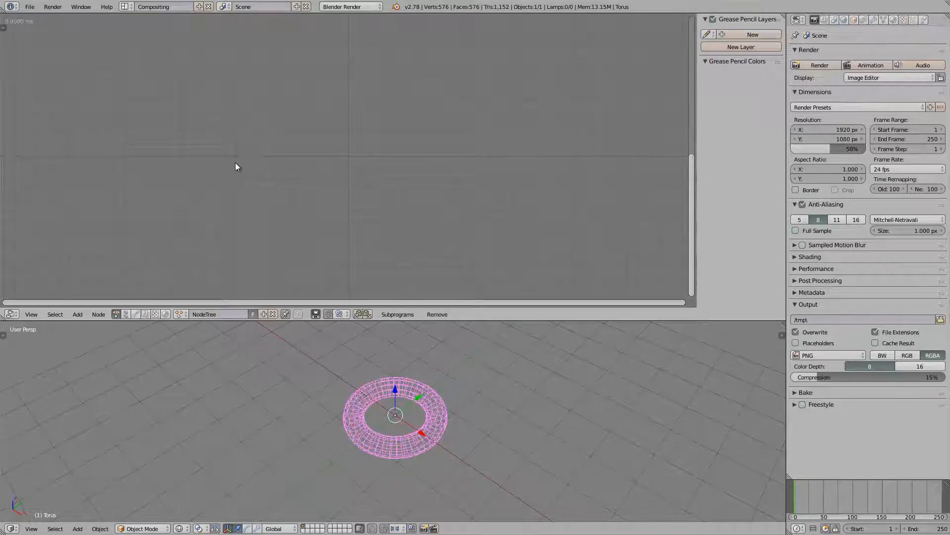
pyautogui.scroll(2, 378, 372)
pyautogui.scroll(2, 377, 372)
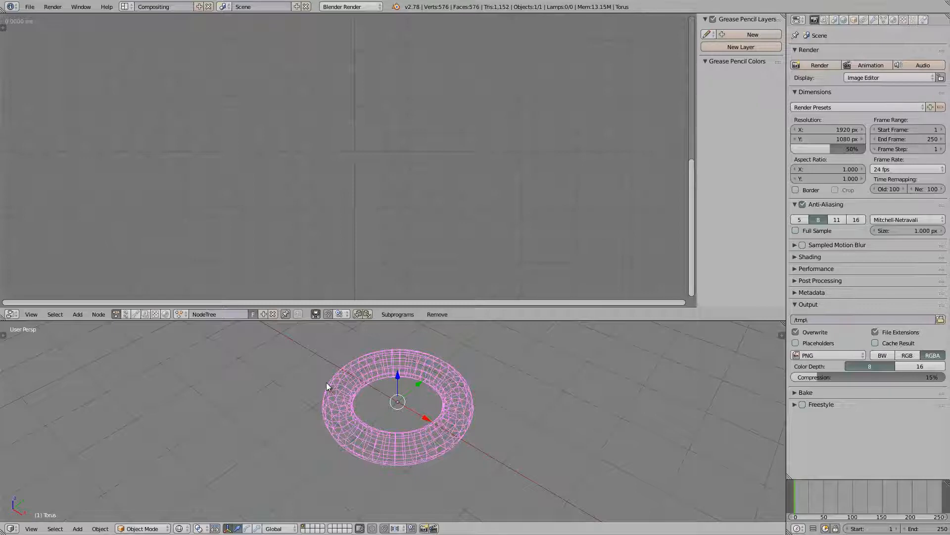
pyautogui.moveTo(384, 451); pyautogui.dragTo(420, 404, button='middle')
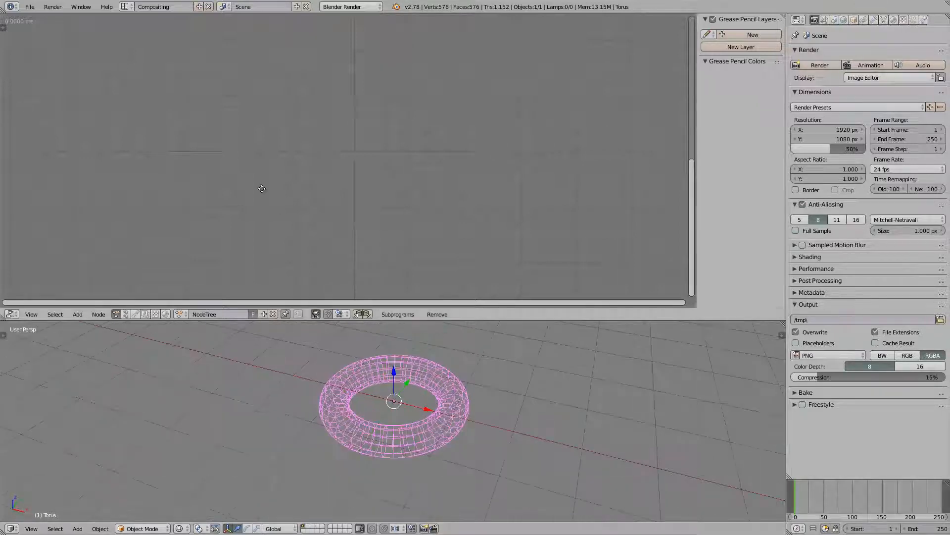
# Add a Distribute Matrices node to the node tree.
pyautogui.hotkey('shift', 'a')
pyautogui.moveTo(208, 180)
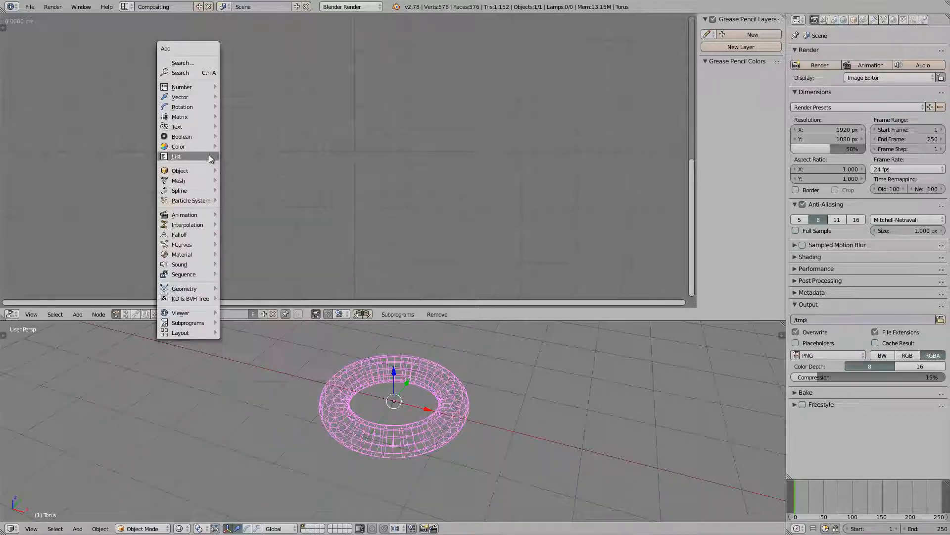
pyautogui.click(202, 73)
pyautogui.write('dis')
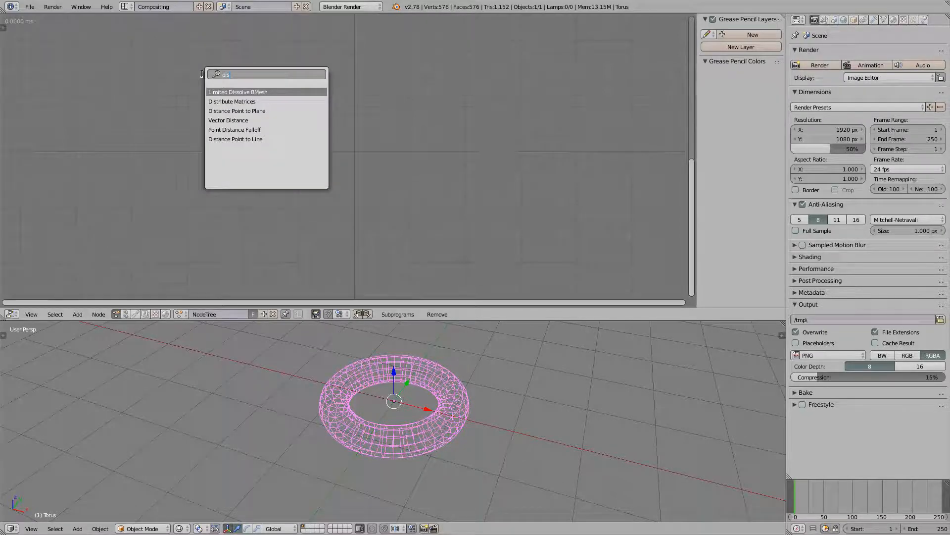
pyautogui.press('Down')
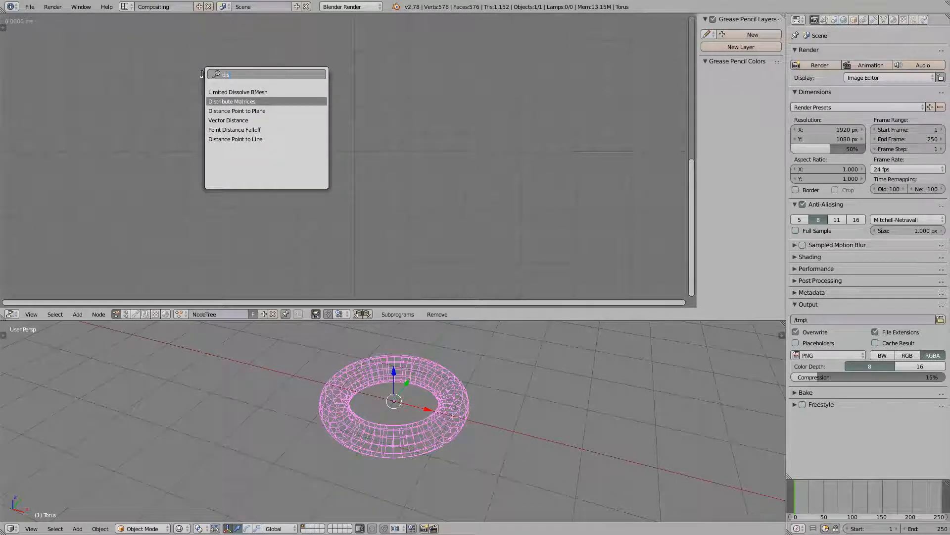
pyautogui.press('Return')
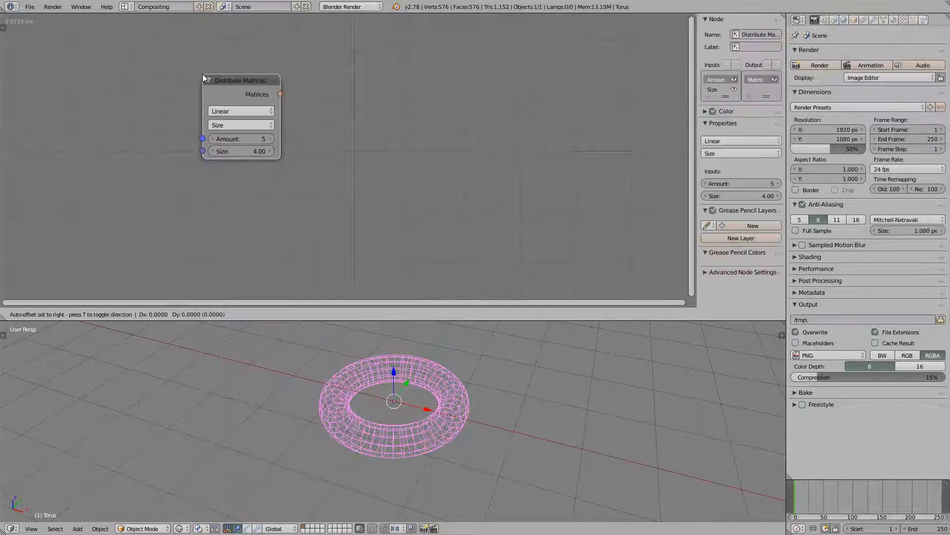
pyautogui.click(92, 113)
pyautogui.moveTo(162, 128); pyautogui.dragTo(194, 149, button='middle')
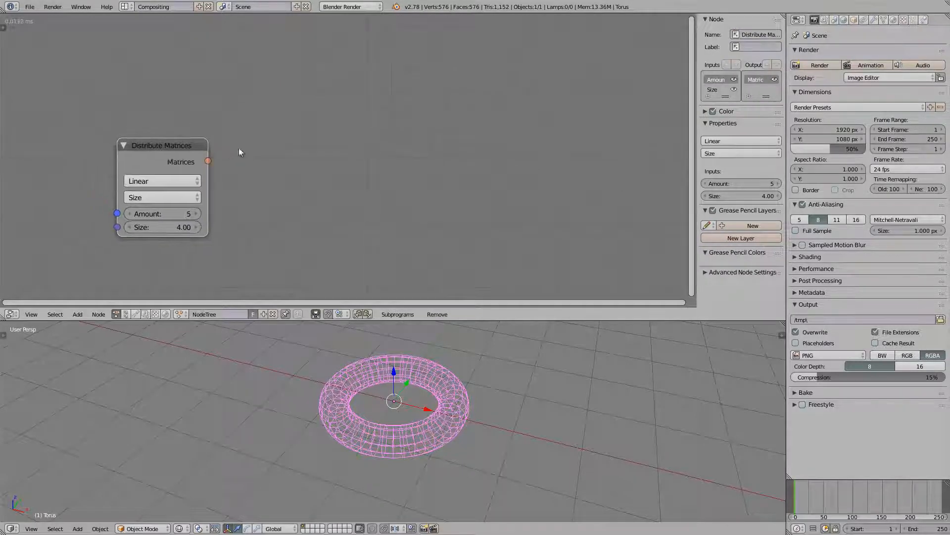
# Add a 3D Viewer node and connect the Matrices output of Distribute Matrices to its Data input.
pyautogui.hotkey('ctrl', 'a')
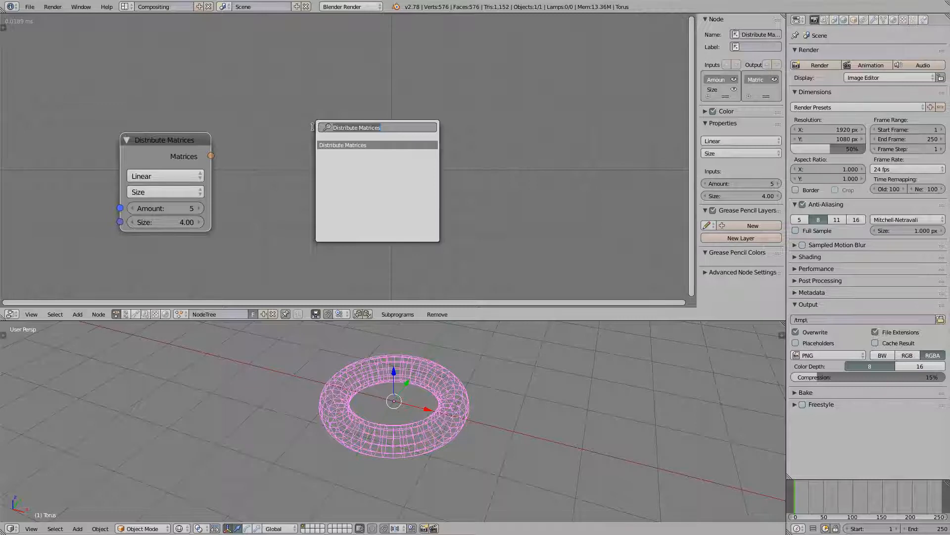
pyautogui.write('view')
pyautogui.press('Down')
pyautogui.press('Down')
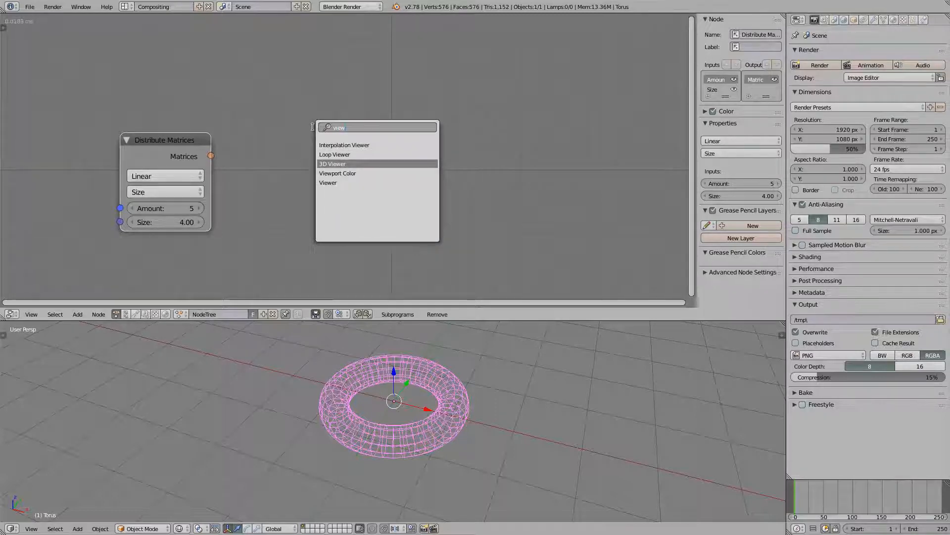
pyautogui.press('Return')
pyautogui.click(356, 156)
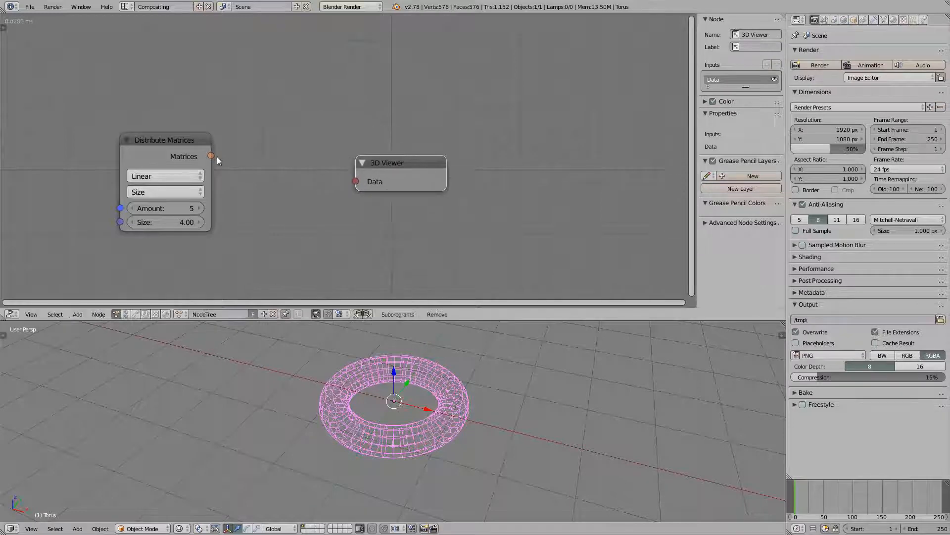
pyautogui.moveTo(211, 155); pyautogui.dragTo(355, 181)
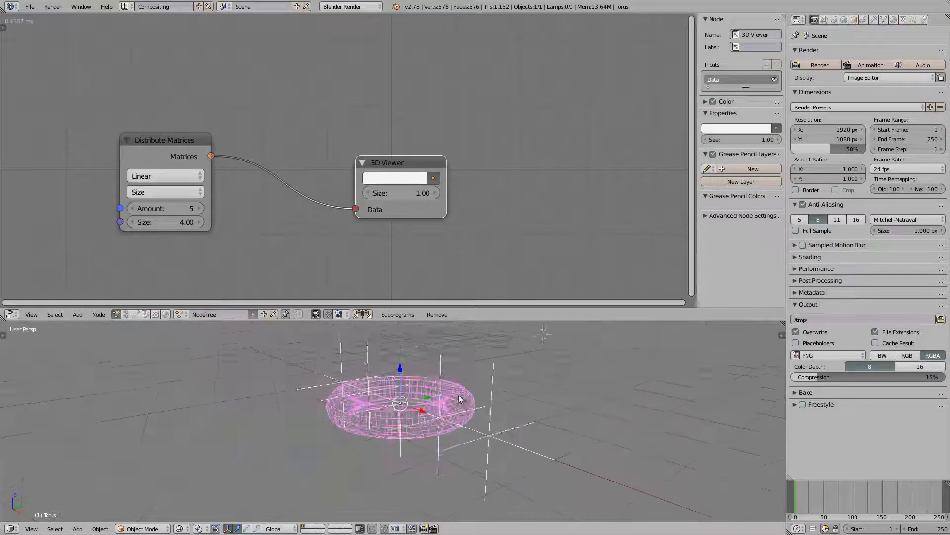
# Set the linear matrix distribution to an amount of 8 and a size of 9.01.
pyautogui.moveTo(469, 416); pyautogui.dragTo(495, 414, button='middle')
pyautogui.moveTo(194, 209); pyautogui.dragTo(199, 209)
pyautogui.scroll(-2, 277, 386)
pyautogui.moveTo(277, 386); pyautogui.dragTo(317, 399, button='middle')
pyautogui.moveTo(183, 219); pyautogui.dragTo(239, 213)
pyautogui.scroll(-4, 431, 343)
pyautogui.moveTo(435, 342); pyautogui.dragTo(357, 363, button='middle')
# Try the Circle mode on the Distribute Matrices node and view the arrangement around the torus.
pyautogui.click(179, 176)
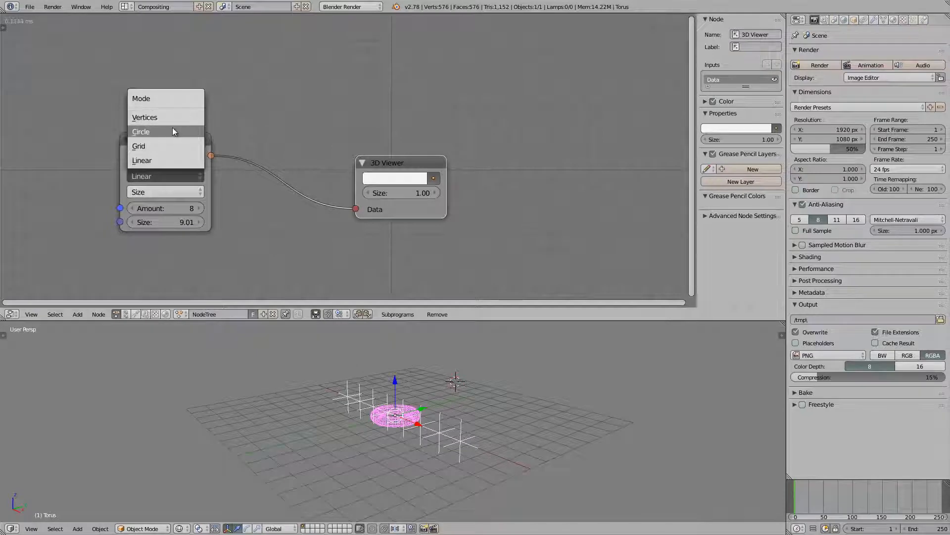
pyautogui.click(172, 130)
pyautogui.scroll(3, 476, 417)
pyautogui.moveTo(476, 416); pyautogui.dragTo(446, 440, button='middle')
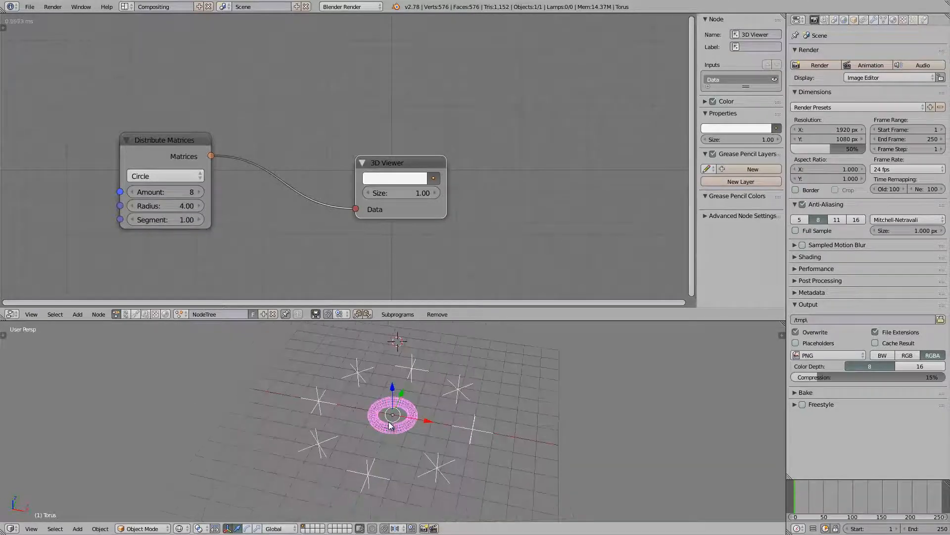
# Change the Distribute Matrices mode to Grid with 5 X divisions and 5 Y divisions.
pyautogui.click(182, 175)
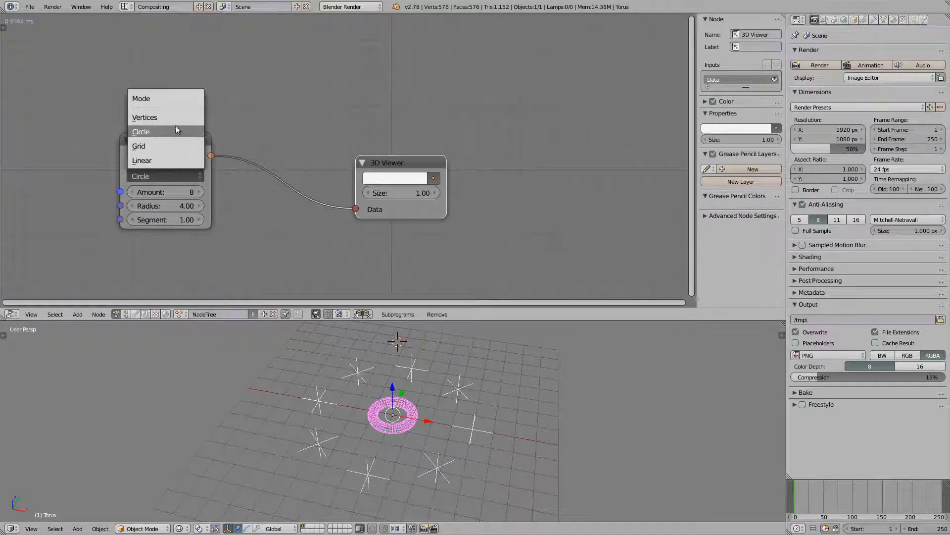
pyautogui.click(174, 146)
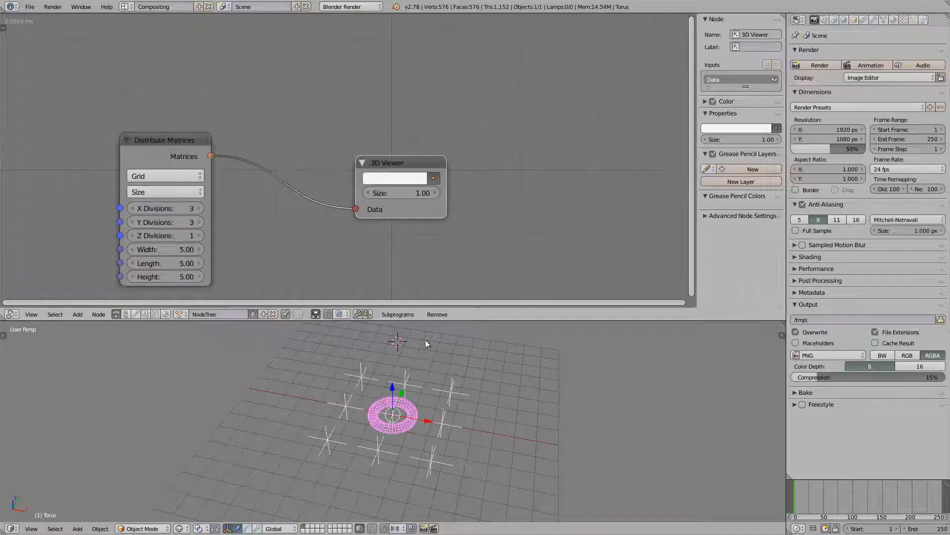
pyautogui.moveTo(426, 340); pyautogui.dragTo(442, 380, button='middle')
pyautogui.click(200, 209)
pyautogui.click(200, 208)
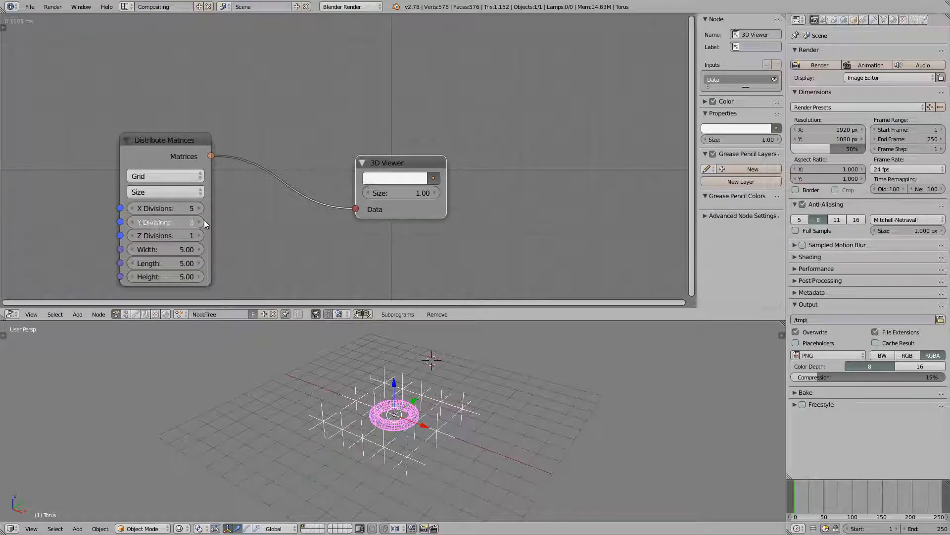
pyautogui.click(200, 222)
pyautogui.click(200, 222)
pyautogui.moveTo(359, 368); pyautogui.dragTo(346, 411, button='middle')
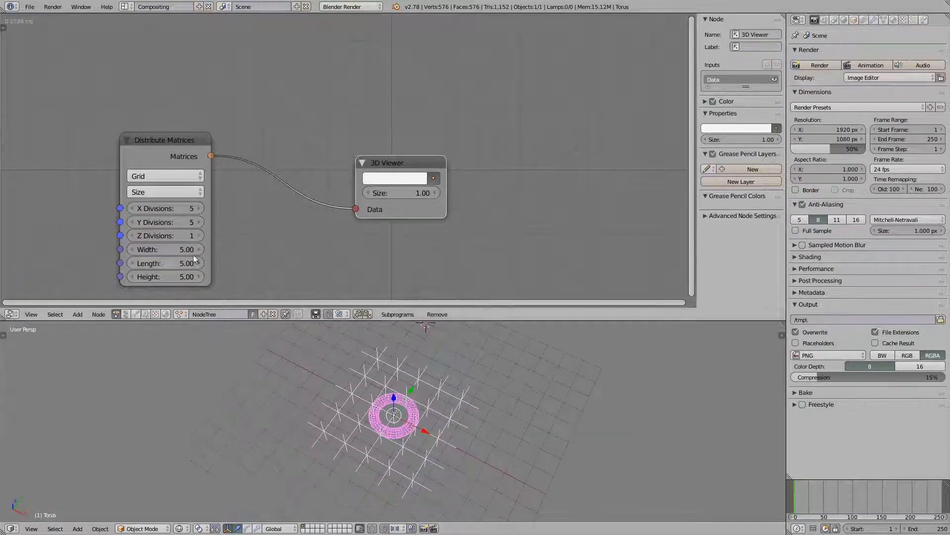
# Raise the matrix grid's Z divisions to 5.
pyautogui.click(200, 235)
pyautogui.click(200, 235)
pyautogui.click(200, 235)
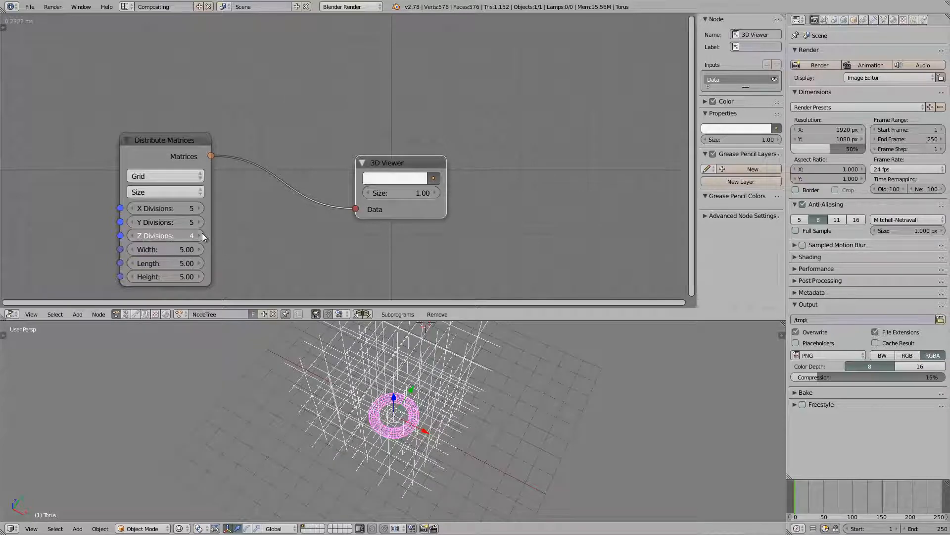
pyautogui.click(200, 235)
pyautogui.moveTo(472, 396); pyautogui.dragTo(416, 419, button='middle')
# Move the torus up along Z into the matrix grid and scale it up to nearly fill the grid's width.
pyautogui.moveTo(394, 390); pyautogui.dragTo(397, 350)
pyautogui.moveTo(465, 408); pyautogui.dragTo(435, 425, button='middle')
pyautogui.click(459, 427)
# Increase the X, Y and Z divisions of the matrix grid to 8 each.
pyautogui.click(199, 208)
pyautogui.click(199, 208)
pyautogui.click(199, 208)
pyautogui.click(199, 222)
pyautogui.click(199, 222)
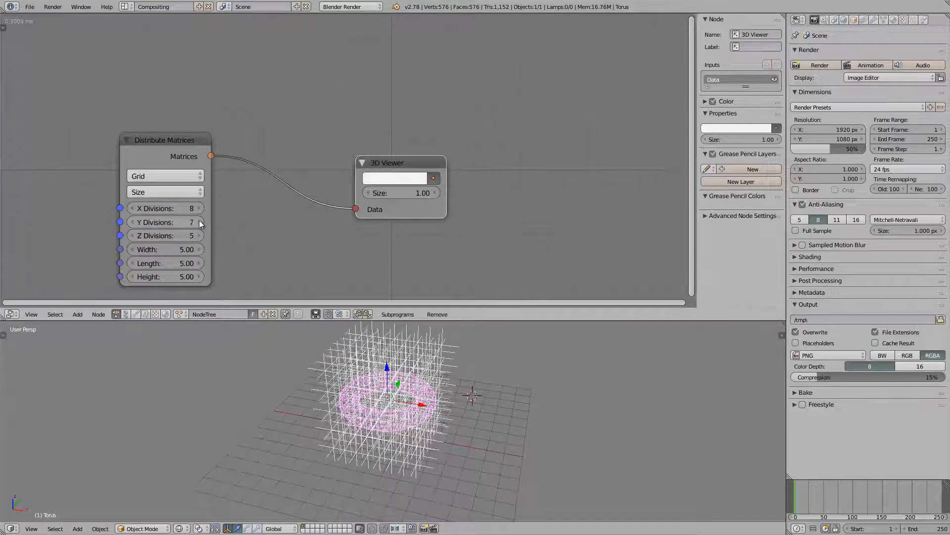
pyautogui.click(199, 222)
pyautogui.click(200, 235)
pyautogui.click(201, 235)
pyautogui.click(201, 235)
pyautogui.moveTo(446, 405); pyautogui.dragTo(319, 352, button='middle')
pyautogui.moveTo(420, 384); pyautogui.dragTo(369, 417, button='middle')
# Save the Blender file to the Desktop folder as AN_BVH_Inside_001.
pyautogui.hotkey('ctrl', 's')
pyautogui.click(198, 45)
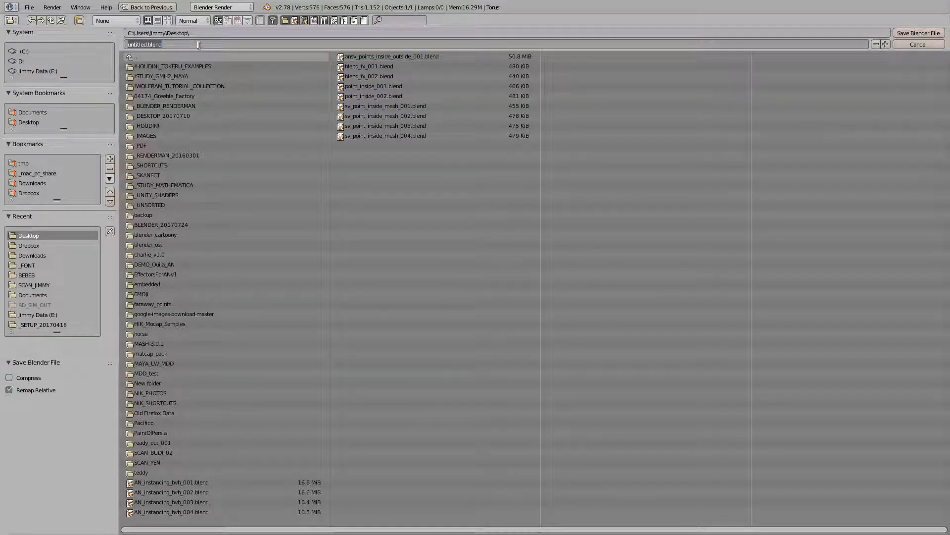
pyautogui.write('AN_BVH_')
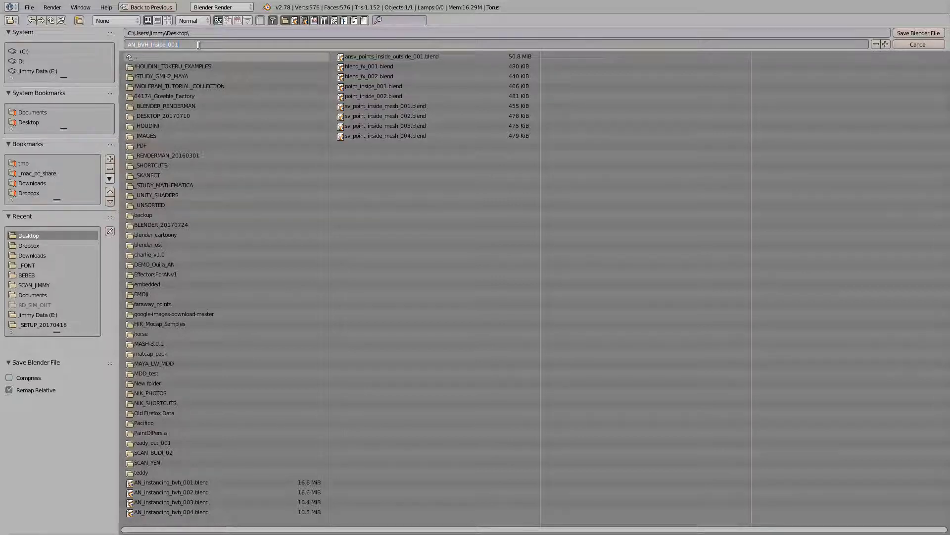
pyautogui.write('Inside_001')
pyautogui.press('Return')
pyautogui.click(911, 33)
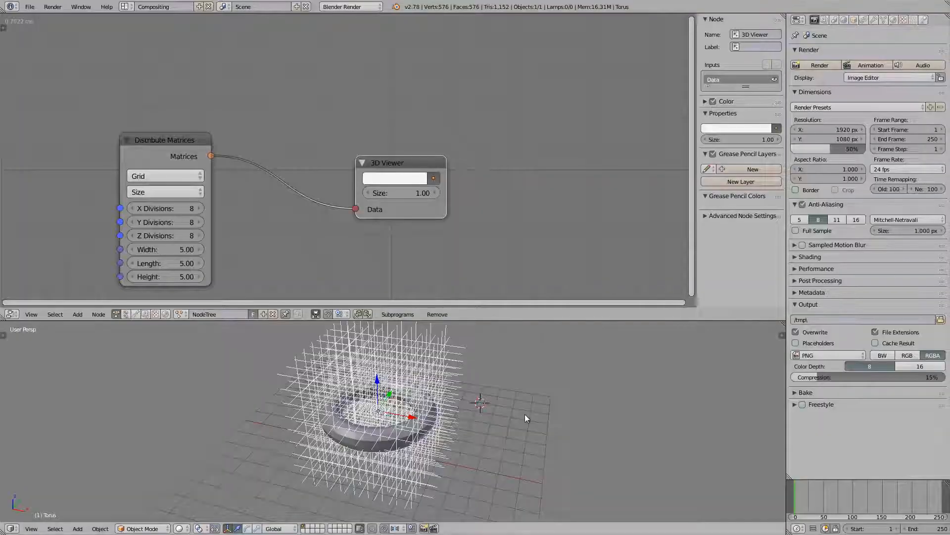
# Move the 3D Viewer node up, clear of the space beside the Distribute Matrices node.
pyautogui.moveTo(525, 414); pyautogui.dragTo(420, 473, button='middle')
pyautogui.click(426, 391)
pyautogui.moveTo(387, 159); pyautogui.dragTo(354, 60)
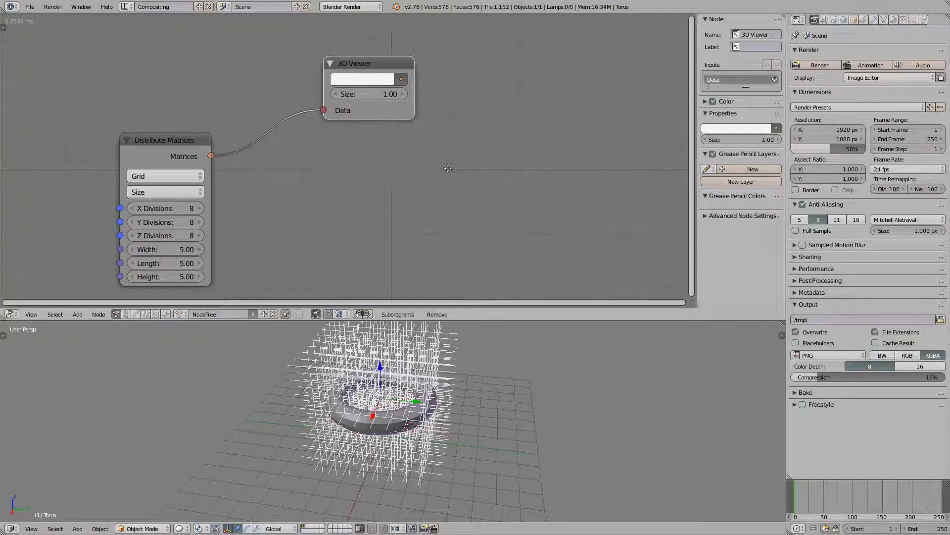
pyautogui.moveTo(448, 169); pyautogui.dragTo(431, 164, button='middle')
pyautogui.hotkey('shift', 'a')
pyautogui.click(432, 165)
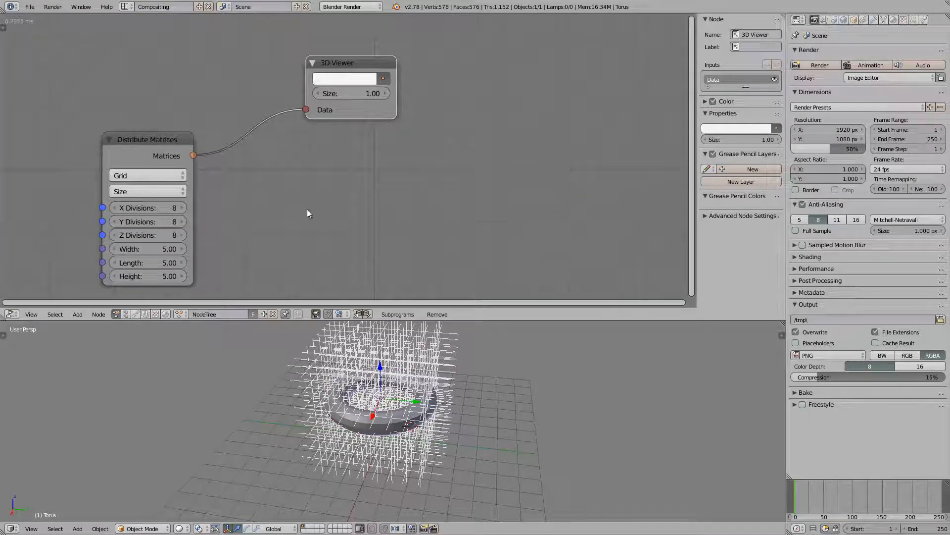
# Set the X, Y and Z divisions of the Distribute Matrices grid to 10 each.
pyautogui.moveTo(161, 213); pyautogui.dragTo(159, 231)
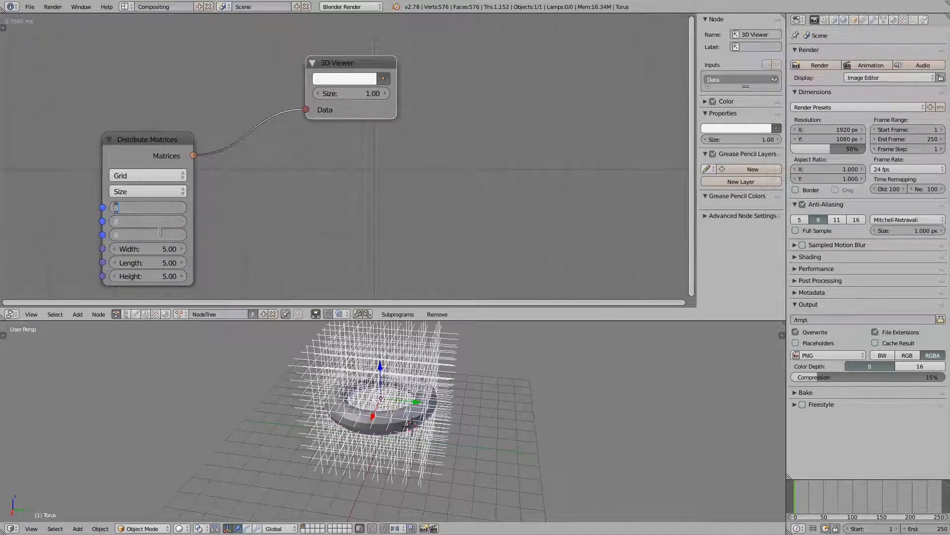
pyautogui.write('10')
pyautogui.press('Return')
# Reduce the matrix grid's height to 2.00 and lower the torus along Z into the flattened grid.
pyautogui.moveTo(402, 431); pyautogui.dragTo(405, 401, button='middle')
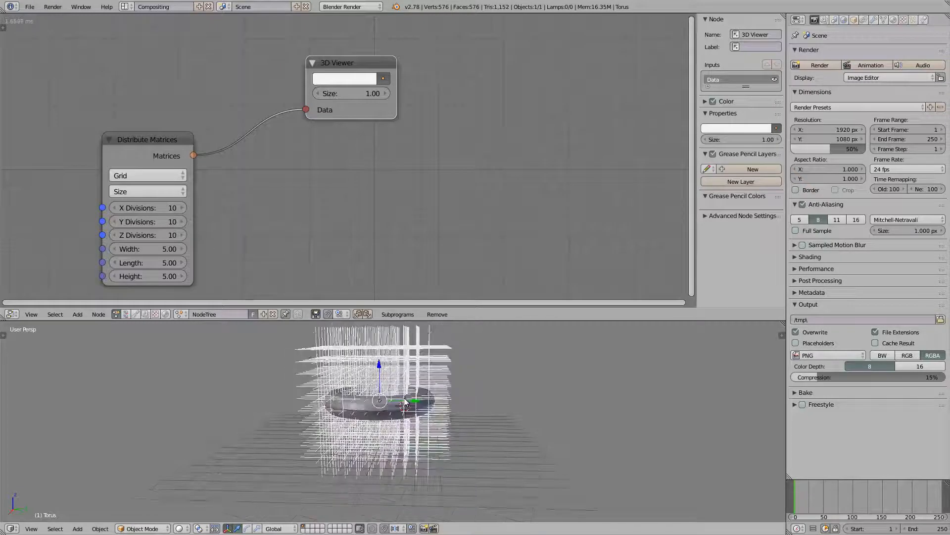
pyautogui.moveTo(169, 275); pyautogui.dragTo(114, 260)
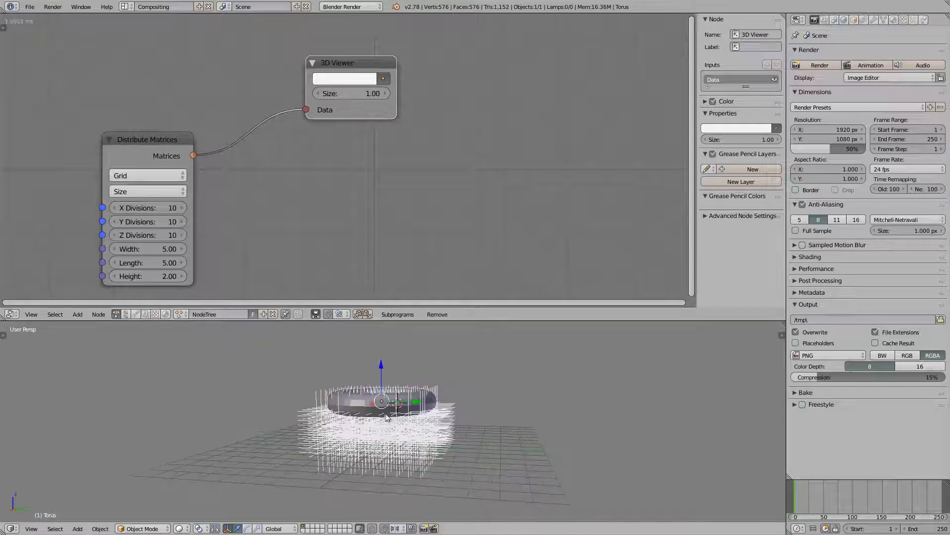
pyautogui.moveTo(381, 365); pyautogui.dragTo(383, 387)
pyautogui.moveTo(391, 399); pyautogui.dragTo(381, 341, button='middle')
# Add an Is Inside Volume node and place it below the 3D Viewer, leaving space before it for another node.
pyautogui.moveTo(335, 214); pyautogui.dragTo(322, 206, button='middle')
pyautogui.hotkey('shift', 'a')
pyautogui.click(328, 190)
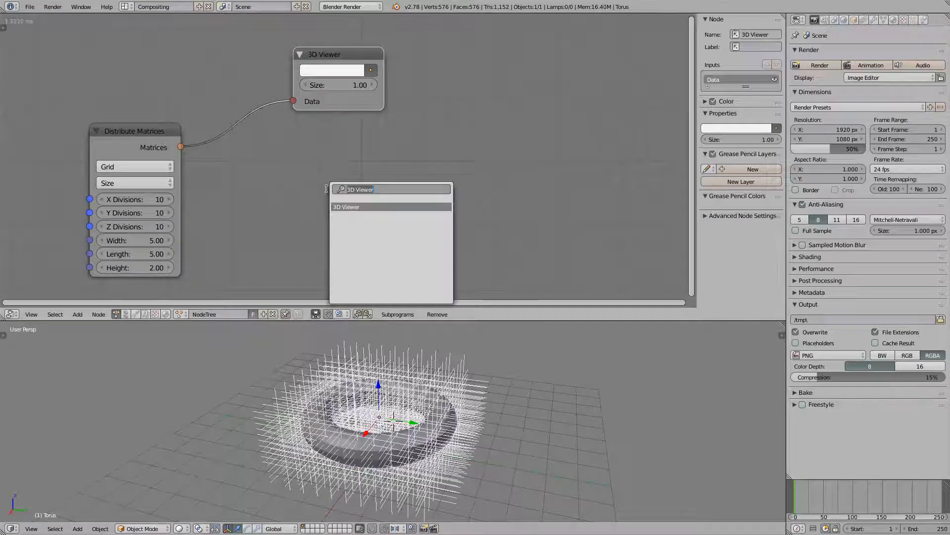
pyautogui.write('bvh')
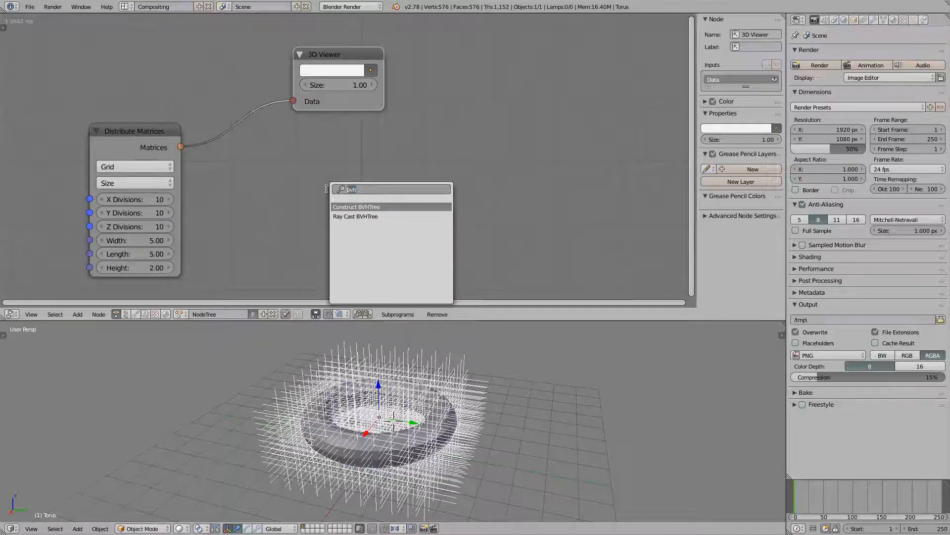
pyautogui.write('insi')
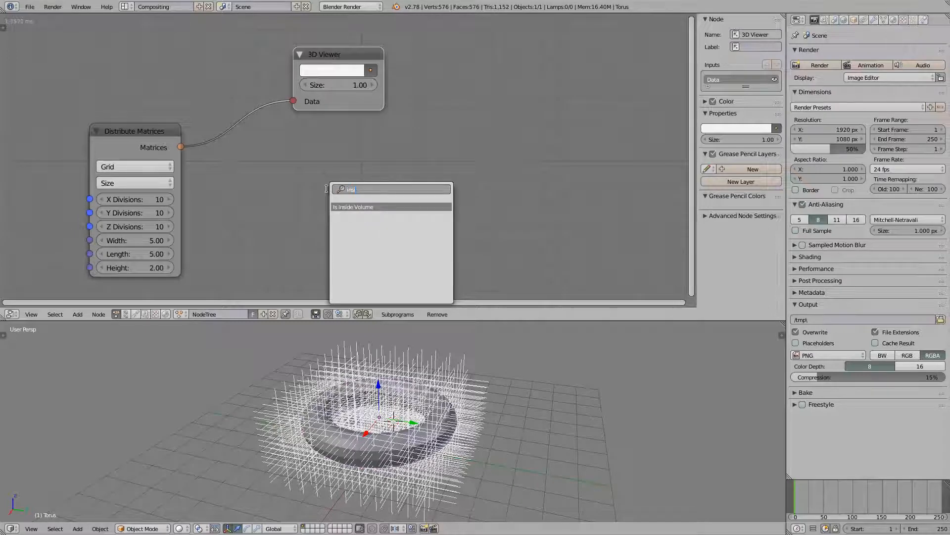
pyautogui.press('Return')
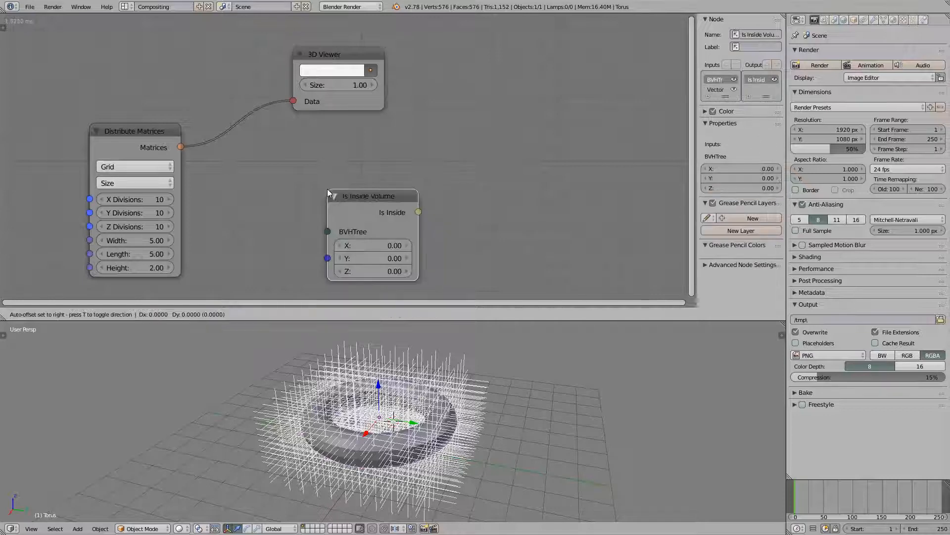
pyautogui.click(364, 144)
pyautogui.scroll(1, 367, 168)
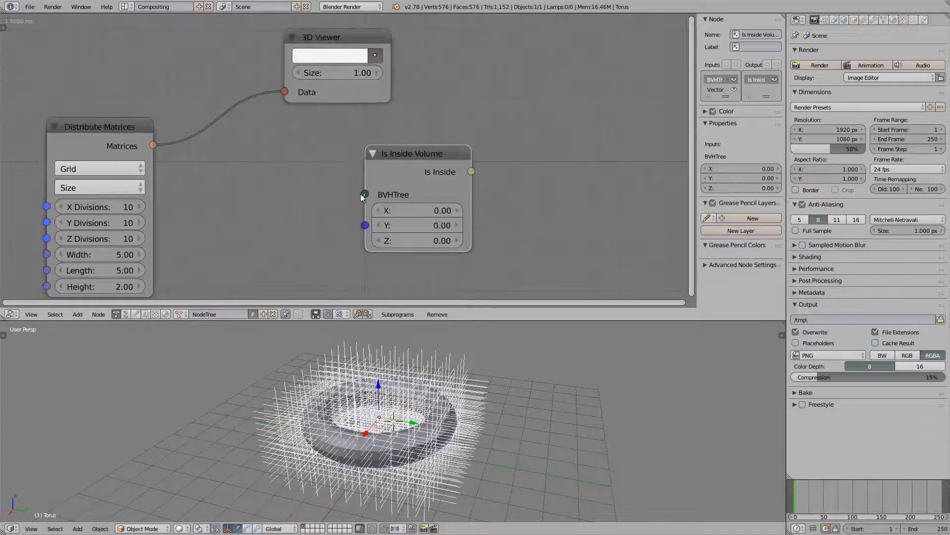
pyautogui.moveTo(363, 195); pyautogui.dragTo(308, 209)
pyautogui.scroll(-1, 307, 209)
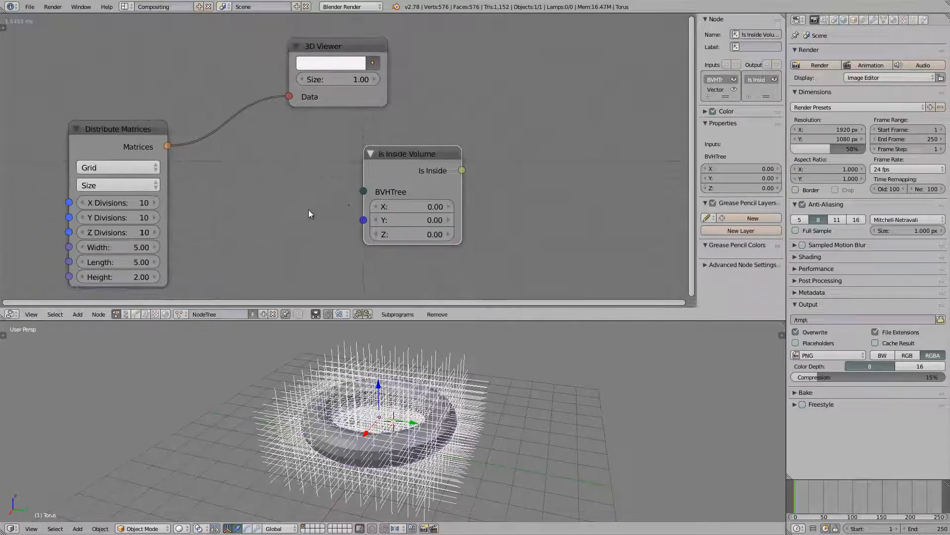
pyautogui.moveTo(379, 185); pyautogui.dragTo(423, 191)
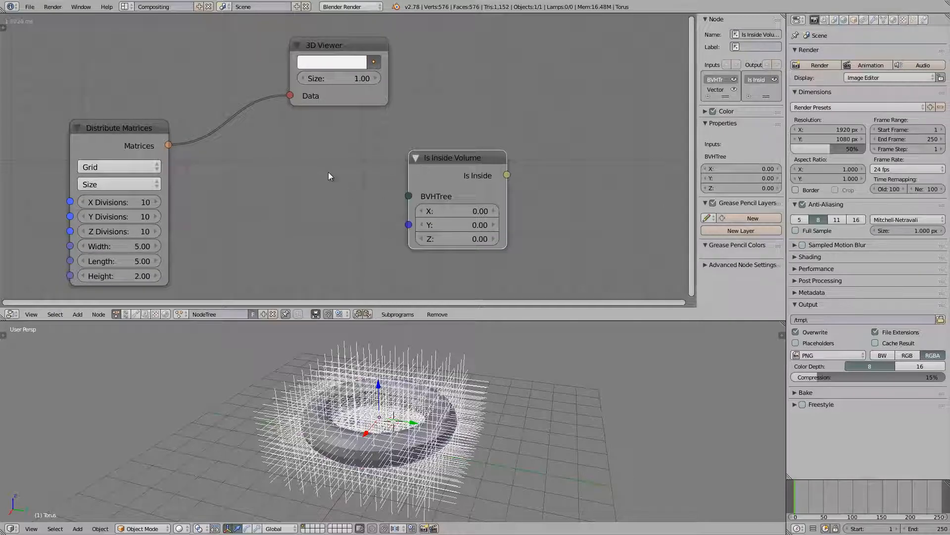
# Add a Construct BVHTree node between Distribute Matrices and Is Inside Volume, spacing the nodes apart.
pyautogui.hotkey('ctrl', 'a')
pyautogui.write('bvh')
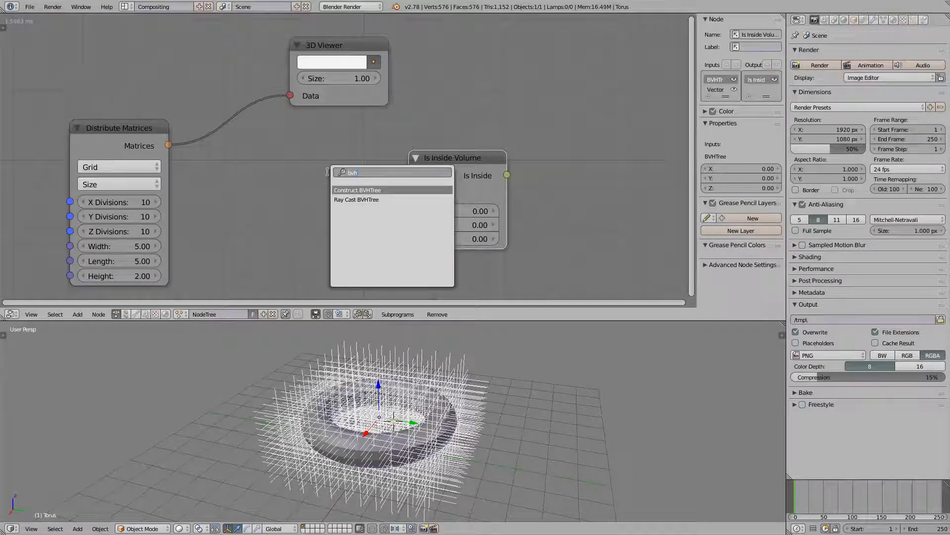
pyautogui.press('Return')
pyautogui.click(275, 131)
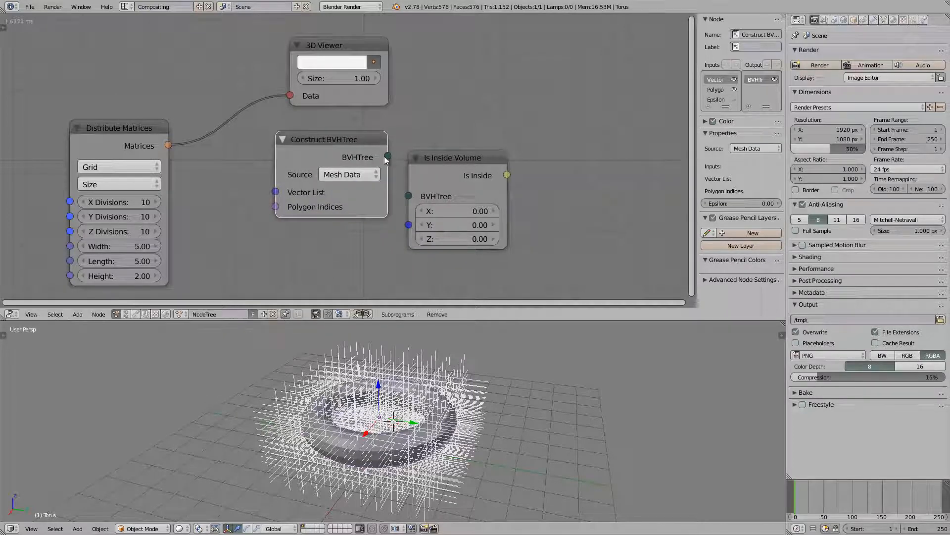
pyautogui.moveTo(415, 163); pyautogui.dragTo(430, 165)
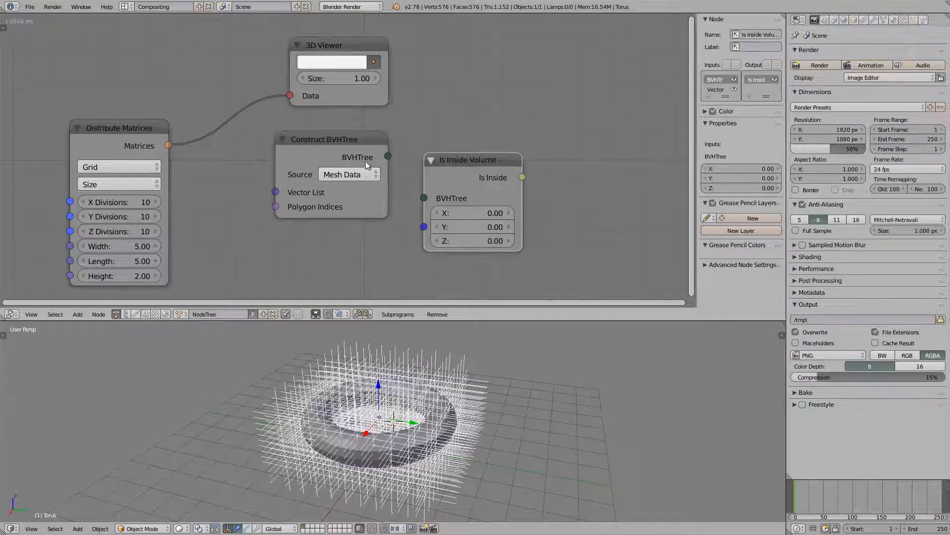
pyautogui.moveTo(365, 162); pyautogui.dragTo(382, 161)
pyautogui.moveTo(442, 160); pyautogui.dragTo(467, 164)
pyautogui.moveTo(367, 173); pyautogui.dragTo(379, 157, button='middle')
pyautogui.moveTo(370, 138); pyautogui.dragTo(388, 143)
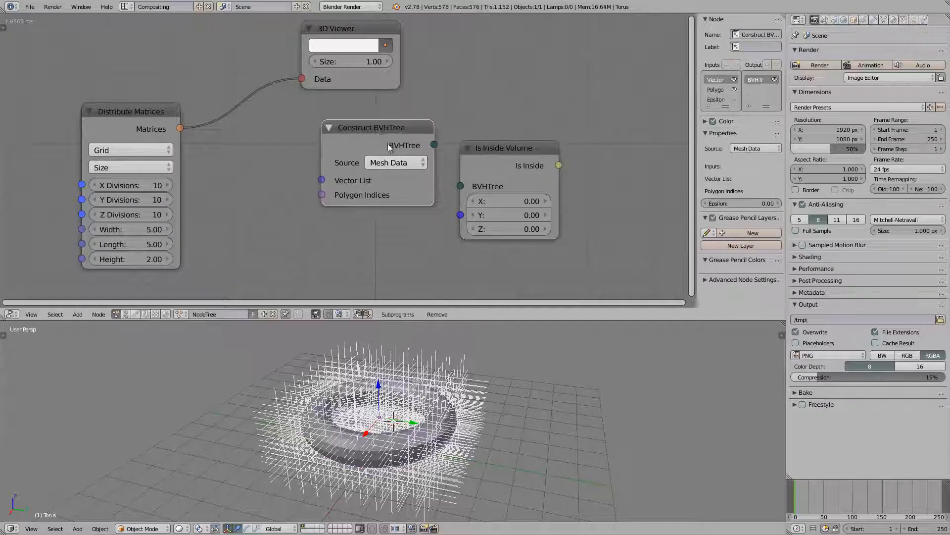
# Set the Construct BVHTree source to Object and assign the Torus to it.
pyautogui.click(395, 160)
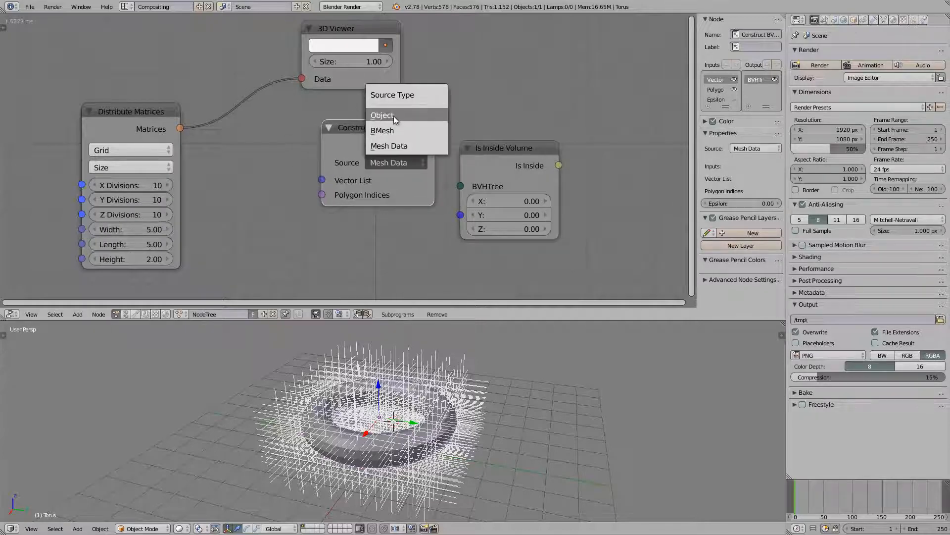
pyautogui.click(394, 116)
pyautogui.click(387, 180)
pyautogui.click(382, 198)
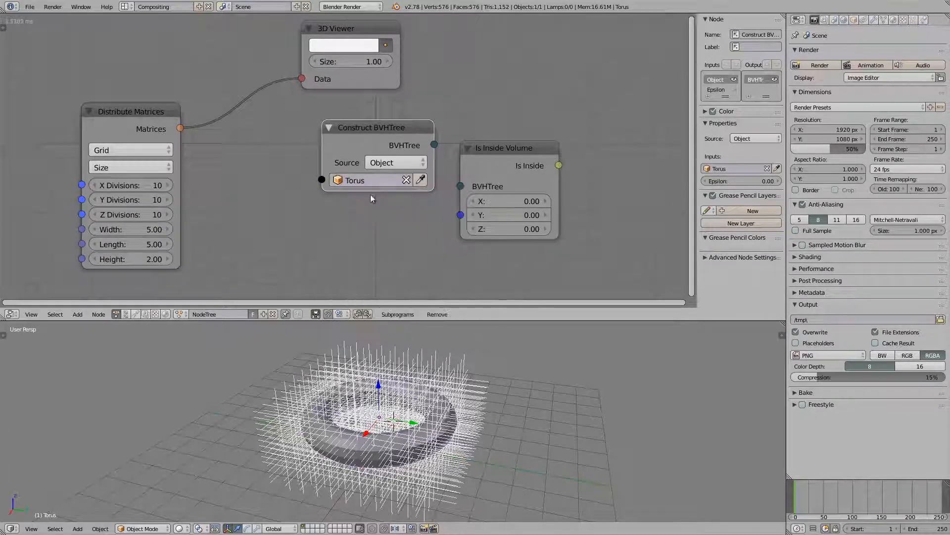
# Connect the Construct BVHTree output to the BVHTree input of Is Inside Volume and tidy the two nodes' spacing.
pyautogui.moveTo(398, 130); pyautogui.dragTo(367, 130)
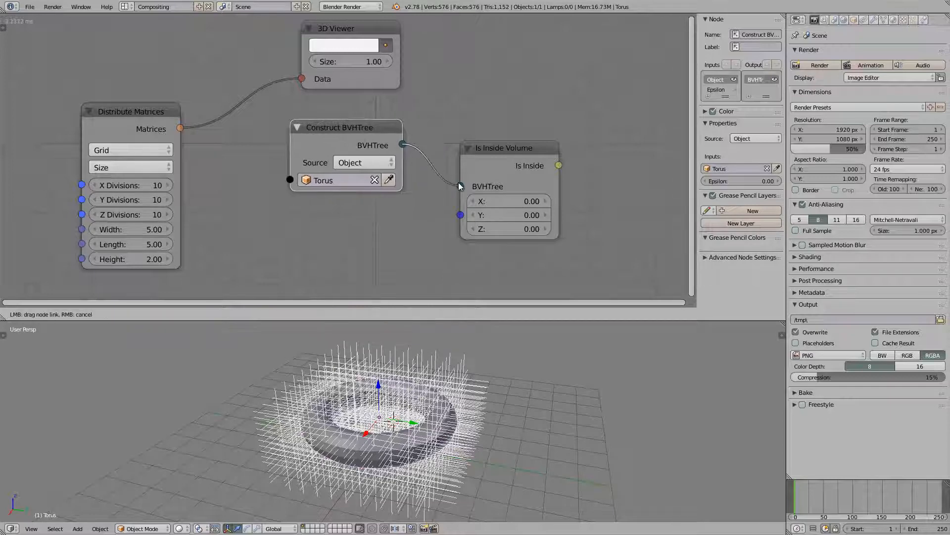
pyautogui.moveTo(458, 186); pyautogui.dragTo(460, 187)
pyautogui.moveTo(494, 164); pyautogui.dragTo(474, 156)
pyautogui.scroll(-1, 332, 174)
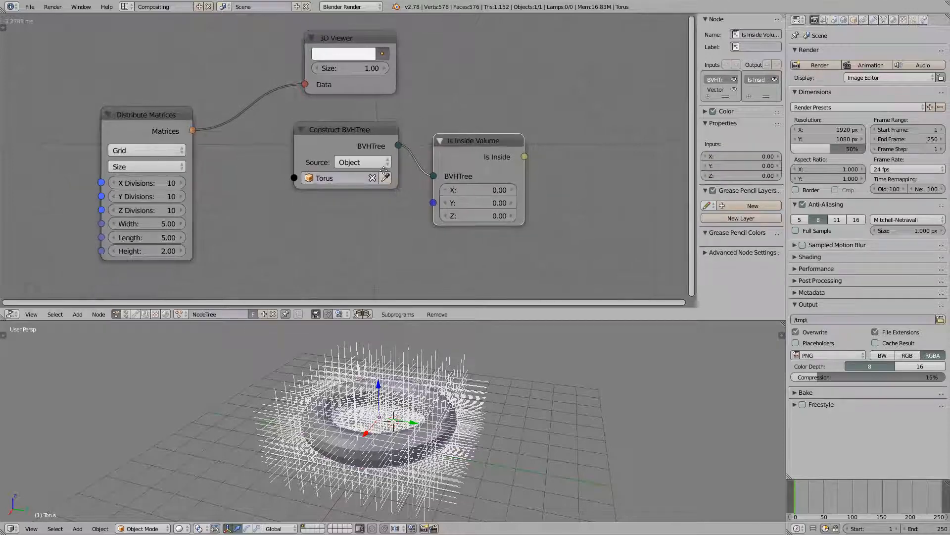
# Move the Distribute Matrices node farther from the BVH nodes and save over the existing AN_BVH_Inside_001 file.
pyautogui.moveTo(154, 127); pyautogui.dragTo(102, 154)
pyautogui.moveTo(221, 151); pyautogui.dragTo(231, 128, button='middle')
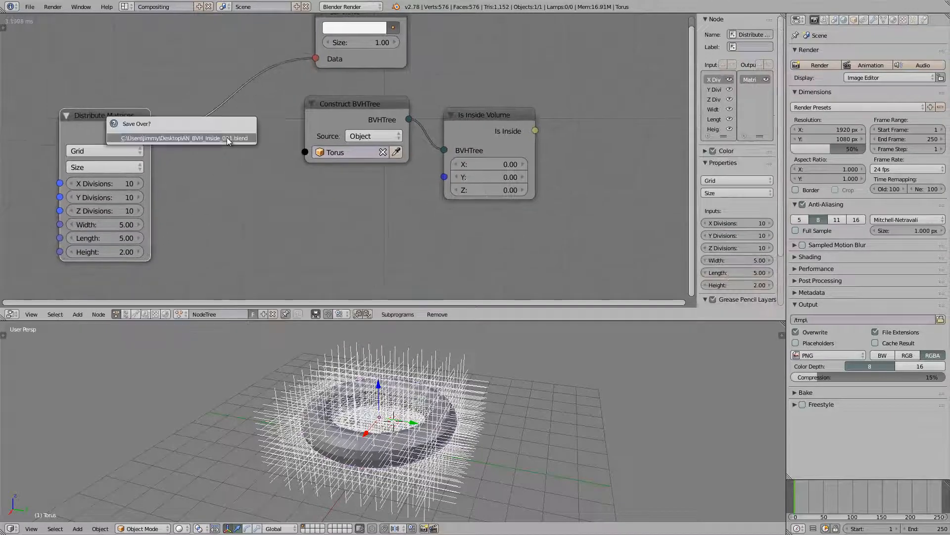
pyautogui.moveTo(108, 122)
pyautogui.mouseDown()
pyautogui.moveTo(138, 128)
pyautogui.moveTo(108, 140)
pyautogui.moveTo(120, 130)
pyautogui.mouseUp()
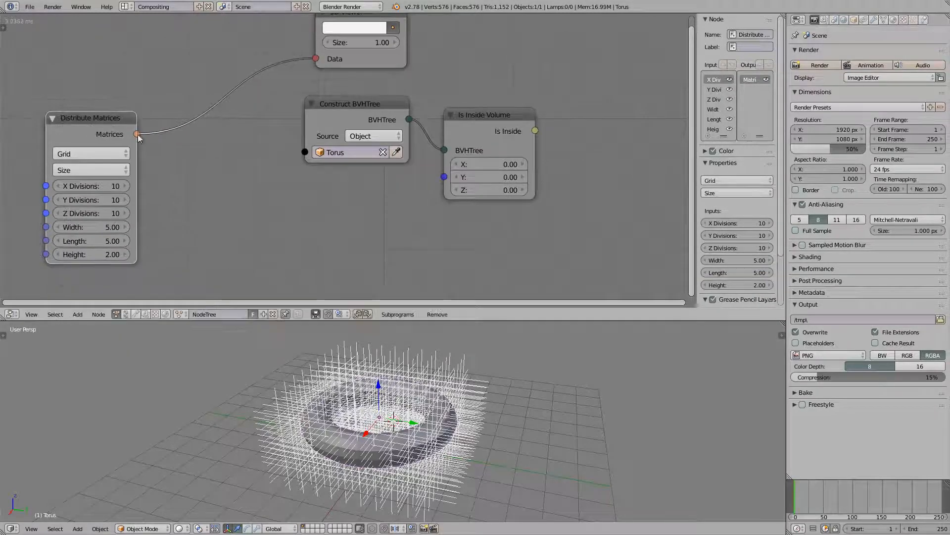
pyautogui.moveTo(218, 199); pyautogui.dragTo(220, 191, button='middle')
pyautogui.hotkey('ctrl', 'a')
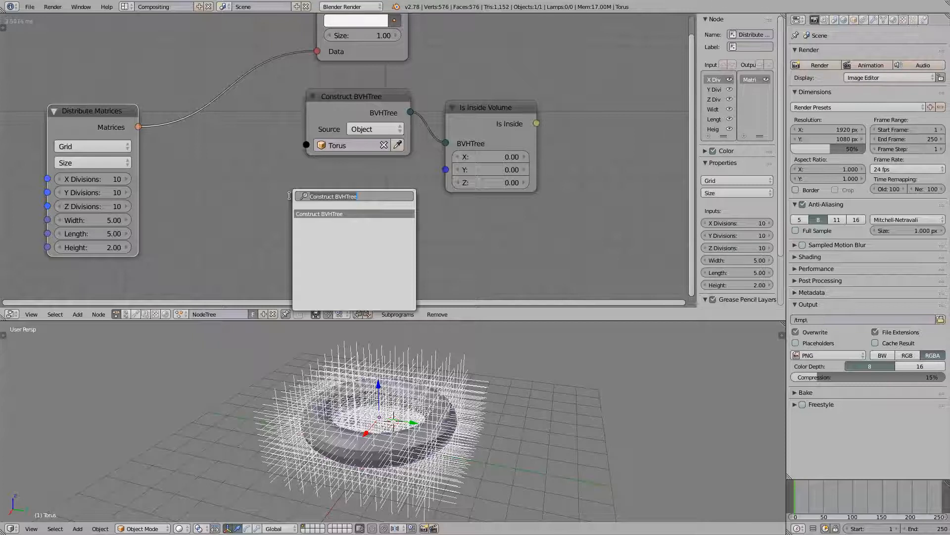
pyautogui.press('Escape')
pyautogui.moveTo(138, 128); pyautogui.dragTo(430, 174)
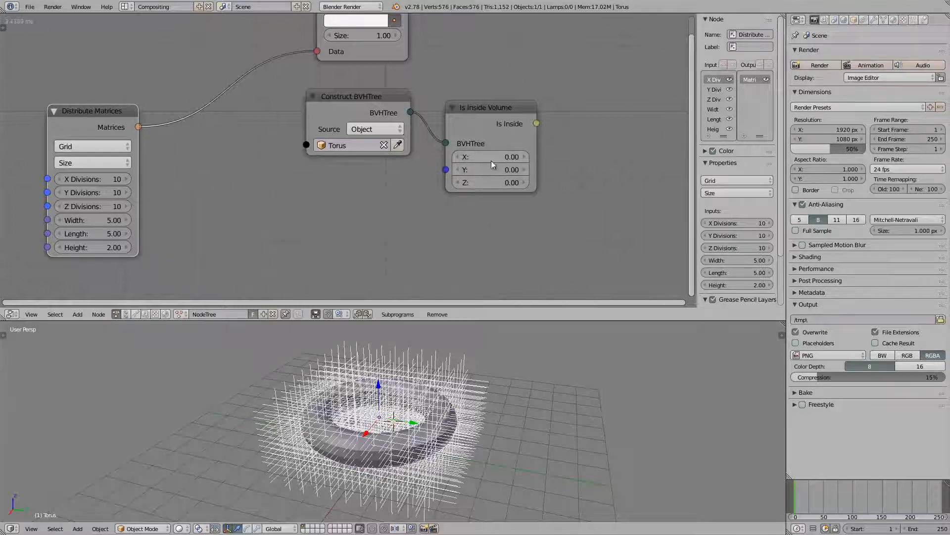
# Add a Decompose Matrix node and feed it the Matrices output of Distribute Matrices.
pyautogui.moveTo(283, 224); pyautogui.dragTo(298, 215, button='middle')
pyautogui.hotkey('ctrl', 'a')
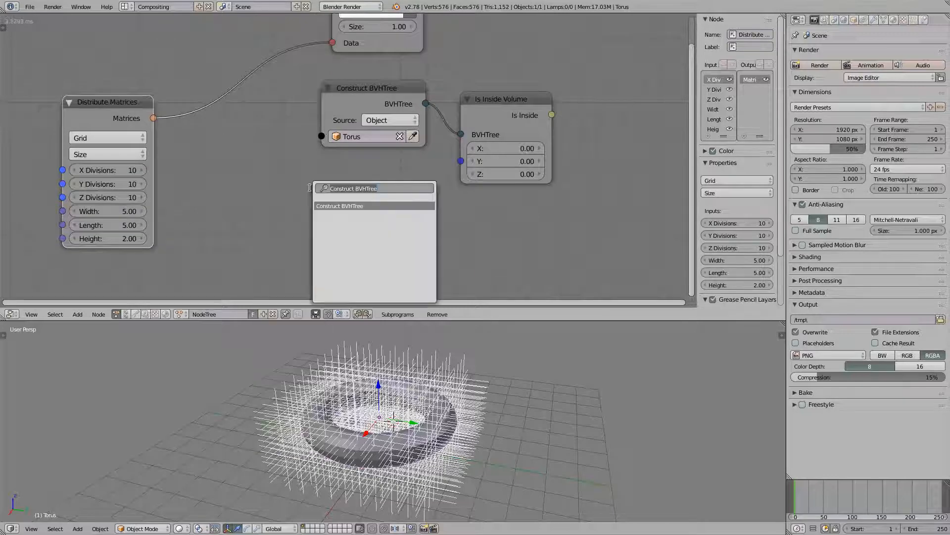
pyautogui.write('dec')
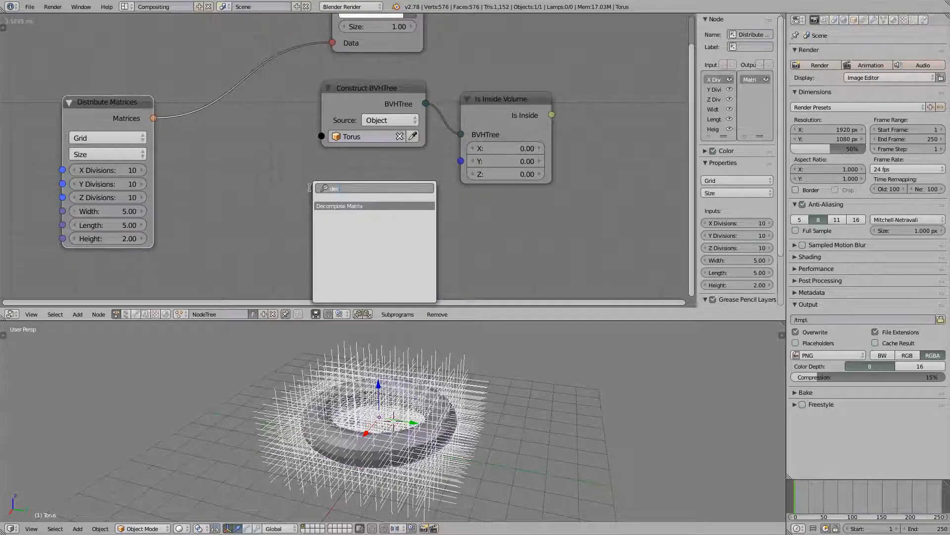
pyautogui.press('Return')
pyautogui.click(217, 136)
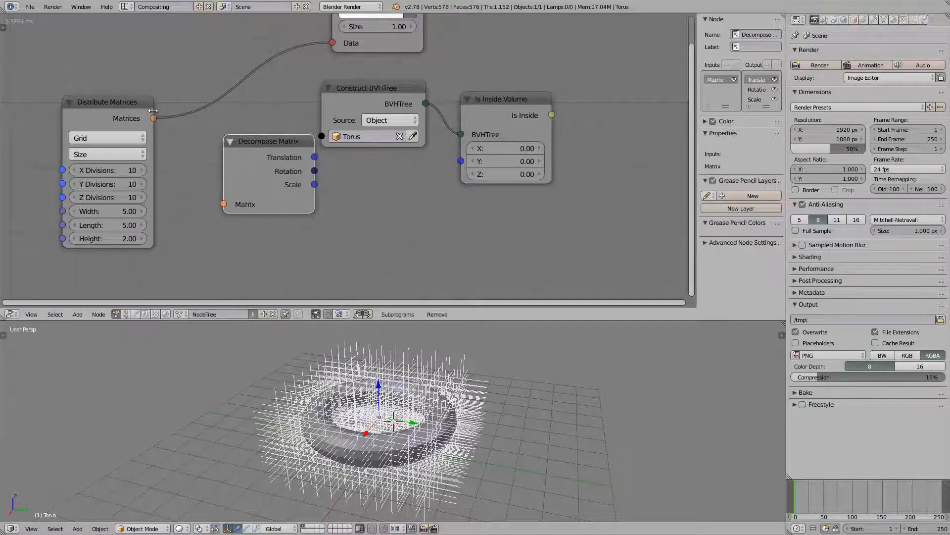
pyautogui.moveTo(153, 118); pyautogui.dragTo(170, 147)
pyautogui.moveTo(210, 195); pyautogui.dragTo(213, 198)
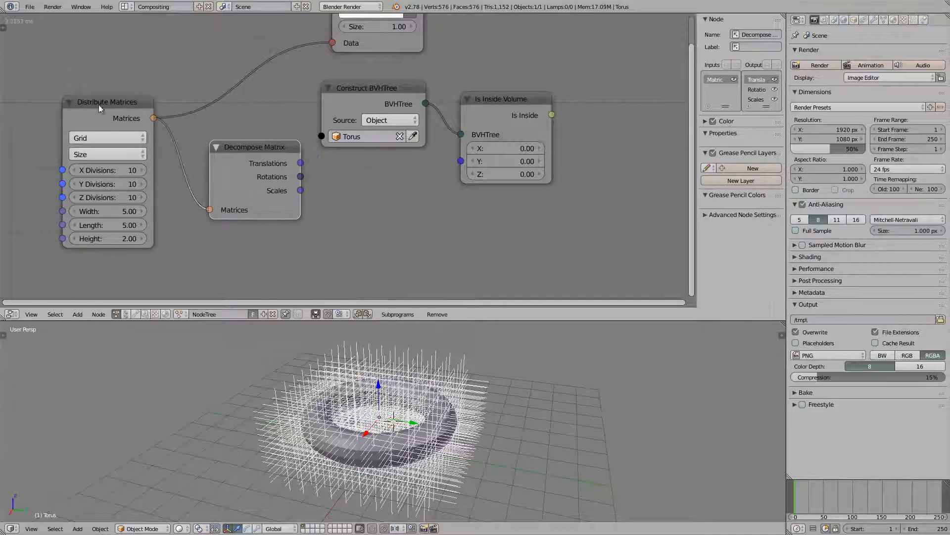
# Connect the Translations output to the vector input of Is Inside Volume and move Decompose Matrix below Construct BVHTree.
pyautogui.moveTo(300, 163); pyautogui.dragTo(301, 164)
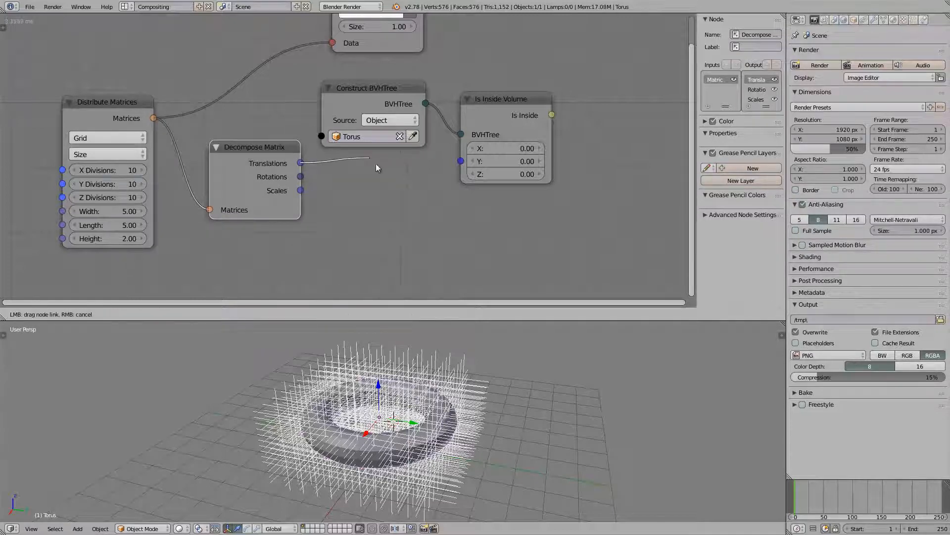
pyautogui.moveTo(460, 166); pyautogui.dragTo(461, 162)
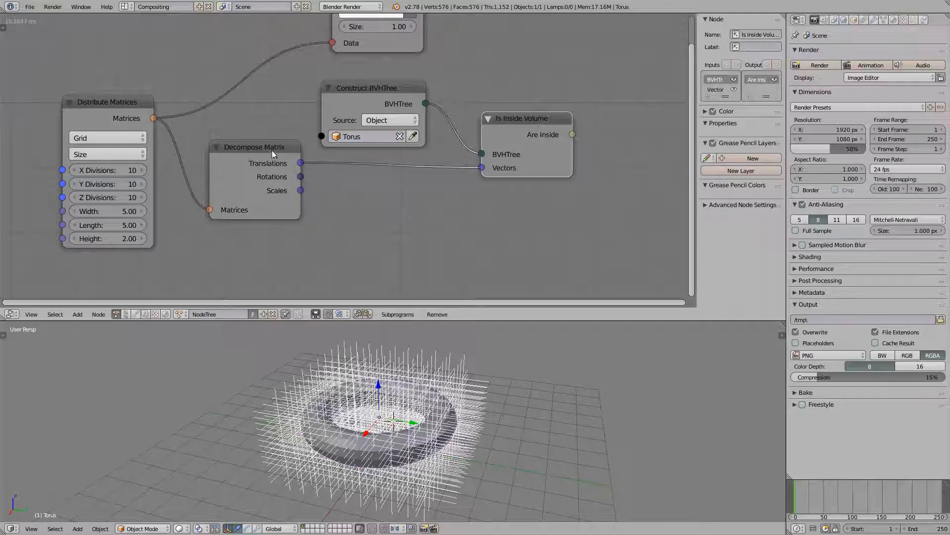
pyautogui.moveTo(272, 150); pyautogui.dragTo(384, 181)
# Add a Viewer node beside Is Inside Volume and connect the Are Inside output to it.
pyautogui.keyDown('ctrl'); pyautogui.scroll(-5, 206, 138); pyautogui.keyUp('ctrl')
pyautogui.scroll(3, 245, 165)
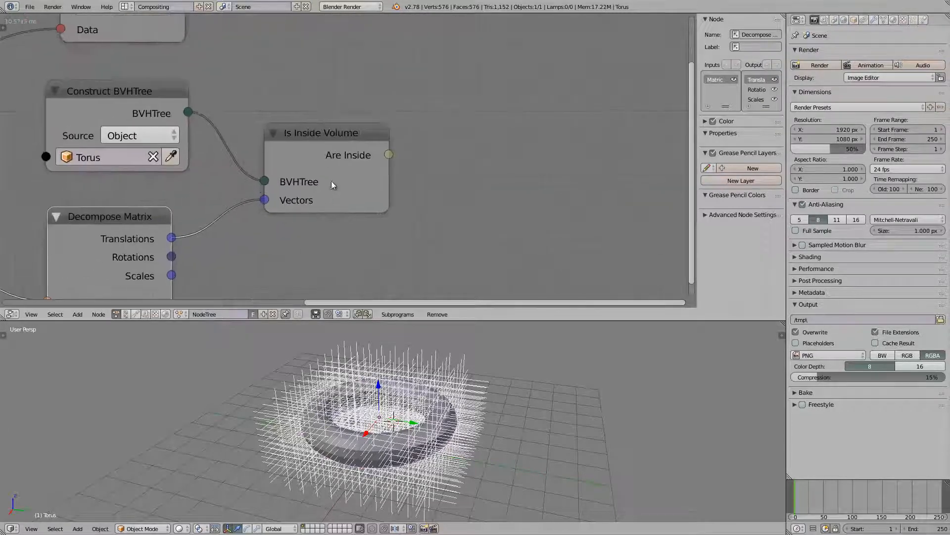
pyautogui.scroll(1, 354, 163)
pyautogui.click(407, 156)
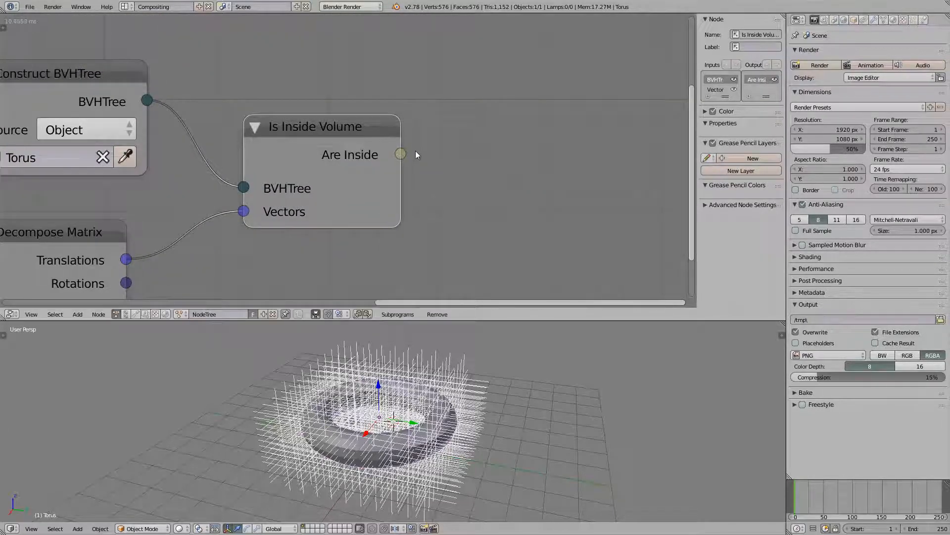
pyautogui.scroll(-2, 392, 176)
pyautogui.hotkey('shift', 'a')
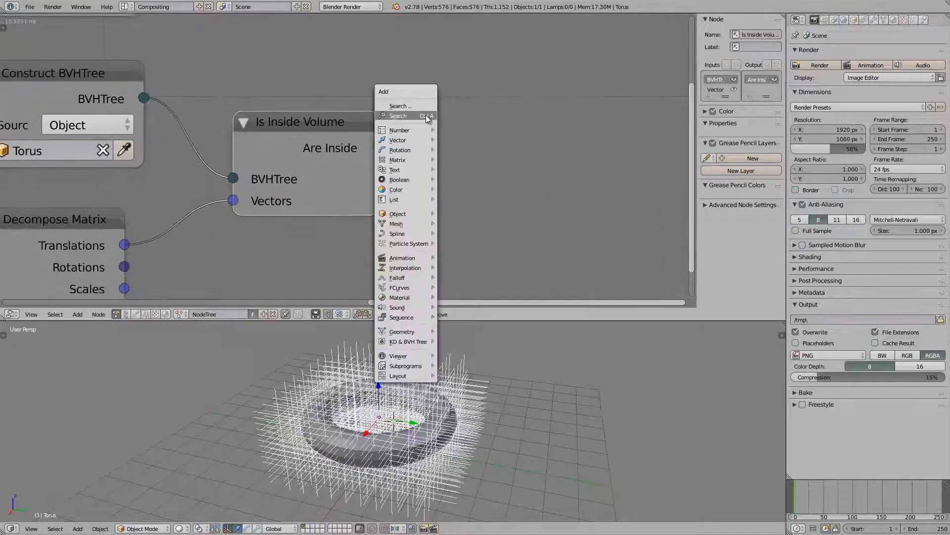
pyautogui.click(425, 114)
pyautogui.press('Down')
pyautogui.press('Down')
pyautogui.press('Down')
pyautogui.press('Down')
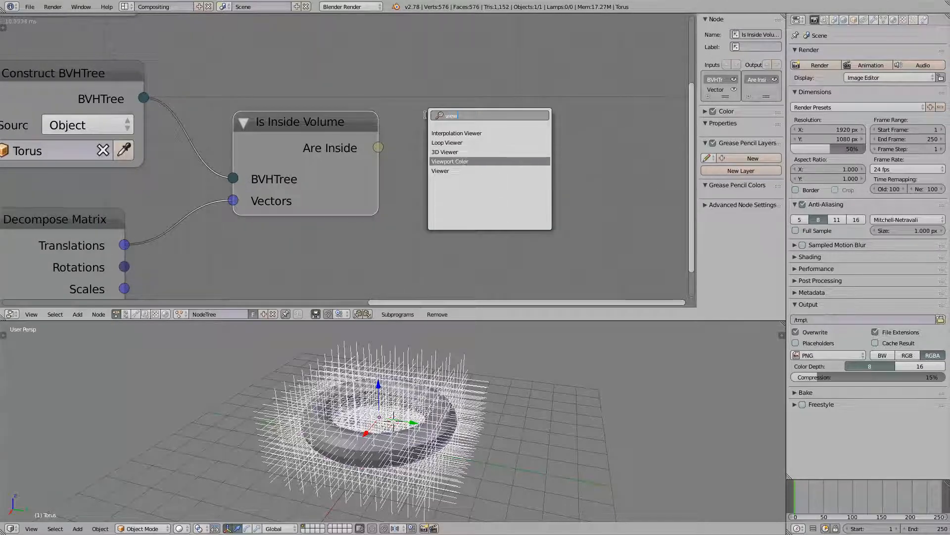
pyautogui.press('Return')
pyautogui.moveTo(378, 147); pyautogui.dragTo(425, 156)
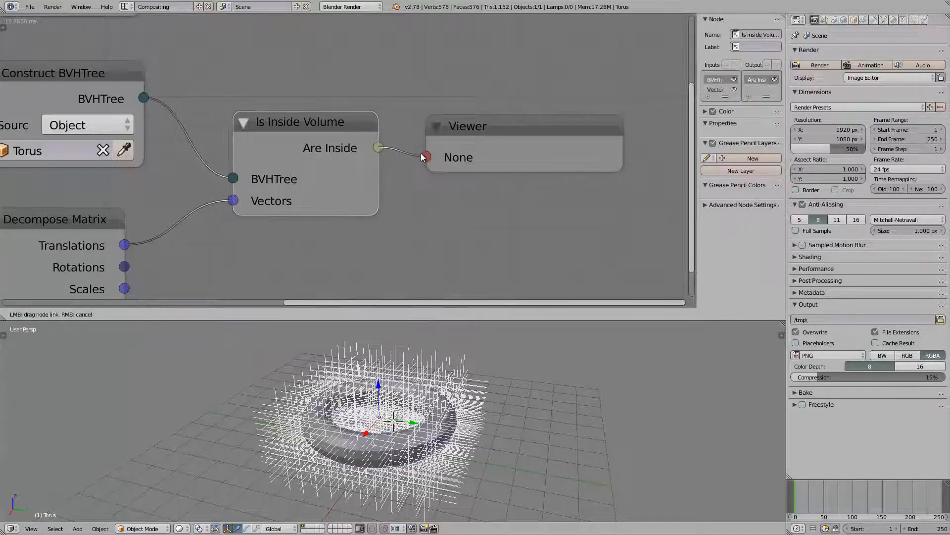
# Check the boolean list from Is Inside Volume and delete the Viewer node.
pyautogui.scroll(-2, 453, 200)
pyautogui.moveTo(454, 201); pyautogui.dragTo(450, 117, button='middle')
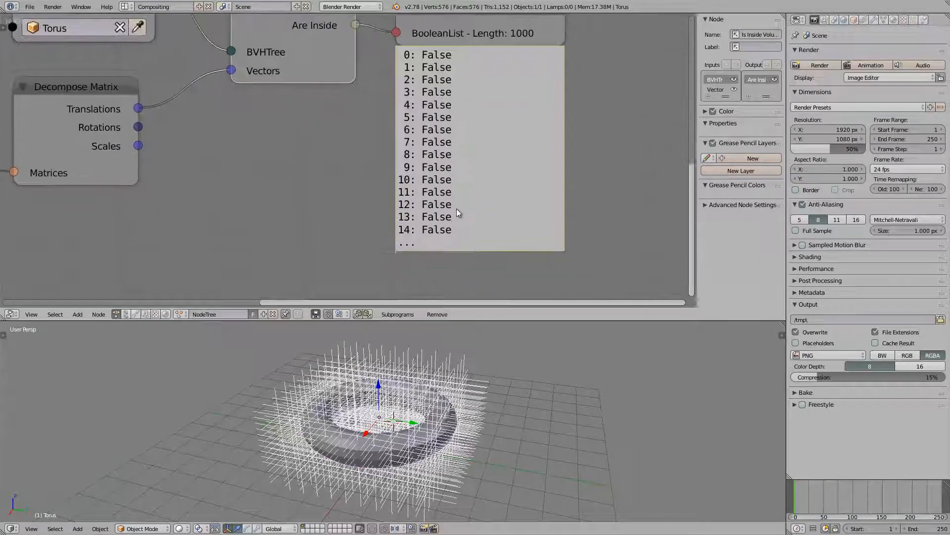
pyautogui.scroll(-1, 457, 210)
pyautogui.moveTo(457, 225); pyautogui.dragTo(442, 306, button='middle')
pyautogui.scroll(1, 484, 130)
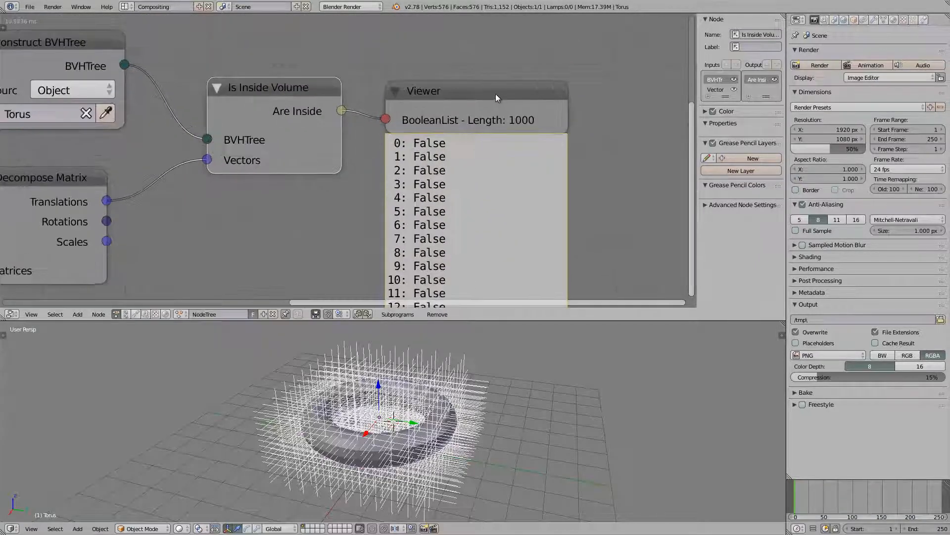
pyautogui.click(495, 93)
pyautogui.press('x')
pyautogui.moveTo(399, 121); pyautogui.dragTo(399, 138, button='middle')
pyautogui.scroll(-1, 400, 137)
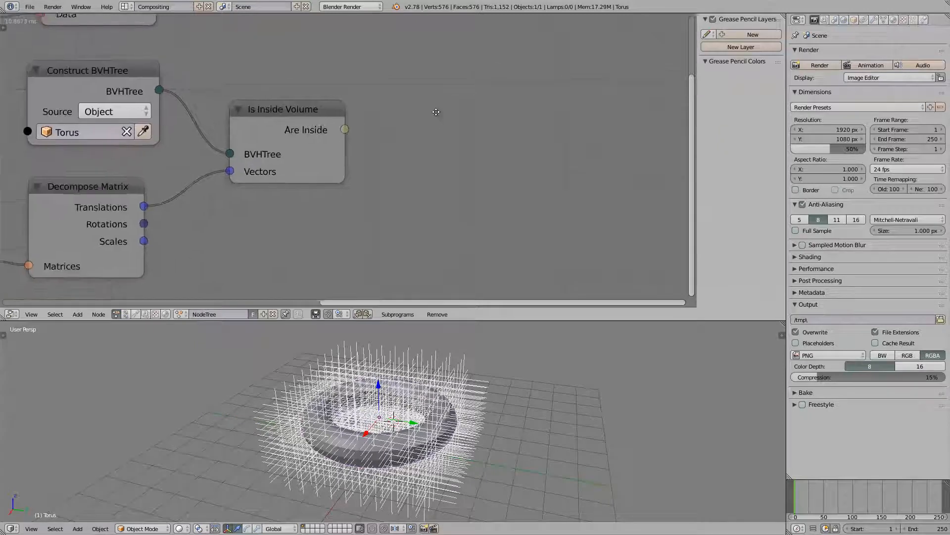
# Add a Mask List node beside Is Inside Volume and connect the Are Inside output to its Mask input.
pyautogui.moveTo(437, 113); pyautogui.dragTo(447, 104, button='middle')
pyautogui.hotkey('ctrl', 'a')
pyautogui.write('mask')
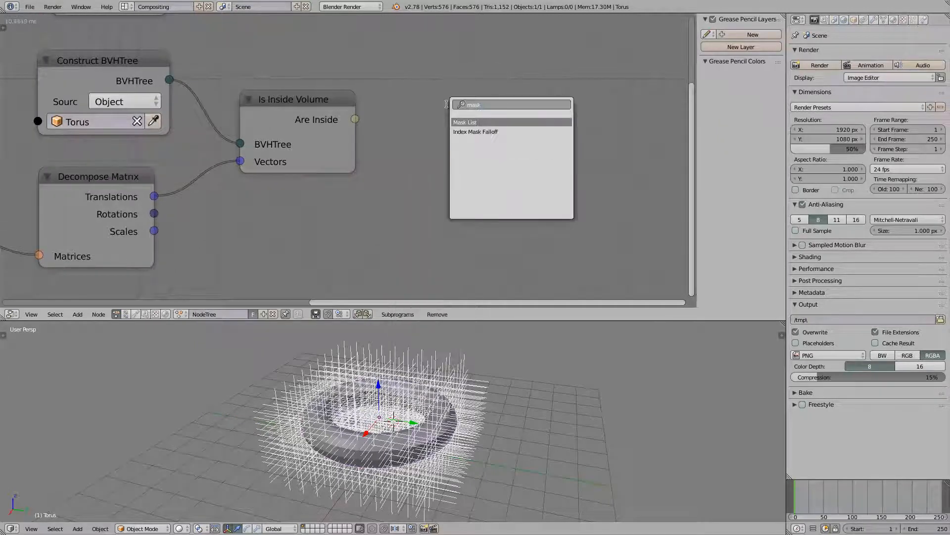
pyautogui.press('Return')
pyautogui.click(447, 104)
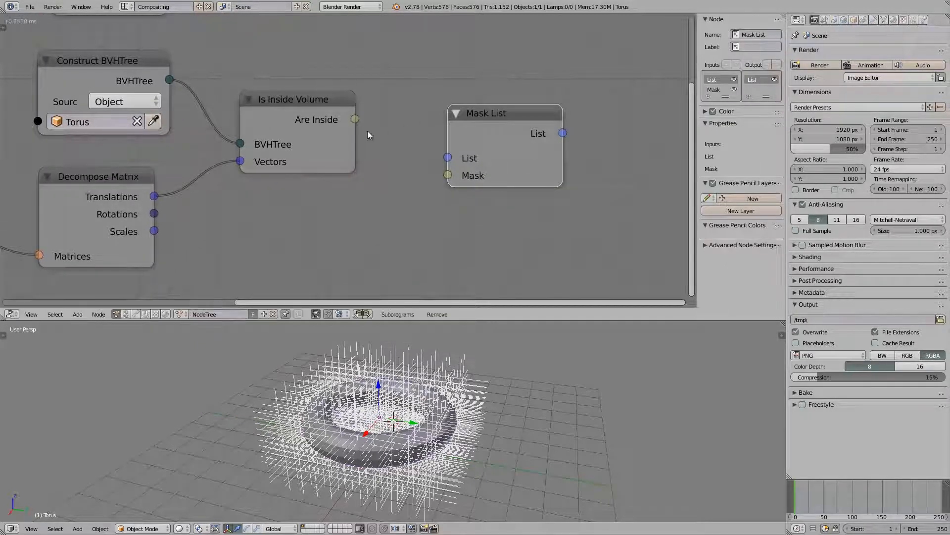
pyautogui.moveTo(355, 119); pyautogui.dragTo(444, 180)
pyautogui.moveTo(327, 130); pyautogui.dragTo(335, 161)
# Connect the Translations output of Decompose Matrix to Mask List's List input and save over the existing AN_BVH_Inside_001 file.
pyautogui.scroll(-3, 344, 151)
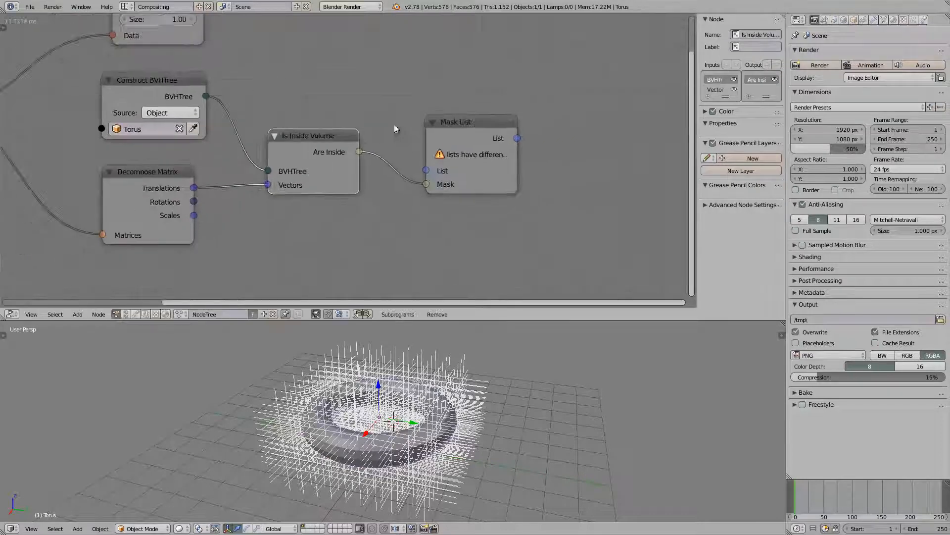
pyautogui.moveTo(478, 118); pyautogui.dragTo(483, 68)
pyautogui.moveTo(317, 91); pyautogui.dragTo(403, 143, button='middle')
pyautogui.moveTo(280, 238); pyautogui.dragTo(516, 171)
pyautogui.scroll(-1, 435, 155)
pyautogui.moveTo(436, 155); pyautogui.dragTo(361, 165, button='middle')
pyautogui.hotkey('ctrl', 's')
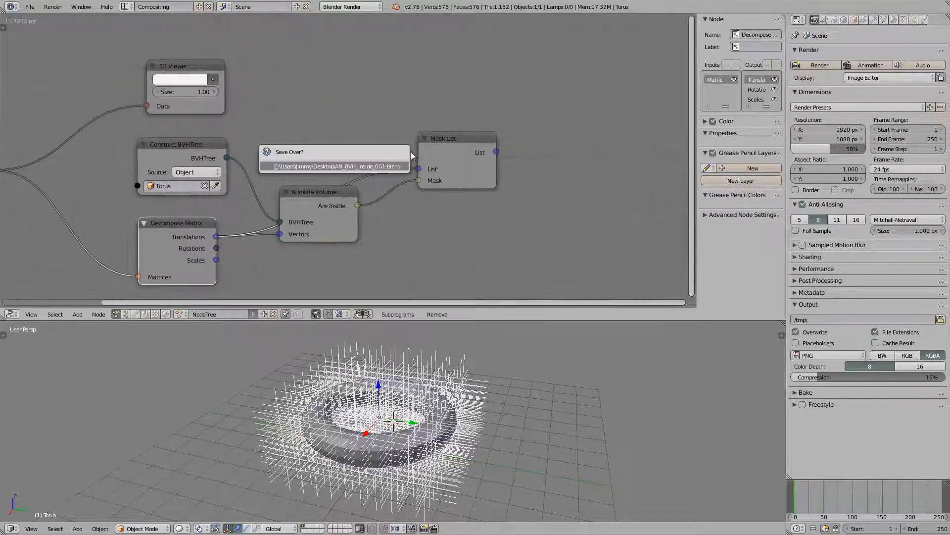
pyautogui.click(382, 165)
# Nudge the Mask List node and turn off the display of the 3D Viewer fed by Distribute Matrices.
pyautogui.moveTo(445, 138); pyautogui.dragTo(436, 132)
pyautogui.moveTo(218, 80); pyautogui.dragTo(271, 81, button='middle')
pyautogui.click(265, 80)
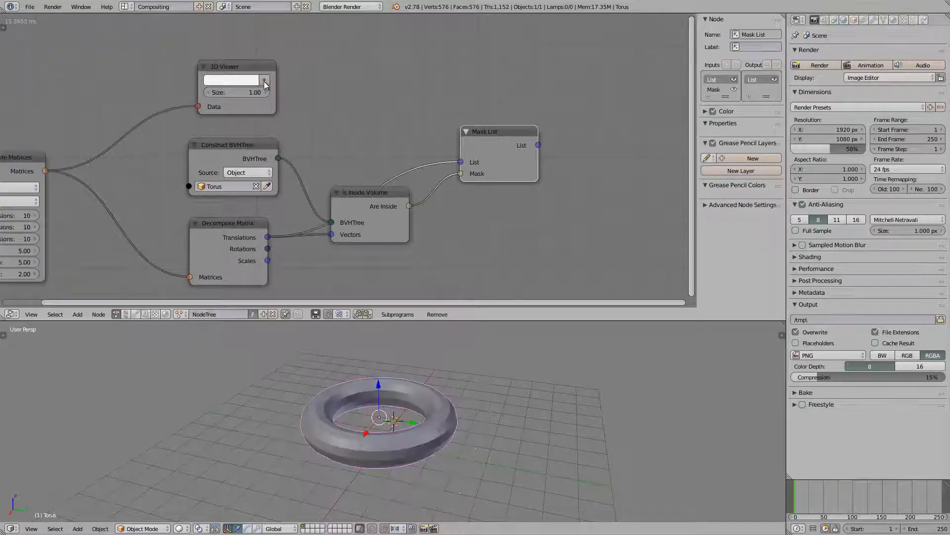
pyautogui.click(265, 81)
pyautogui.click(265, 80)
pyautogui.moveTo(394, 106); pyautogui.dragTo(341, 97, button='middle')
# Duplicate the 3D Viewer node beside Mask List, connect the masked List output to it, and set its size to 1.
pyautogui.click(197, 61)
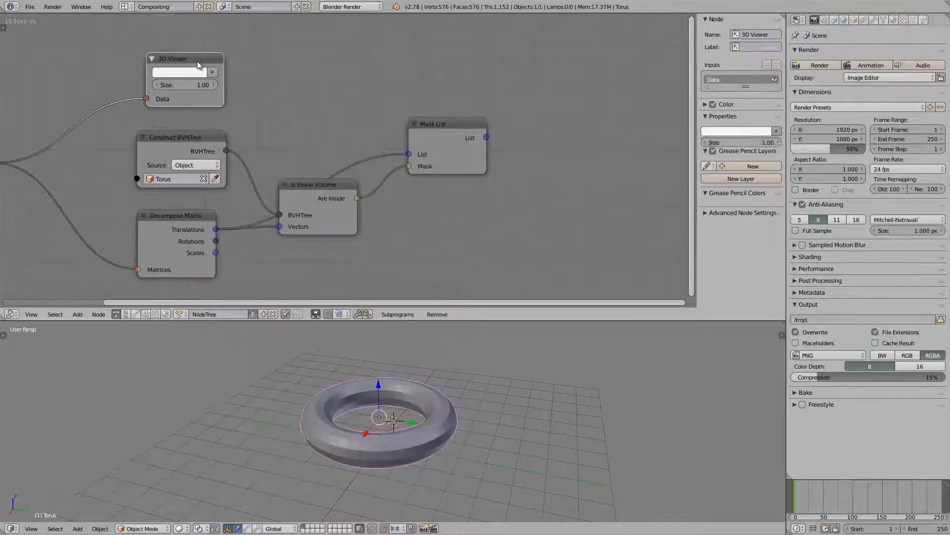
pyautogui.hotkey('shift', 'd')
pyautogui.moveTo(486, 138); pyautogui.dragTo(522, 146)
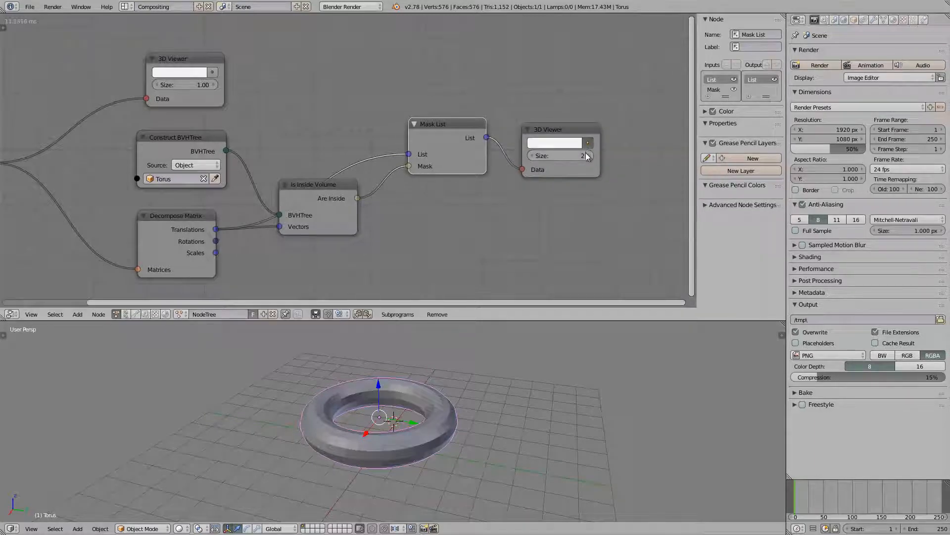
pyautogui.click(531, 156)
# Display the torus in wireframe and examine the masked points inside it from a lower, closer angle.
pyautogui.press('z')
pyautogui.scroll(2, 491, 381)
pyautogui.moveTo(488, 383); pyautogui.dragTo(418, 407, button='middle')
pyautogui.moveTo(511, 430); pyautogui.dragTo(388, 427, button='middle')
pyautogui.scroll(1, 387, 427)
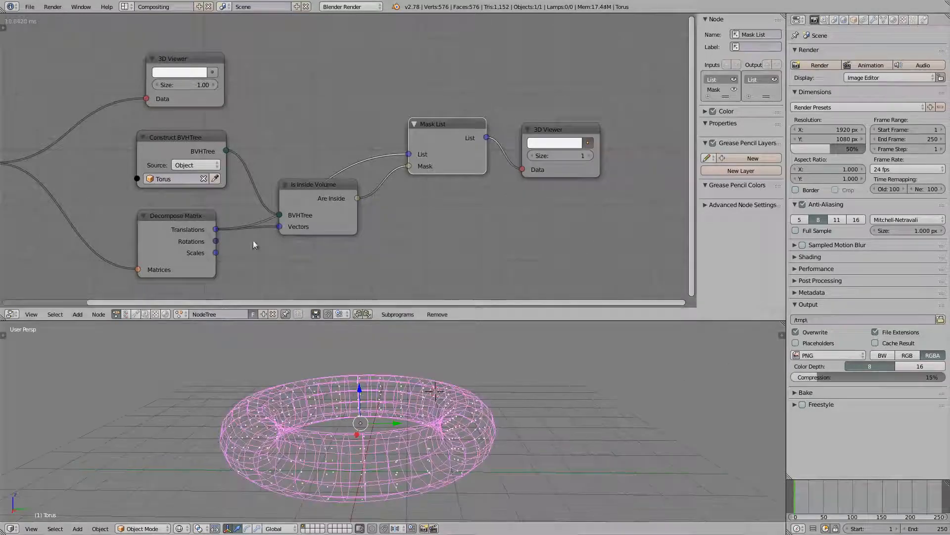
# Move the Distribute Matrices node slightly higher and review the node chain against the points in the torus.
pyautogui.scroll(-3, 254, 240)
pyautogui.moveTo(265, 213); pyautogui.dragTo(375, 193, button='middle')
pyautogui.scroll(5, 171, 176)
pyautogui.moveTo(52, 125); pyautogui.dragTo(282, 179, button='middle')
pyautogui.moveTo(280, 171); pyautogui.dragTo(281, 119)
pyautogui.moveTo(381, 154); pyautogui.dragTo(184, 134, button='middle')
pyautogui.moveTo(459, 448); pyautogui.dragTo(427, 422, button='middle')
pyautogui.scroll(-2, 517, 169)
pyautogui.moveTo(518, 173); pyautogui.dragTo(304, 169, button='middle')
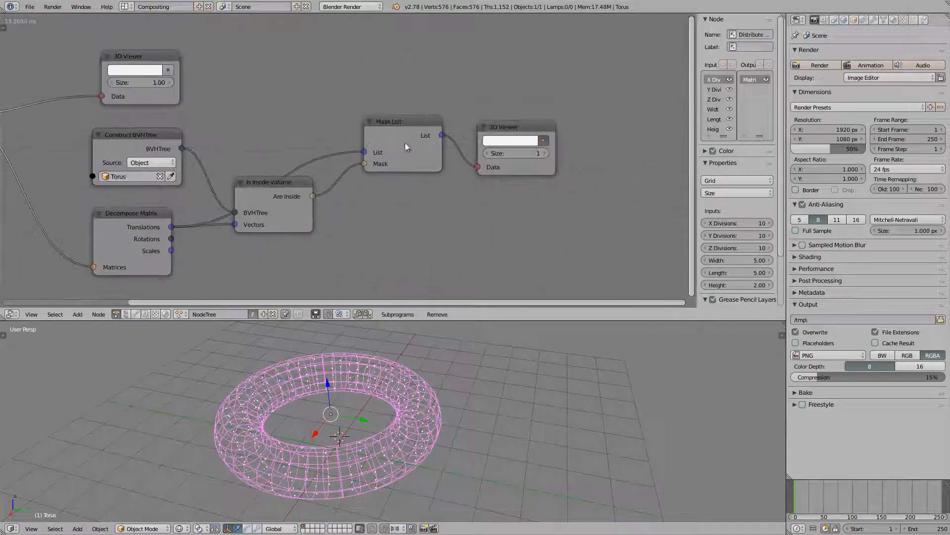
# Move the 3D Viewer farther from Mask List and set its point size to 7.
pyautogui.moveTo(504, 132); pyautogui.dragTo(544, 126)
pyautogui.moveTo(479, 134); pyautogui.dragTo(372, 121, button='middle')
pyautogui.scroll(2, 423, 114)
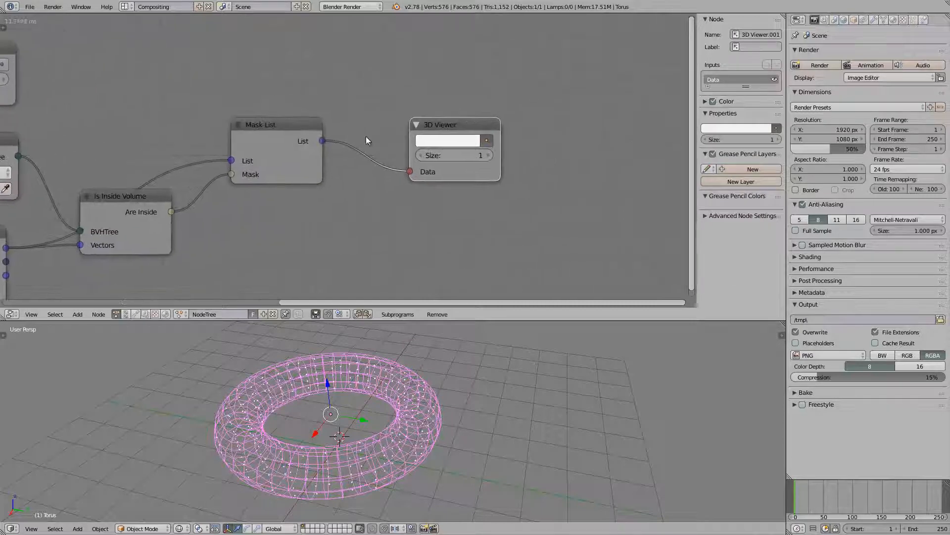
pyautogui.click(487, 154)
pyautogui.click(487, 154)
pyautogui.click(487, 154)
pyautogui.click(487, 155)
pyautogui.click(487, 154)
pyautogui.click(487, 155)
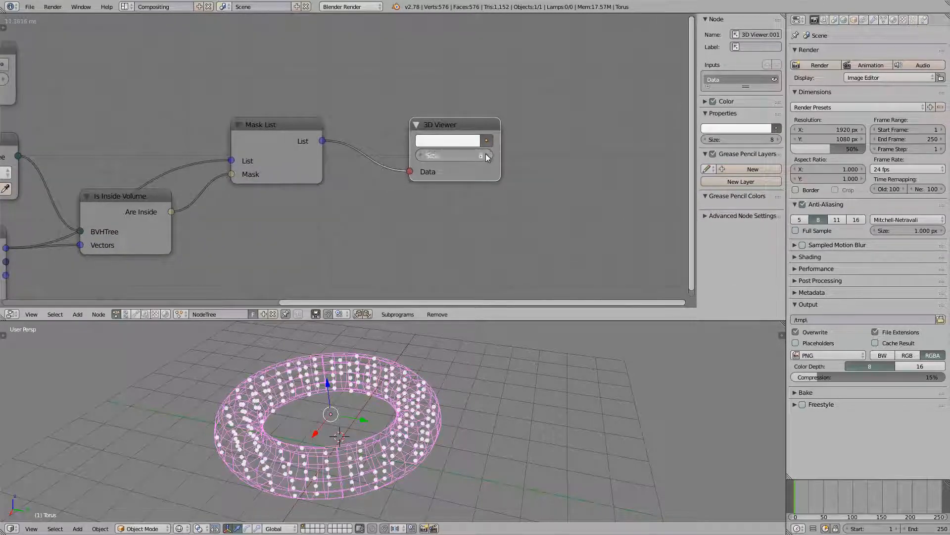
pyautogui.click(487, 155)
pyautogui.click(487, 154)
pyautogui.moveTo(464, 155); pyautogui.dragTo(462, 156)
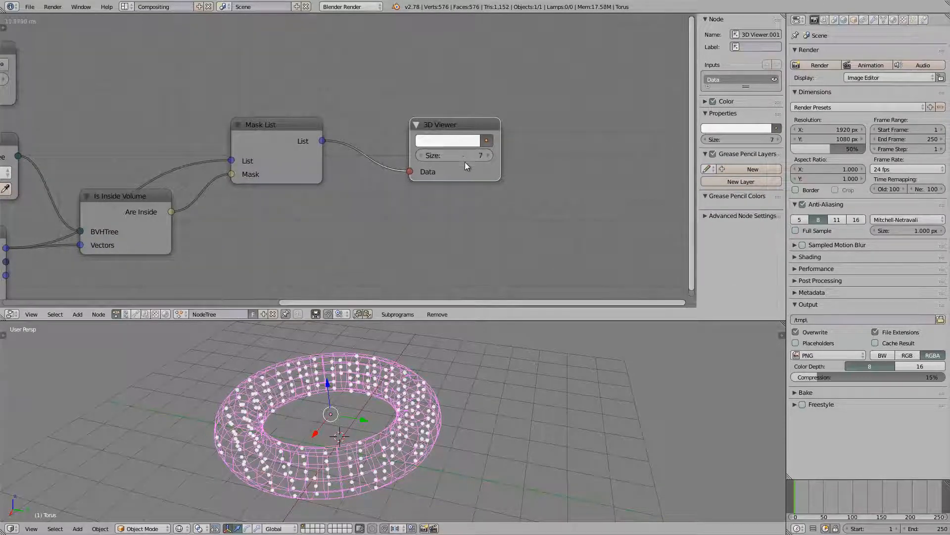
pyautogui.moveTo(400, 363)
pyautogui.mouseDown(button='middle')
pyautogui.moveTo(444, 506)
pyautogui.moveTo(397, 380)
pyautogui.mouseUp(button='middle')
pyautogui.scroll(-1, 454, 174)
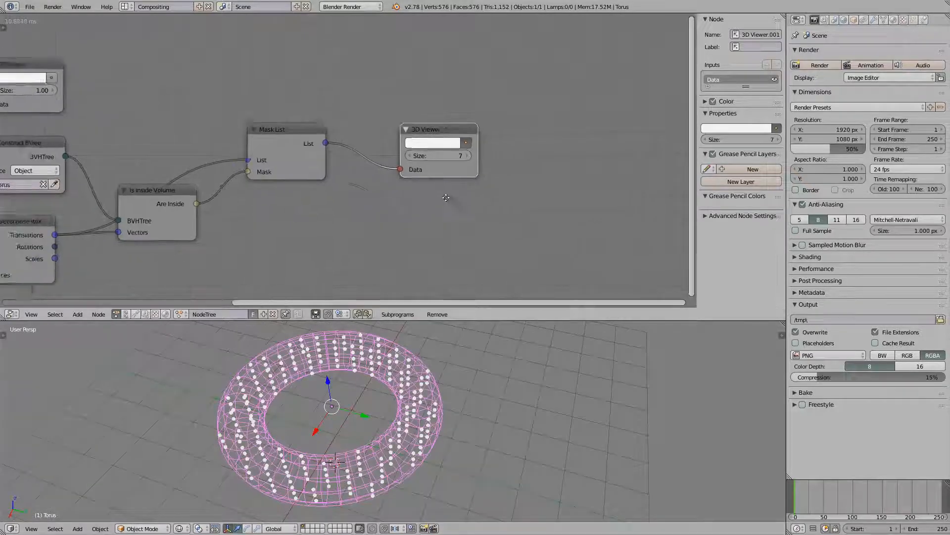
# Move the Mask List's 3D Viewer down and away to free up space, and save over the existing file.
pyautogui.moveTo(455, 172); pyautogui.dragTo(466, 212, button='middle')
pyautogui.moveTo(455, 173); pyautogui.dragTo(549, 217)
pyautogui.hotkey('ctrl', 's')
pyautogui.click(544, 189)
# Add an Object Instancer node above the Mask List's 3D Viewer.
pyautogui.moveTo(415, 154); pyautogui.dragTo(426, 193, button='middle')
pyautogui.hotkey('ctrl', 'a')
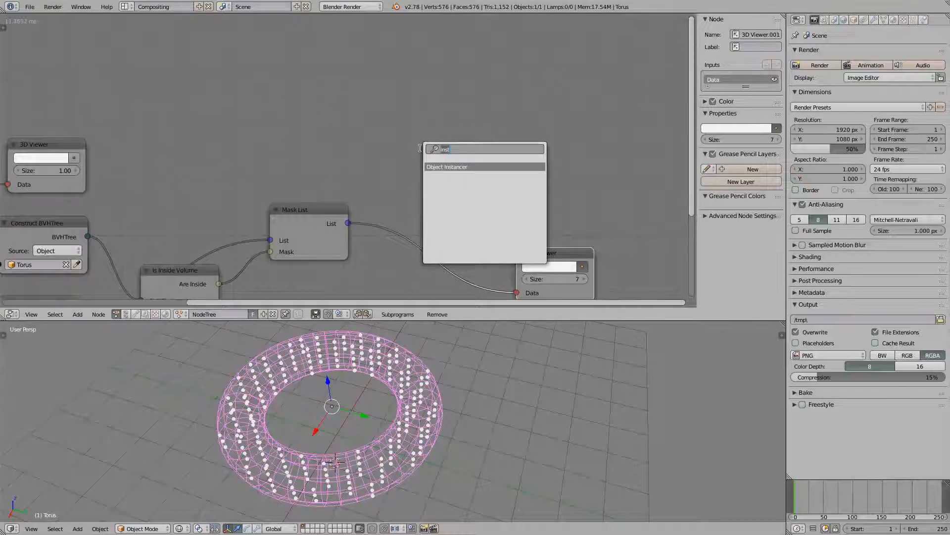
pyautogui.press('Return')
pyautogui.click(458, 106)
# Add a Monkey mesh, scale it down, place it beside the torus, and return the viewport to solid shading.
pyautogui.scroll(-2, 489, 385)
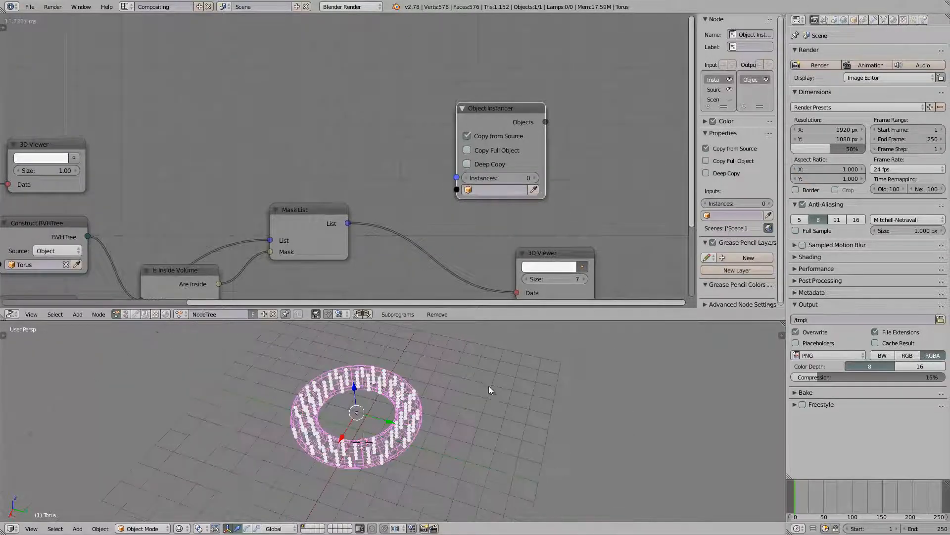
pyautogui.hotkey('shift', 'a')
pyautogui.moveTo(486, 378)
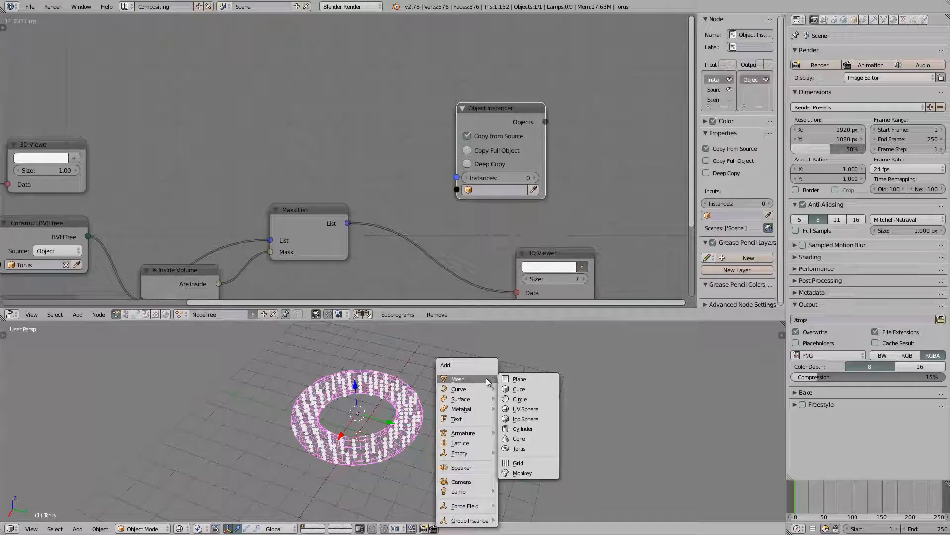
pyautogui.click(513, 474)
pyautogui.press('g')
pyautogui.press('s')
pyautogui.click(241, 424)
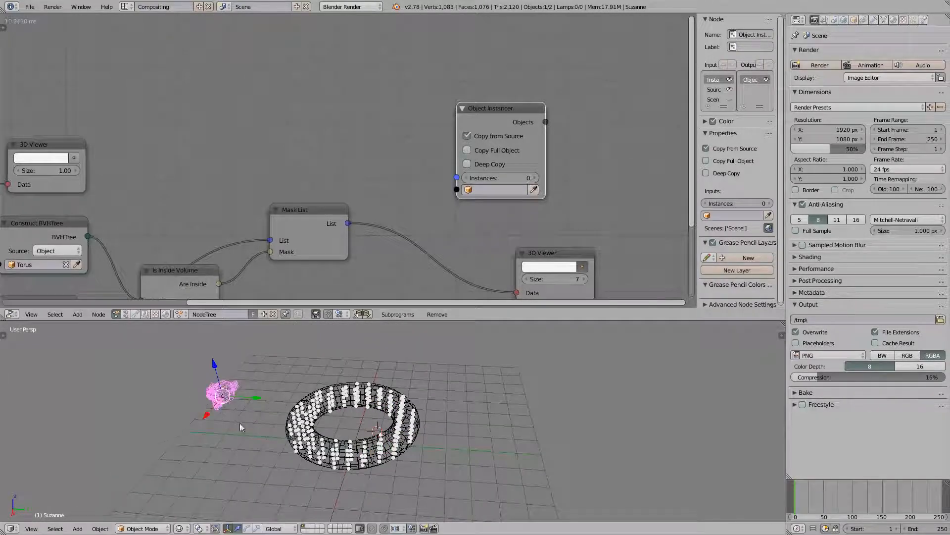
pyautogui.moveTo(241, 424); pyautogui.dragTo(354, 427, button='middle')
pyautogui.press('z')
pyautogui.press('g')
pyautogui.click(263, 397)
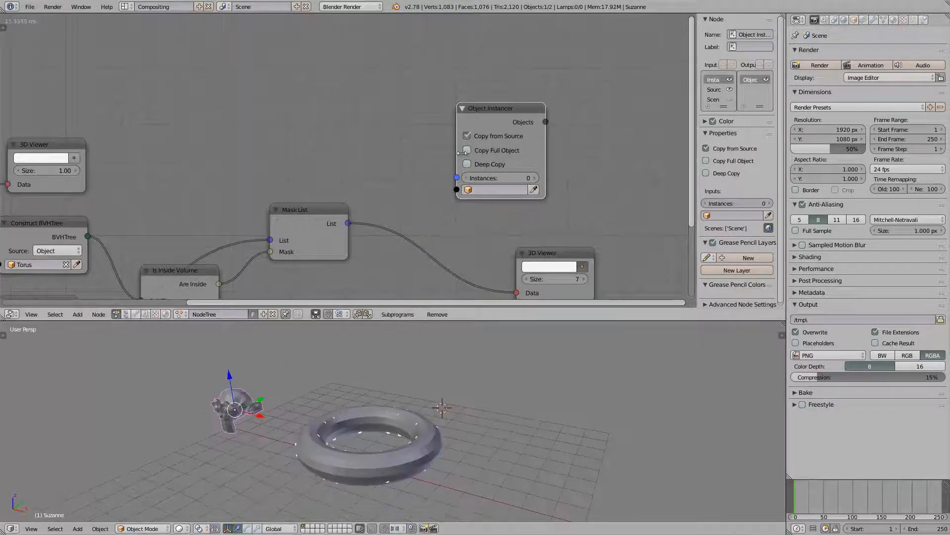
# Assign Suzanne as the Object Instancer's source and enable Copy Full Object and Deep Copy.
pyautogui.click(492, 190)
pyautogui.click(493, 206)
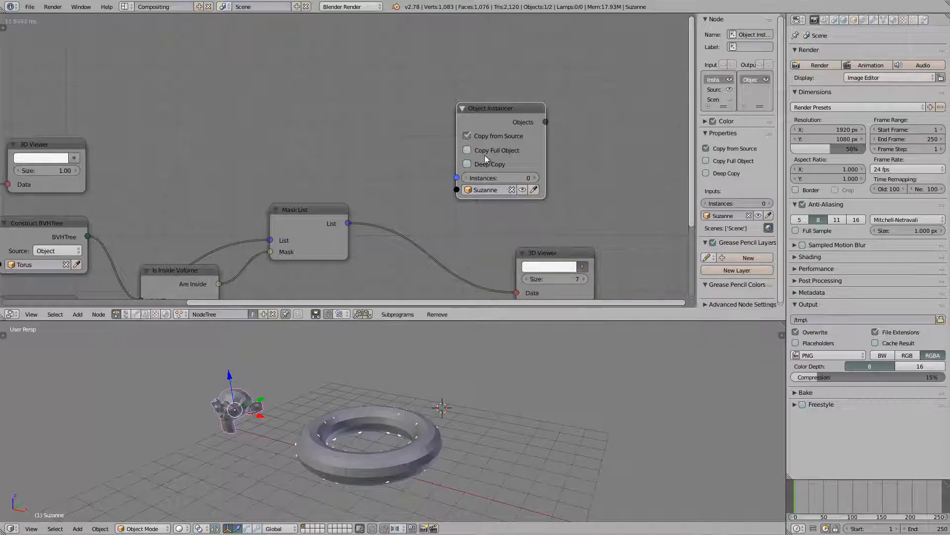
pyautogui.moveTo(481, 152); pyautogui.dragTo(470, 128, button='middle')
pyautogui.scroll(1, 472, 117)
pyautogui.moveTo(488, 92); pyautogui.dragTo(499, 83)
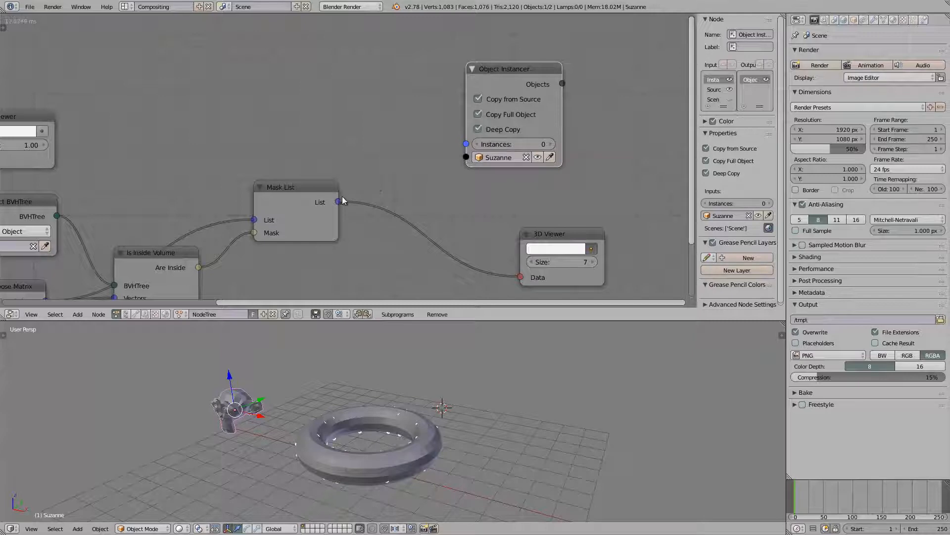
pyautogui.scroll(1, 341, 204)
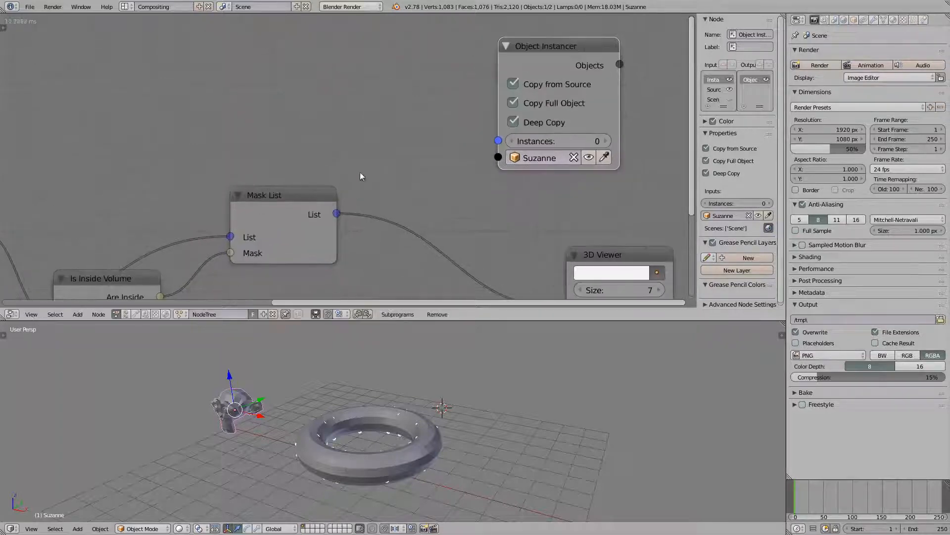
# Move the Mask List node slightly higher and delete the Torus object from the scene.
pyautogui.moveTo(399, 369); pyautogui.dragTo(386, 347, button='middle')
pyautogui.moveTo(304, 213); pyautogui.dragTo(310, 195)
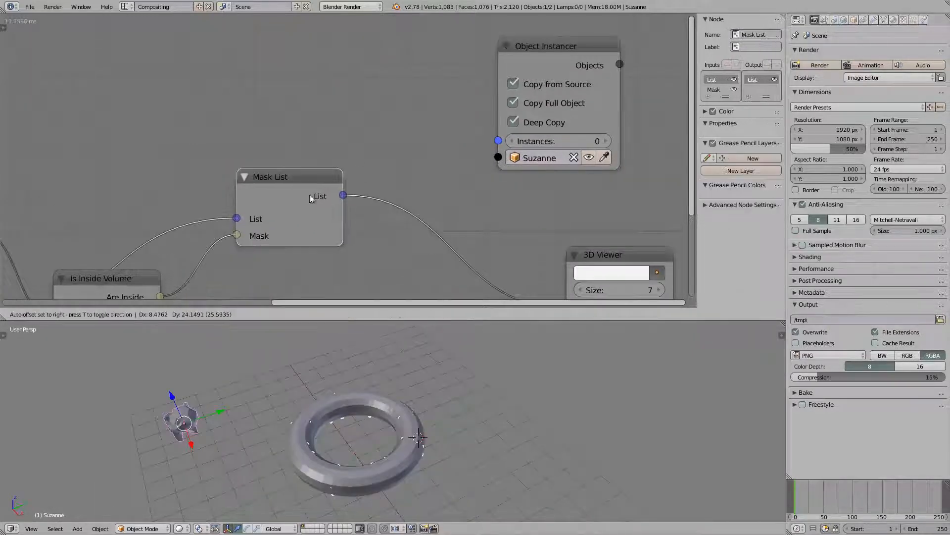
pyautogui.press('z')
pyautogui.moveTo(400, 416)
pyautogui.mouseDown(button='middle')
pyautogui.moveTo(416, 381)
pyautogui.moveTo(396, 406)
pyautogui.mouseUp(button='middle')
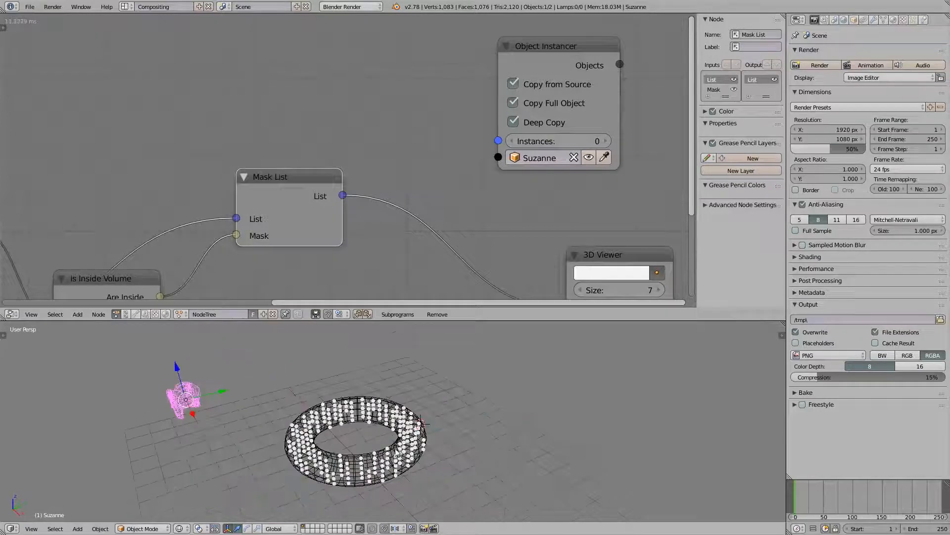
pyautogui.scroll(-1, 352, 242)
pyautogui.rightClick(387, 426)
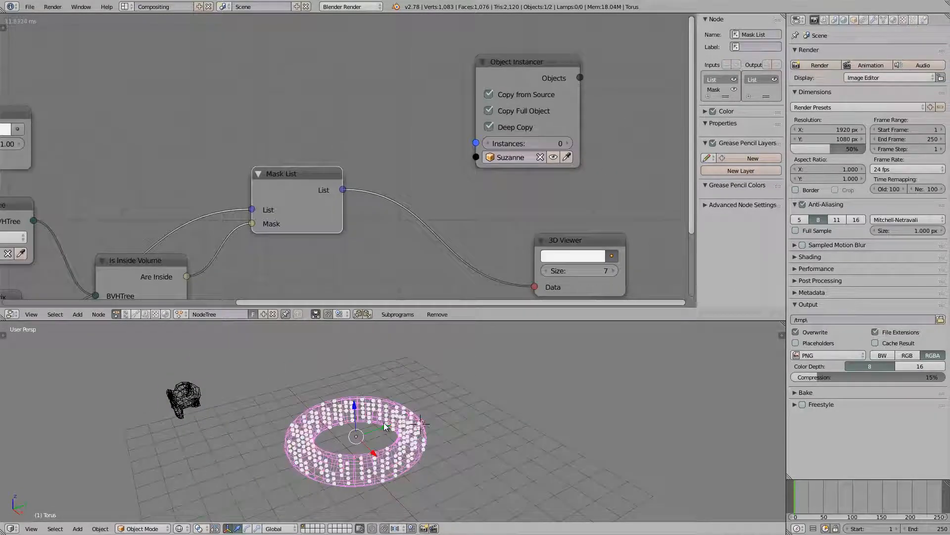
pyautogui.press('x')
pyautogui.click(389, 433)
pyautogui.hotkey('shift', 'z')
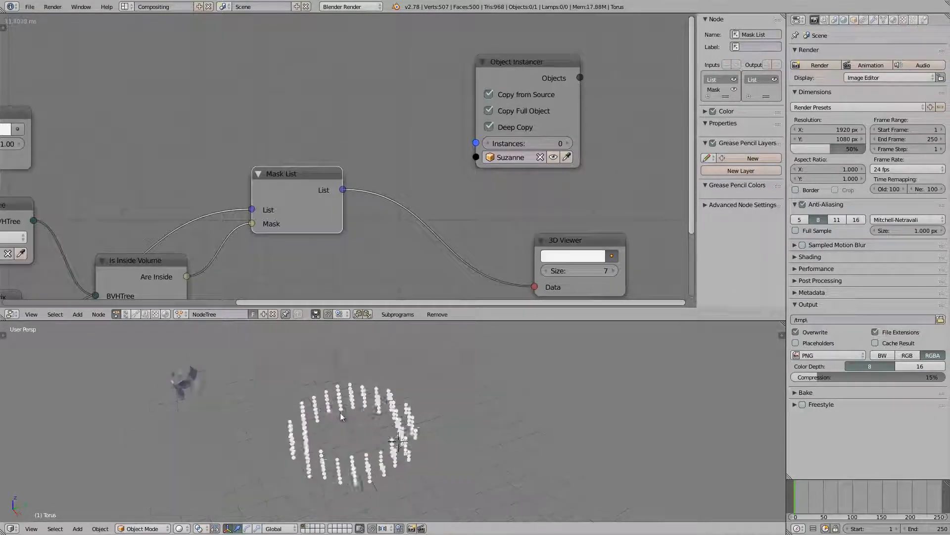
pyautogui.moveTo(340, 417); pyautogui.dragTo(354, 436, button='middle')
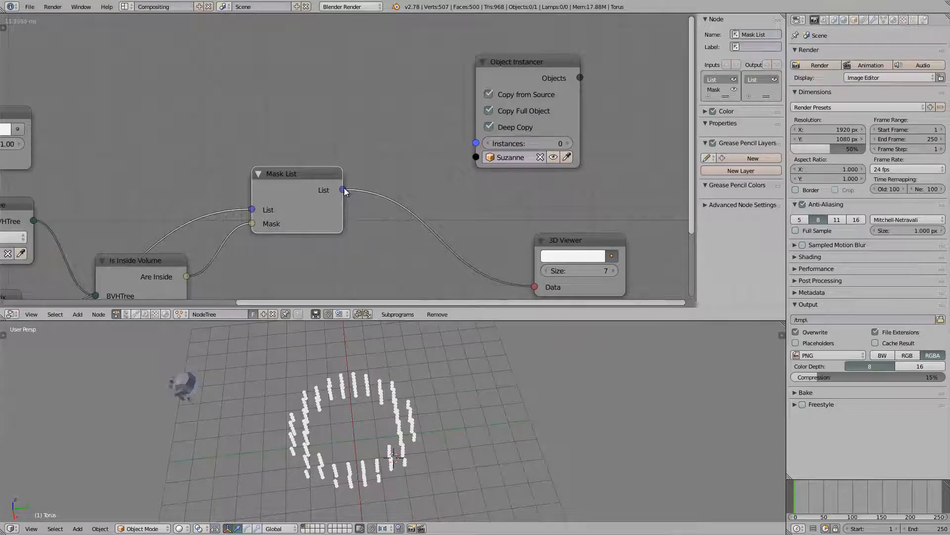
# Connect Mask List's output to the Object Instancer's Instances input through a Get Length node and space the nodes out.
pyautogui.moveTo(343, 190); pyautogui.dragTo(476, 143)
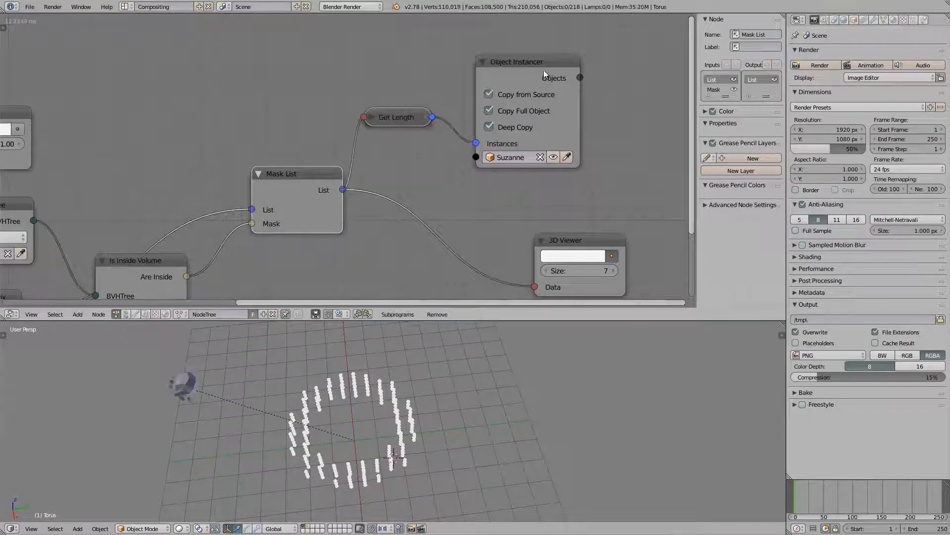
pyautogui.moveTo(543, 69); pyautogui.dragTo(555, 65)
pyautogui.moveTo(412, 124); pyautogui.dragTo(429, 122)
pyautogui.moveTo(433, 146); pyautogui.dragTo(443, 127, button='middle')
pyautogui.scroll(2, 323, 177)
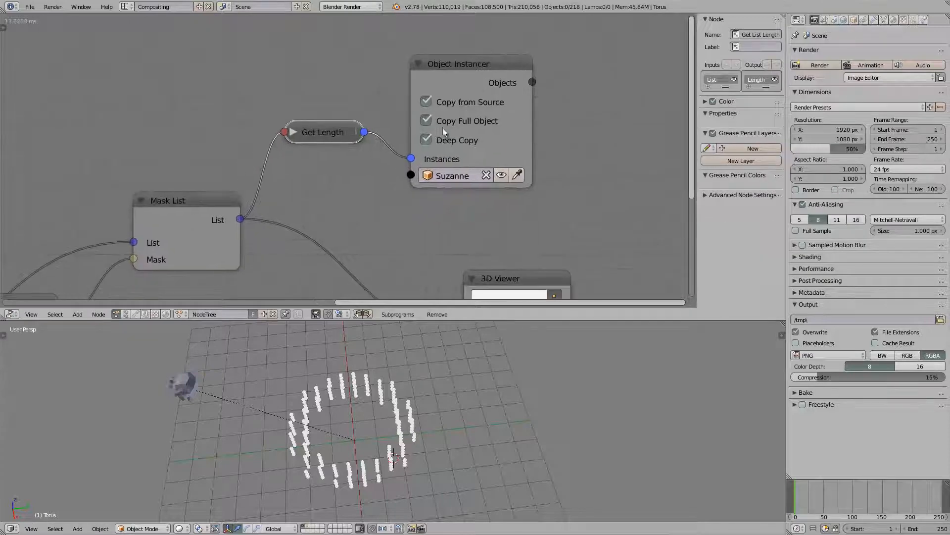
pyautogui.moveTo(333, 132); pyautogui.dragTo(330, 123)
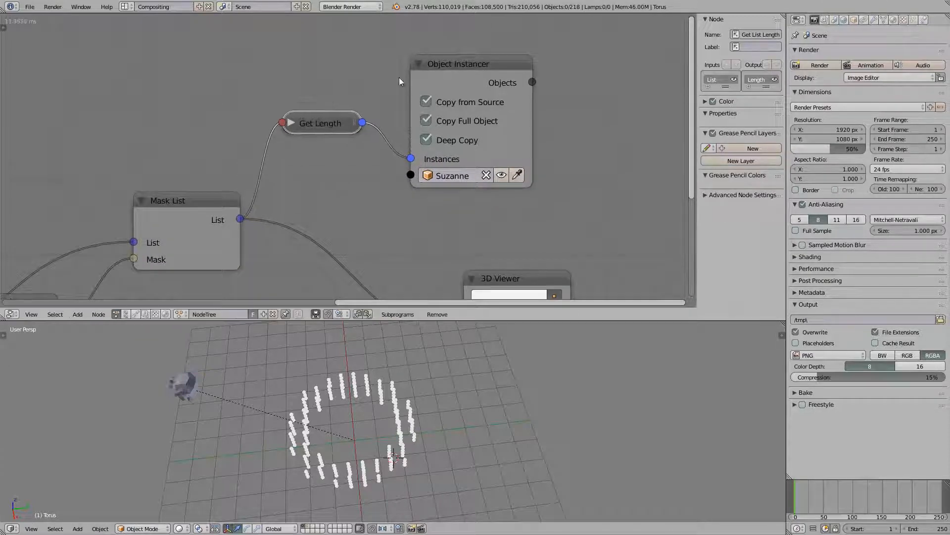
pyautogui.moveTo(205, 438); pyautogui.dragTo(198, 394, button='middle')
pyautogui.moveTo(451, 85); pyautogui.dragTo(471, 79)
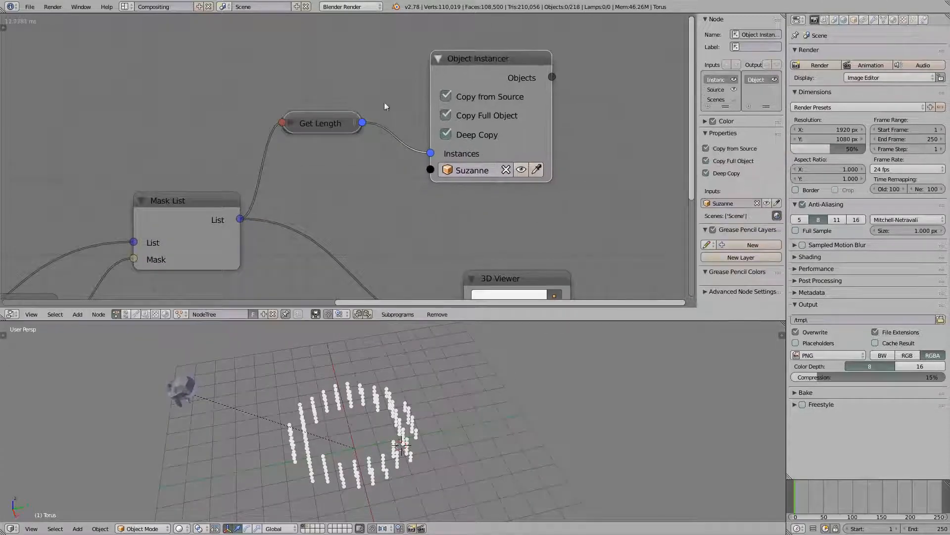
pyautogui.moveTo(305, 130); pyautogui.dragTo(319, 128)
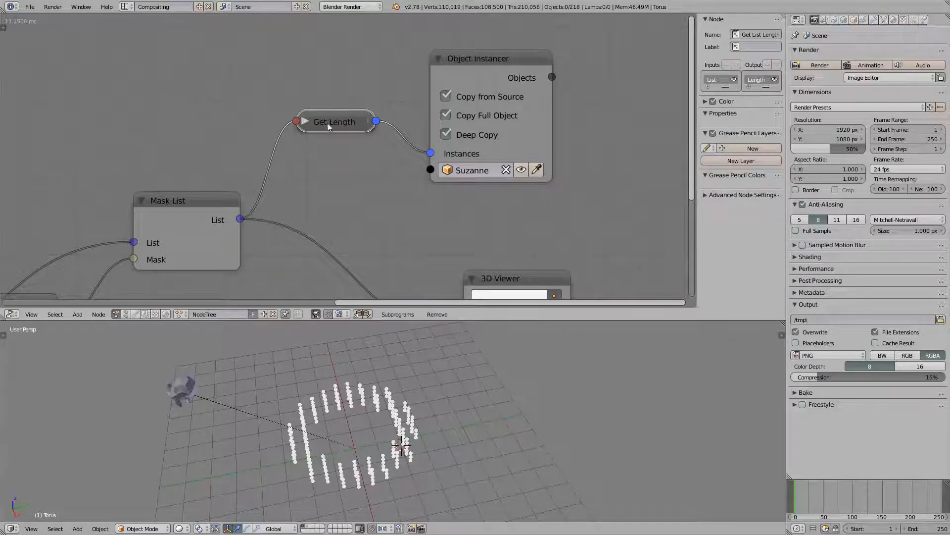
pyautogui.scroll(-1, 510, 194)
pyautogui.moveTo(554, 227); pyautogui.dragTo(461, 184, button='middle')
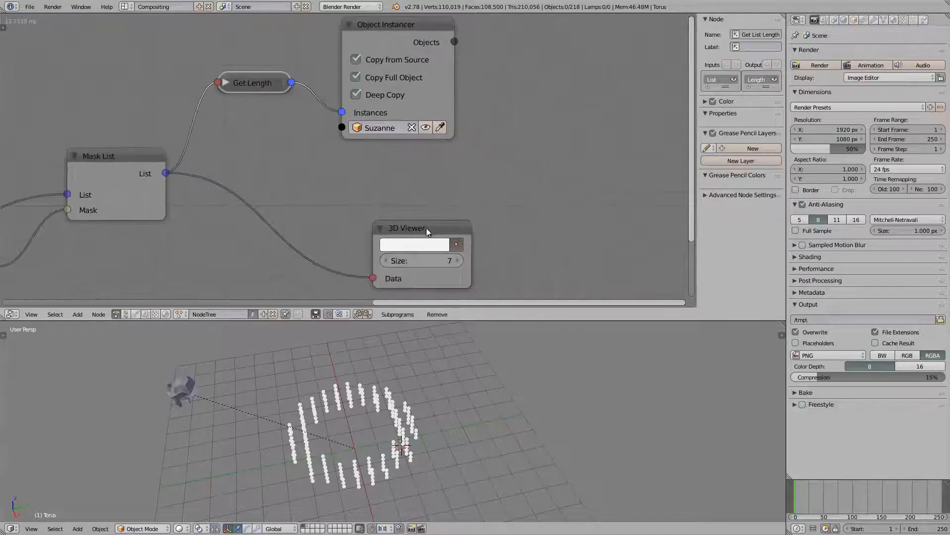
# Move the 3D Viewer node down below the Object Instancer and turn off its point display.
pyautogui.moveTo(426, 227); pyautogui.dragTo(330, 264)
pyautogui.moveTo(358, 239); pyautogui.dragTo(353, 226, button='middle')
pyautogui.click(353, 265)
pyautogui.moveTo(488, 173); pyautogui.dragTo(474, 184, button='middle')
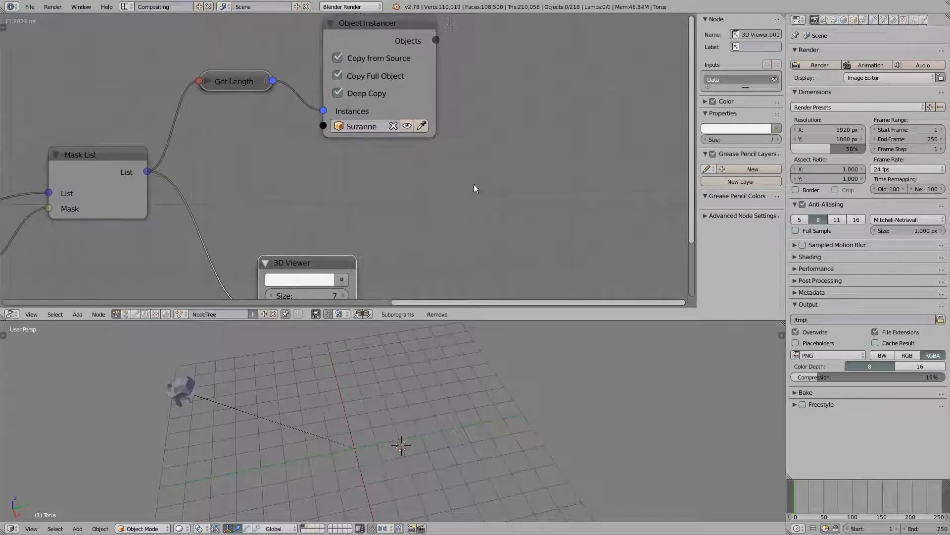
# Add an Object Transforms Output node beside the Object Instancer and enable its X, Y and Z location.
pyautogui.hotkey('shift', 'a')
pyautogui.click(494, 60)
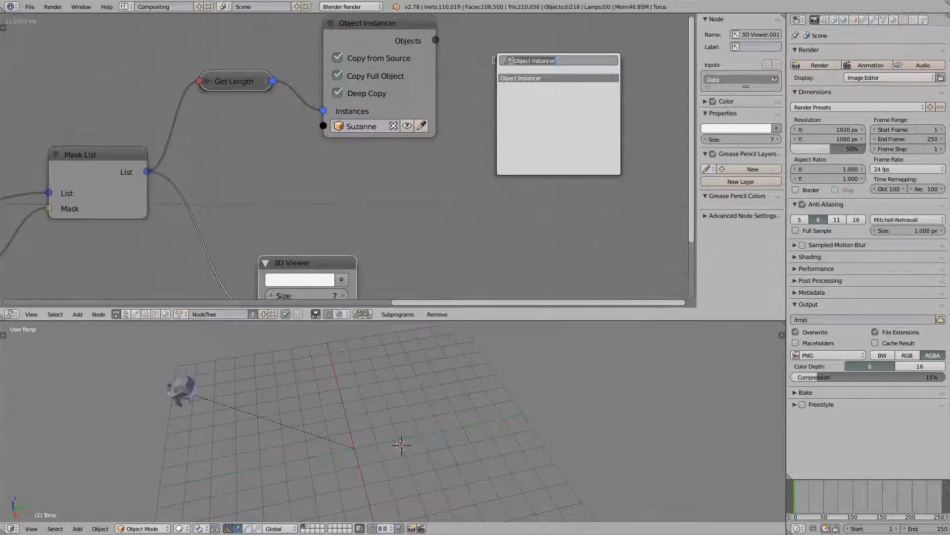
pyautogui.write('obje')
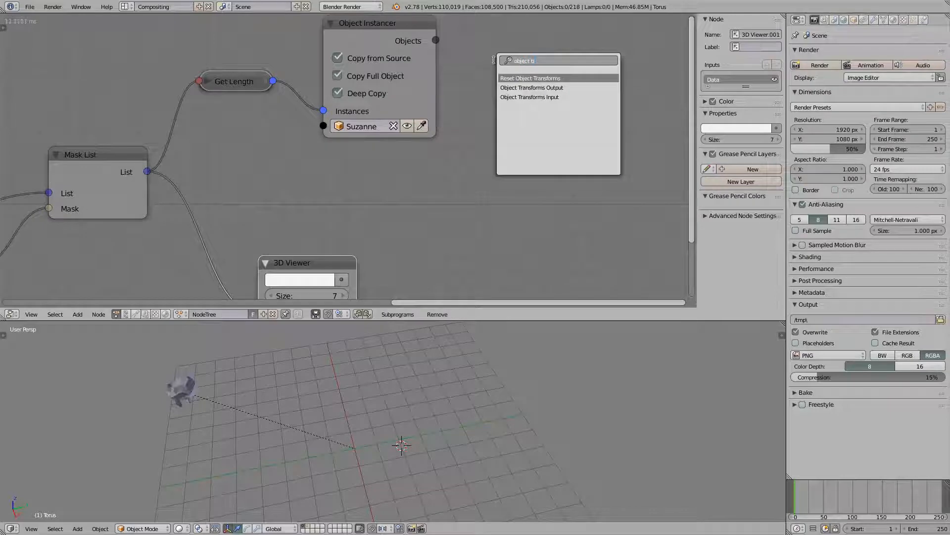
pyautogui.press('Down')
pyautogui.press('Return')
pyautogui.click(501, 68)
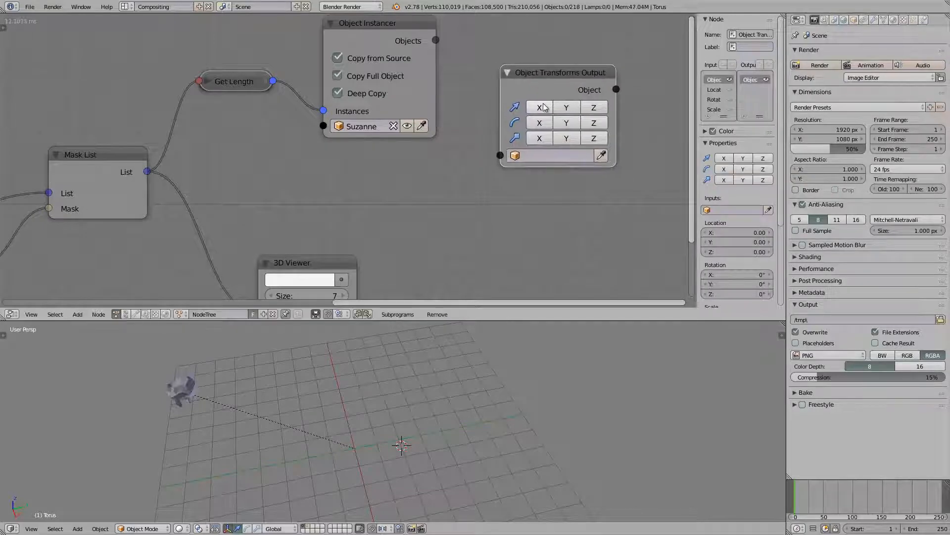
pyautogui.moveTo(545, 108); pyautogui.dragTo(586, 109)
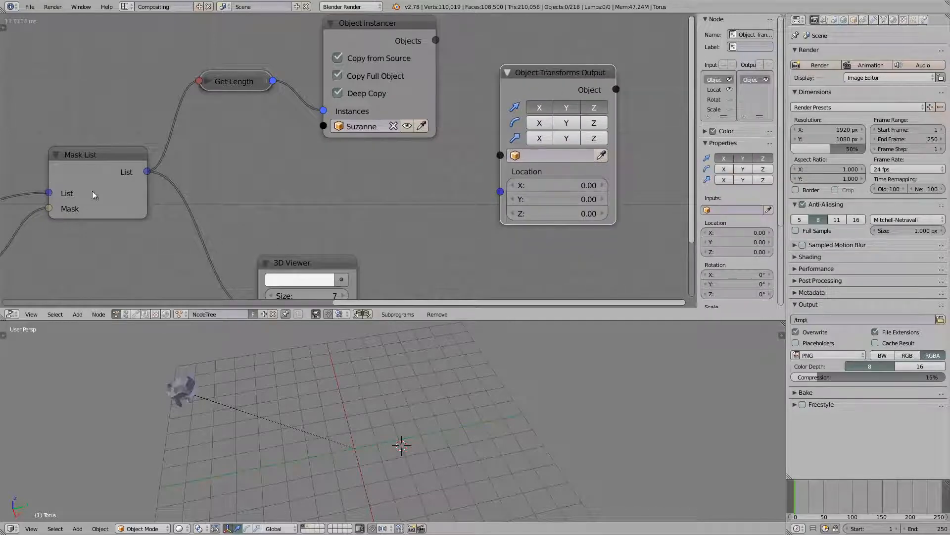
# Connect Mask List's output to the Object Transforms Output's location input and the Object Instancer's Objects to its object input.
pyautogui.moveTo(147, 173); pyautogui.dragTo(253, 190)
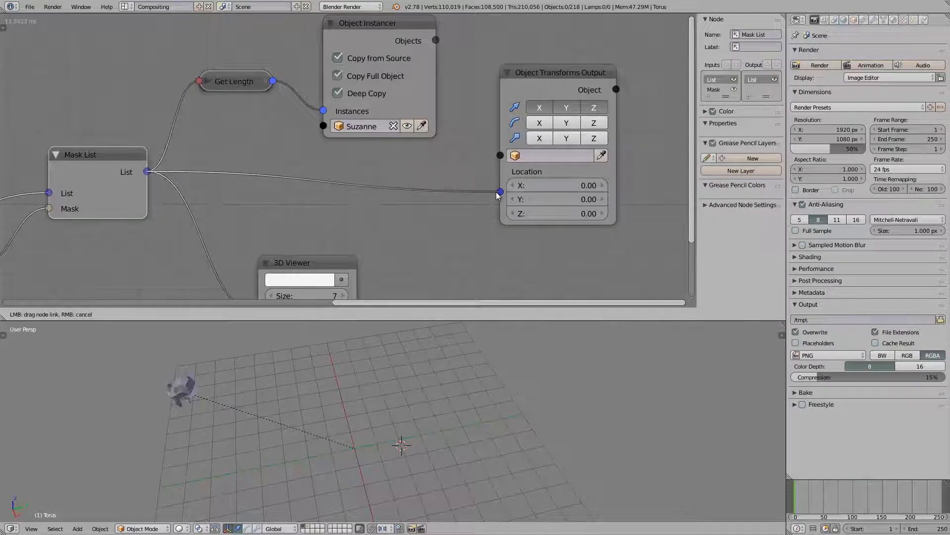
pyautogui.moveTo(498, 194); pyautogui.dragTo(500, 192)
pyautogui.moveTo(435, 40); pyautogui.dragTo(501, 156)
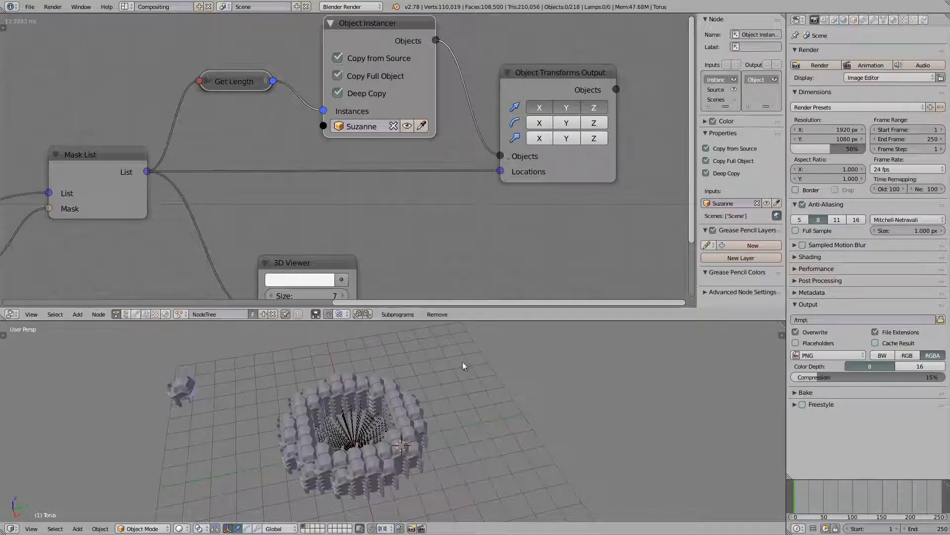
pyautogui.moveTo(430, 433); pyautogui.dragTo(419, 402, button='middle')
pyautogui.scroll(4, 460, 393)
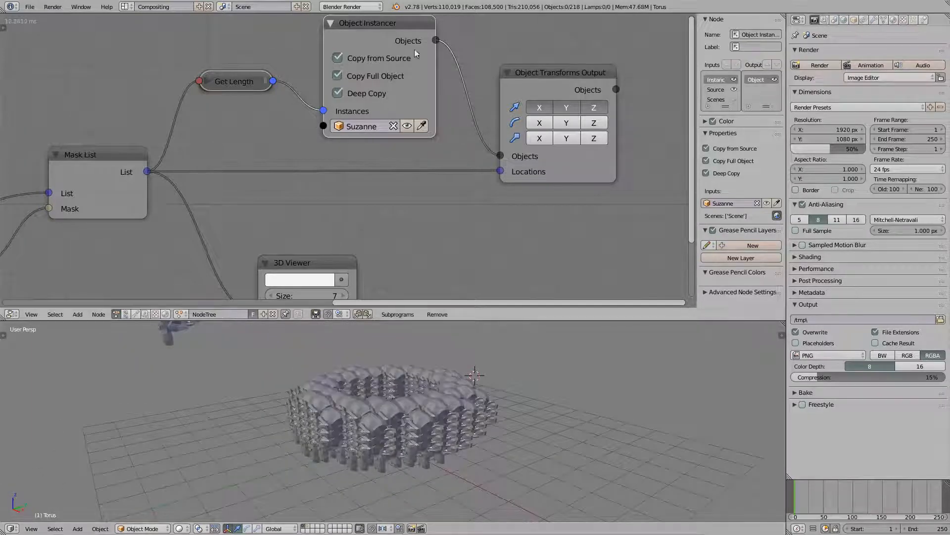
# Space out the Object Transforms Output and Object Instancer nodes to make room after Get Length.
pyautogui.moveTo(545, 74); pyautogui.dragTo(634, 139)
pyautogui.moveTo(388, 25); pyautogui.dragTo(505, 46)
pyautogui.moveTo(472, 53); pyautogui.dragTo(458, 103, button='middle')
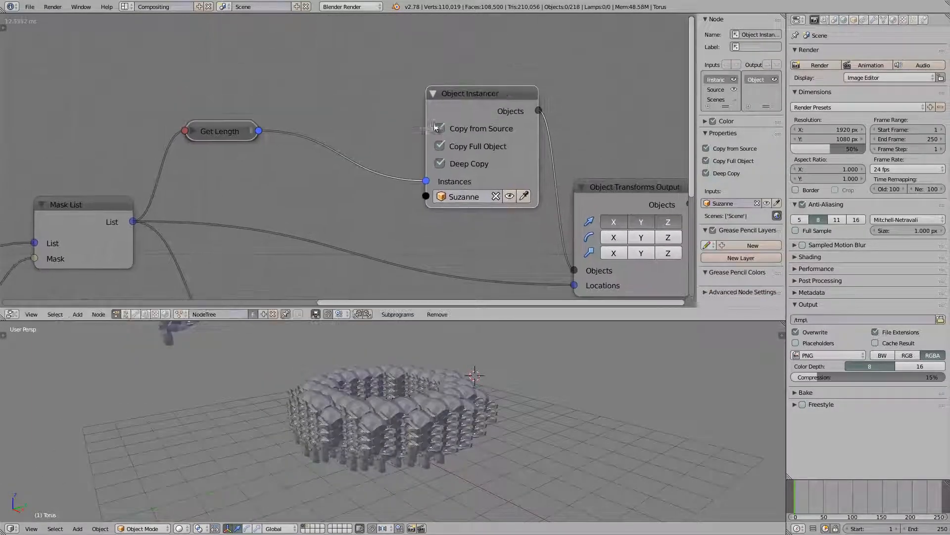
# Add a second Object Transforms Output node above the link between Get Length and Object Instancer.
pyautogui.moveTo(315, 81); pyautogui.dragTo(321, 119, button='middle')
pyautogui.hotkey('shift', 'a')
pyautogui.click(329, 91)
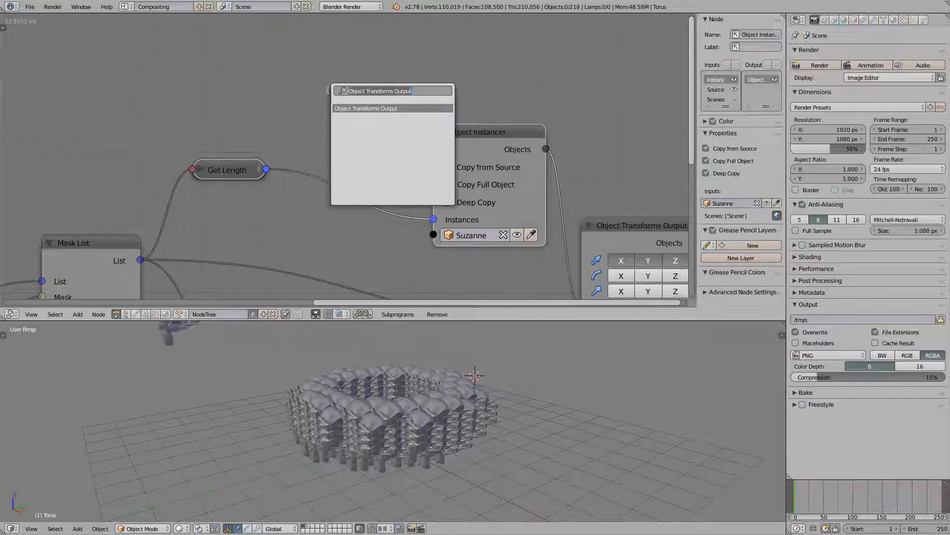
pyautogui.write('object t')
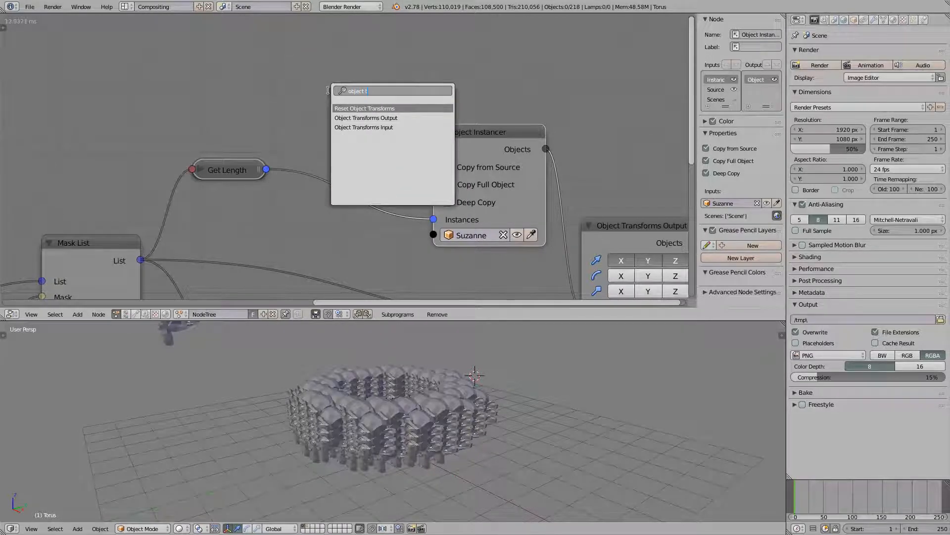
pyautogui.press('Down')
pyautogui.press('Return')
pyautogui.click(287, 29)
# Assign Suzanne to the new Object Transforms Output and enable its X, Y and Z scale at 0.16 each.
pyautogui.click(342, 134)
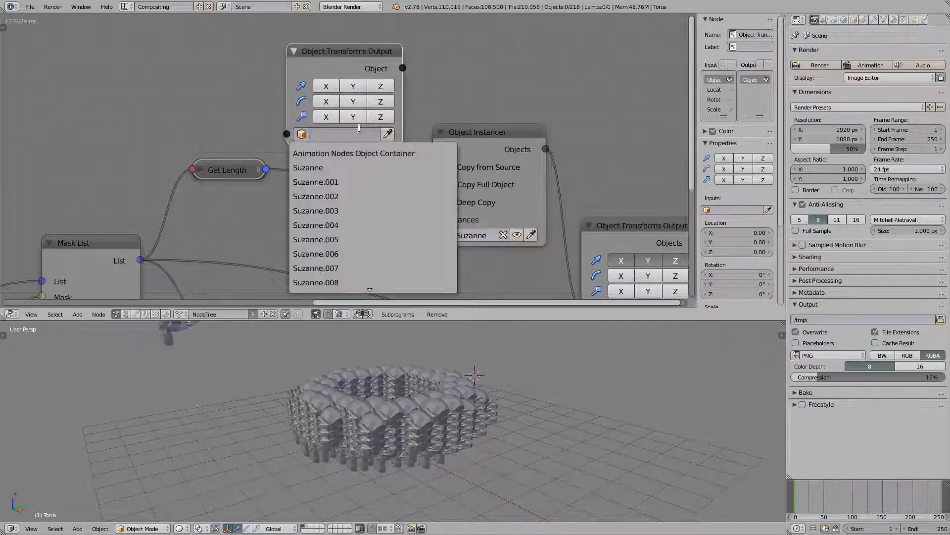
pyautogui.click(337, 168)
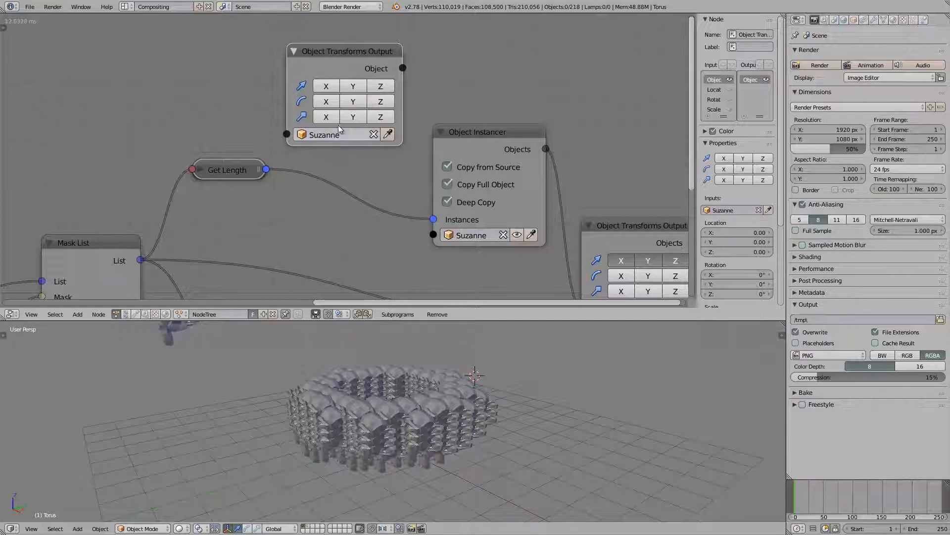
pyautogui.moveTo(329, 121); pyautogui.dragTo(372, 121)
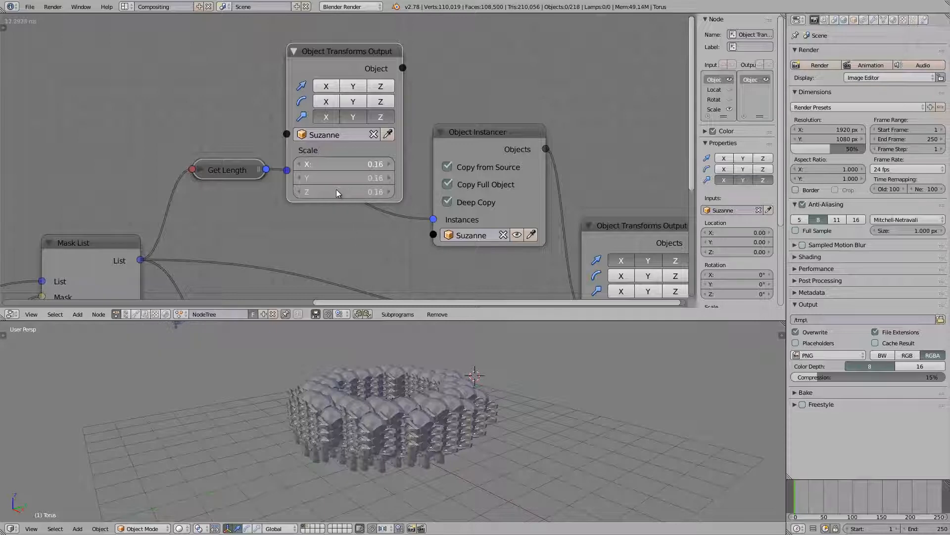
# Move the Suzanne transforms node higher and connect its Object output to the Object Instancer's Source input.
pyautogui.moveTo(354, 54); pyautogui.dragTo(348, 1)
pyautogui.moveTo(385, 47); pyautogui.dragTo(341, 79, button='middle')
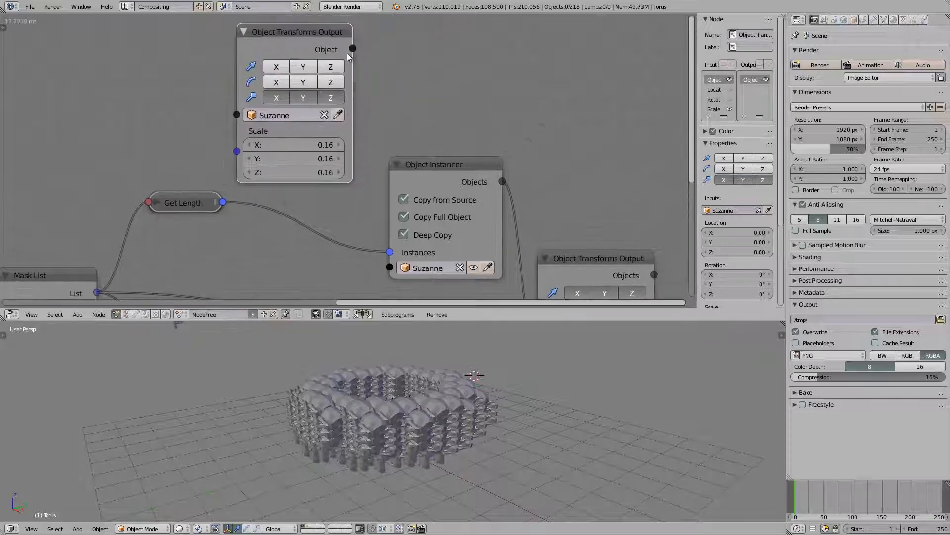
pyautogui.moveTo(352, 49); pyautogui.dragTo(408, 223)
pyautogui.moveTo(404, 270); pyautogui.dragTo(403, 272)
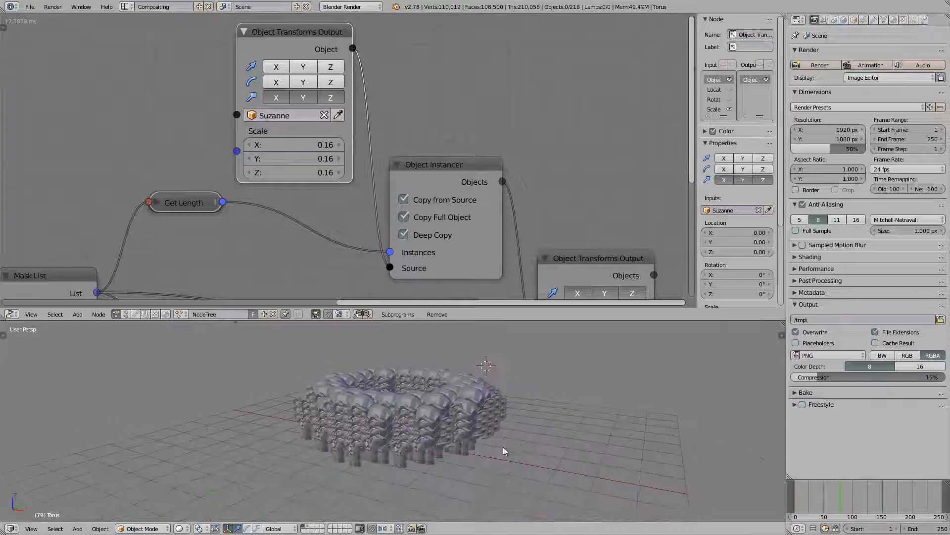
# Reset the source data in the Object Instancer's advanced settings so the instances take the new scale.
pyautogui.moveTo(431, 164); pyautogui.dragTo(469, 160)
pyautogui.press('u')
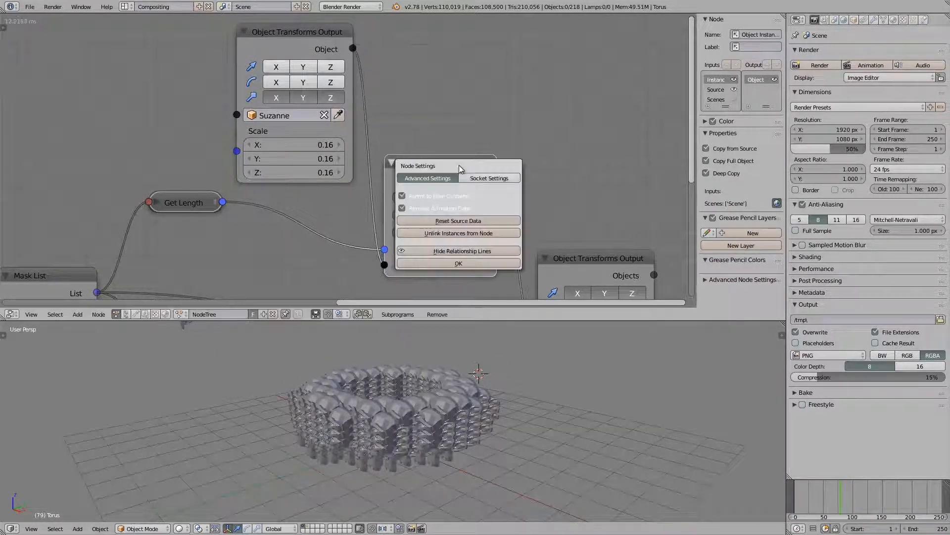
pyautogui.click(463, 224)
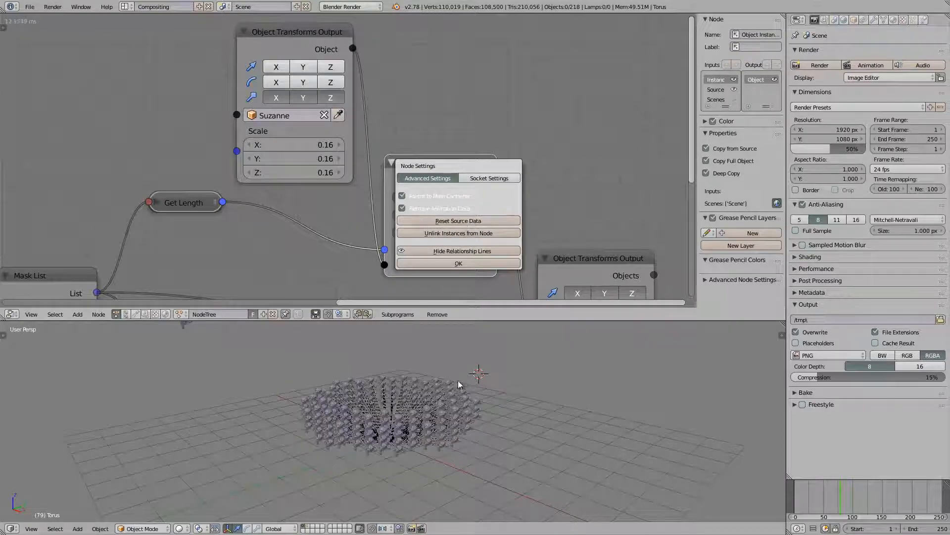
pyautogui.scroll(3, 456, 396)
pyautogui.moveTo(426, 393); pyautogui.dragTo(466, 420, button='middle')
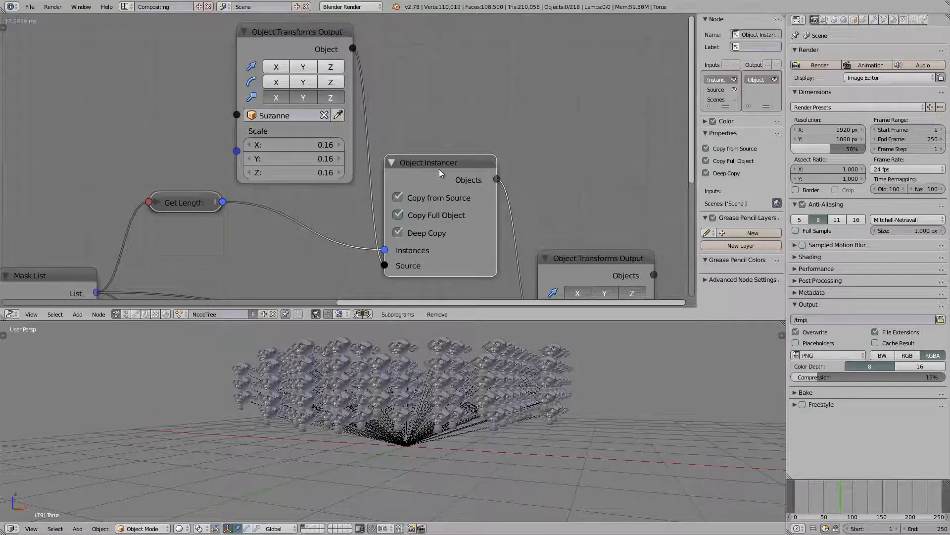
# Hide the relationship lines through the Object Instancer's advanced settings and save the file.
pyautogui.press('u')
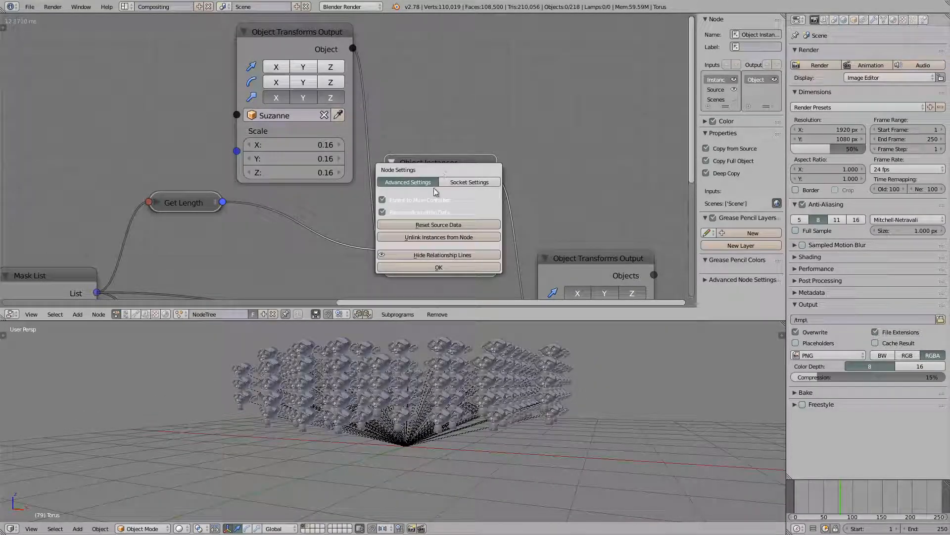
pyautogui.click(432, 255)
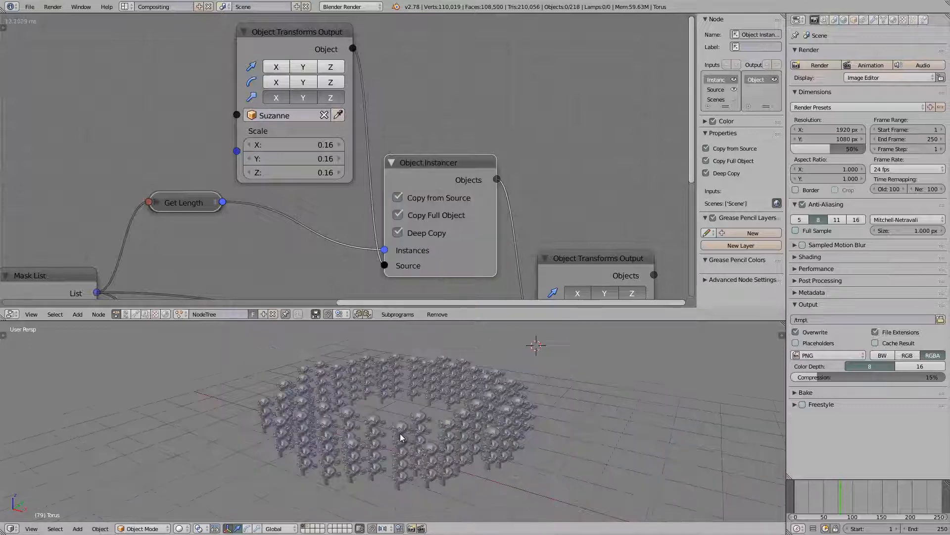
pyautogui.hotkey('ctrl', 's')
# Move the final Object Transforms Output node farther from the Object Instancer and hide the node properties sidebar.
pyautogui.scroll(-5, 478, 195)
pyautogui.moveTo(489, 185); pyautogui.dragTo(444, 140, button='middle')
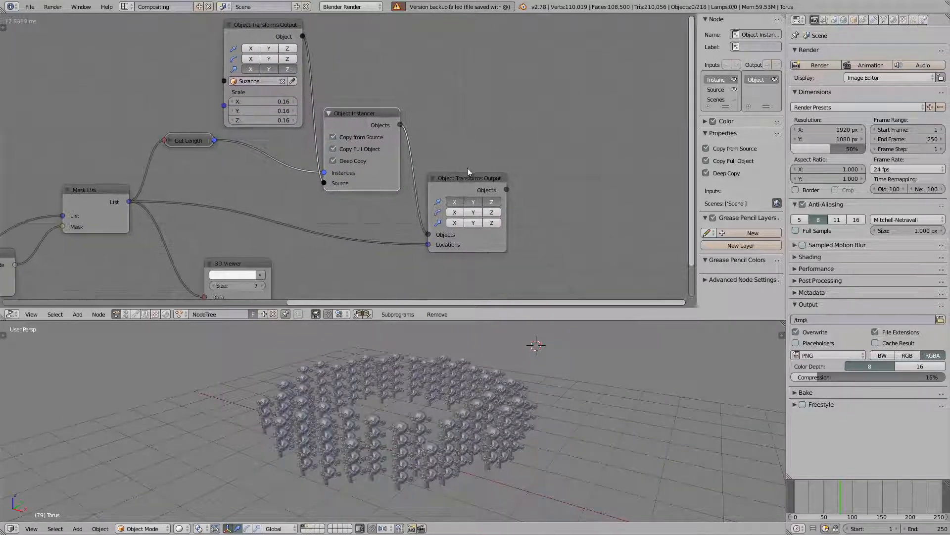
pyautogui.moveTo(477, 182); pyautogui.dragTo(492, 177)
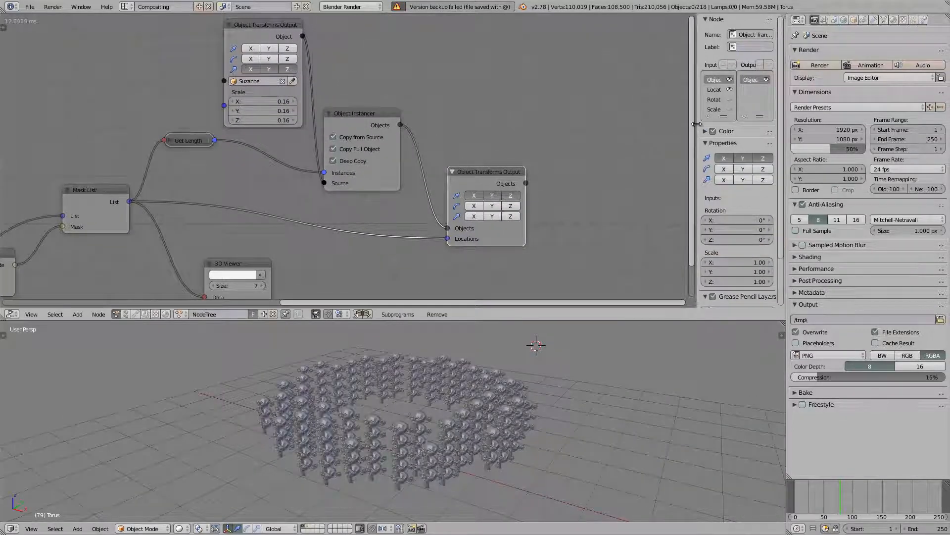
pyautogui.press('n')
pyautogui.moveTo(596, 178); pyautogui.dragTo(585, 133, button='middle')
pyautogui.press('g')
pyautogui.click(720, 104)
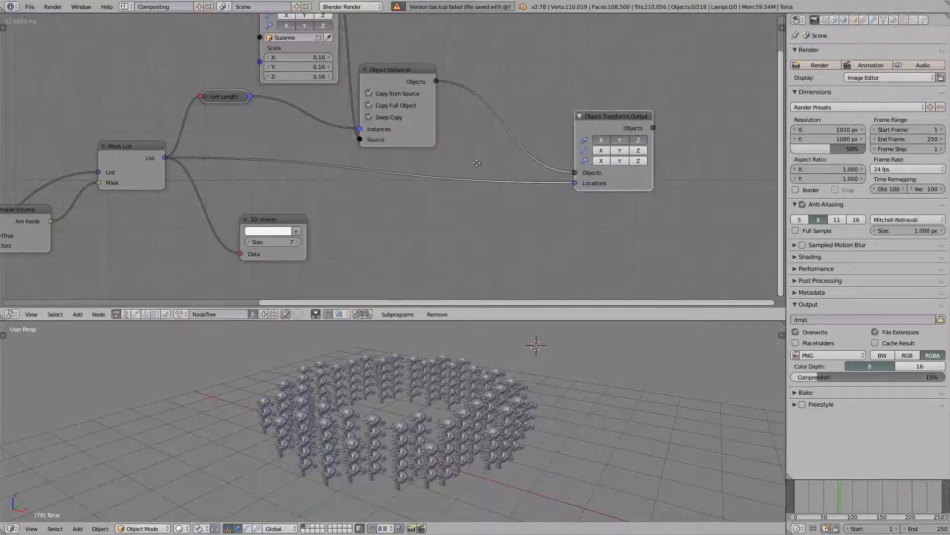
# Move the 3D Viewer node lower and shift the Mask List node slightly.
pyautogui.moveTo(497, 162); pyautogui.dragTo(468, 184, button='middle')
pyautogui.scroll(1, 468, 183)
pyautogui.moveTo(193, 212); pyautogui.dragTo(197, 209, button='middle')
pyautogui.moveTo(213, 241); pyautogui.dragTo(187, 278)
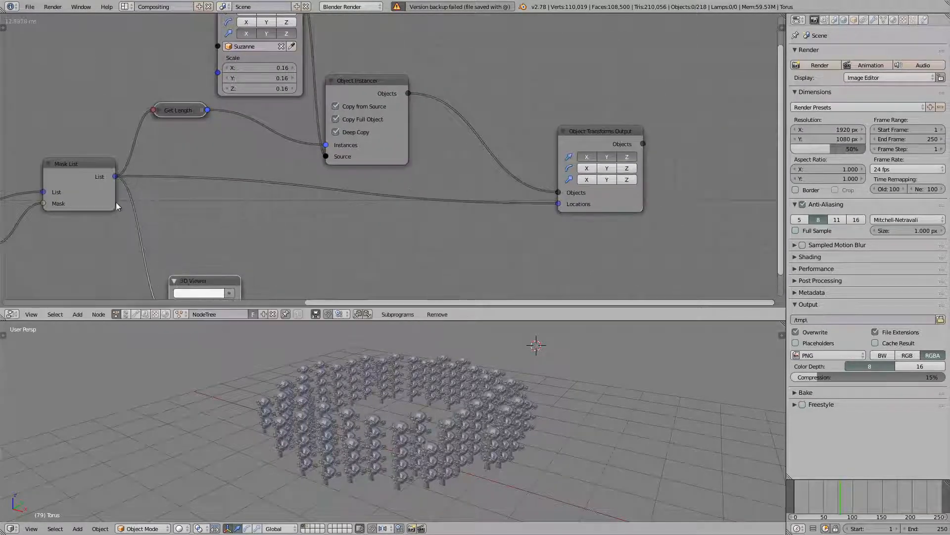
pyautogui.moveTo(91, 164); pyautogui.dragTo(113, 176)
# Review the whole node tree from the grid matrices to the object output, and check the instanced Suzannes in the viewport.
pyautogui.moveTo(52, 195); pyautogui.dragTo(261, 204, button='middle')
pyautogui.scroll(-1, 260, 204)
pyautogui.scroll(-2, 260, 204)
pyautogui.moveTo(162, 211); pyautogui.dragTo(580, 102, button='middle')
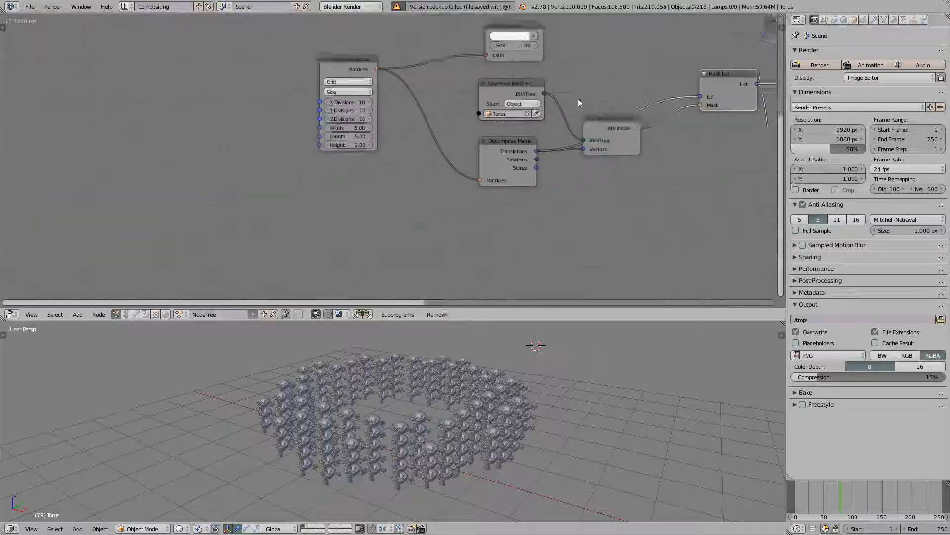
pyautogui.scroll(-2, 548, 71)
pyautogui.moveTo(547, 72); pyautogui.dragTo(218, 174, button='middle')
pyautogui.moveTo(341, 179); pyautogui.dragTo(12, 171, button='middle')
pyautogui.scroll(5, 158, 150)
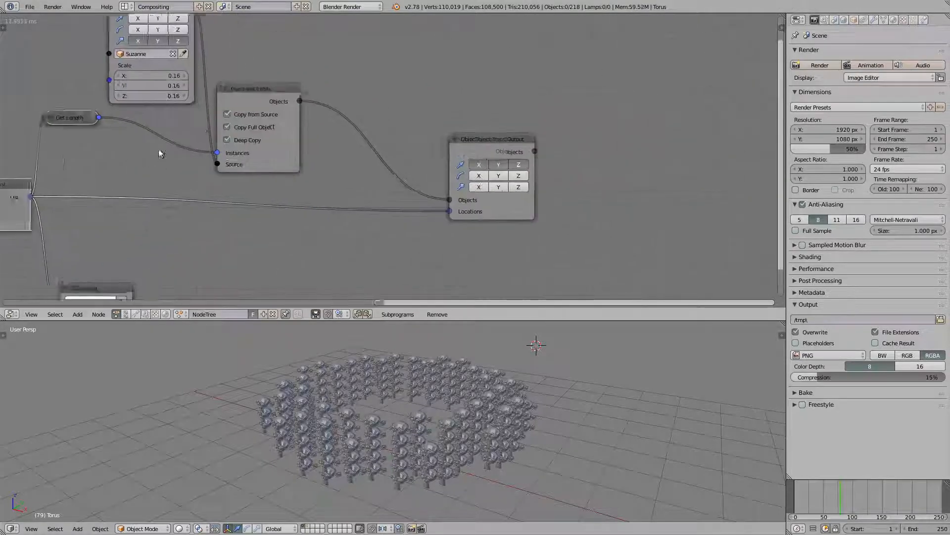
pyautogui.moveTo(158, 149); pyautogui.dragTo(248, 125, button='middle')
pyautogui.scroll(2, 210, 221)
pyautogui.moveTo(218, 227); pyautogui.dragTo(293, 248, button='middle')
pyautogui.scroll(-1, 293, 248)
pyautogui.moveTo(396, 402)
pyautogui.mouseDown(button='middle')
pyautogui.moveTo(436, 414)
pyautogui.moveTo(403, 400)
pyautogui.mouseUp(button='middle')
pyautogui.moveTo(373, 250); pyautogui.dragTo(368, 233, button='middle')
# Add a Delay Falloff node below the link from Mask List to the Object Transforms Output.
pyautogui.hotkey('shift', 'a')
pyautogui.click(366, 236)
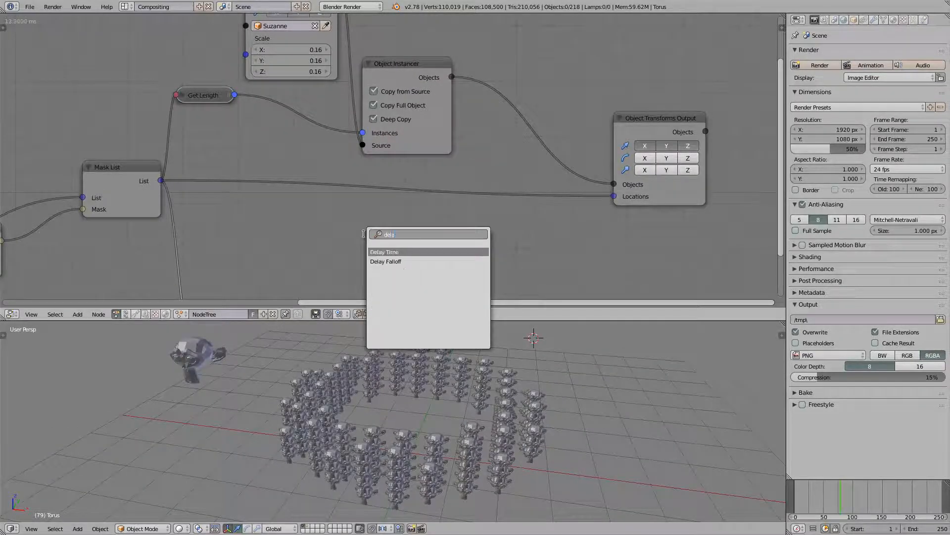
pyautogui.press('Down')
pyautogui.press('Return')
pyautogui.click(282, 229)
# Add an Offset Vectors node beside the Delay Falloff node.
pyautogui.moveTo(430, 235); pyautogui.dragTo(435, 212, button='middle')
pyautogui.hotkey('shift', 'a')
pyautogui.click(434, 207)
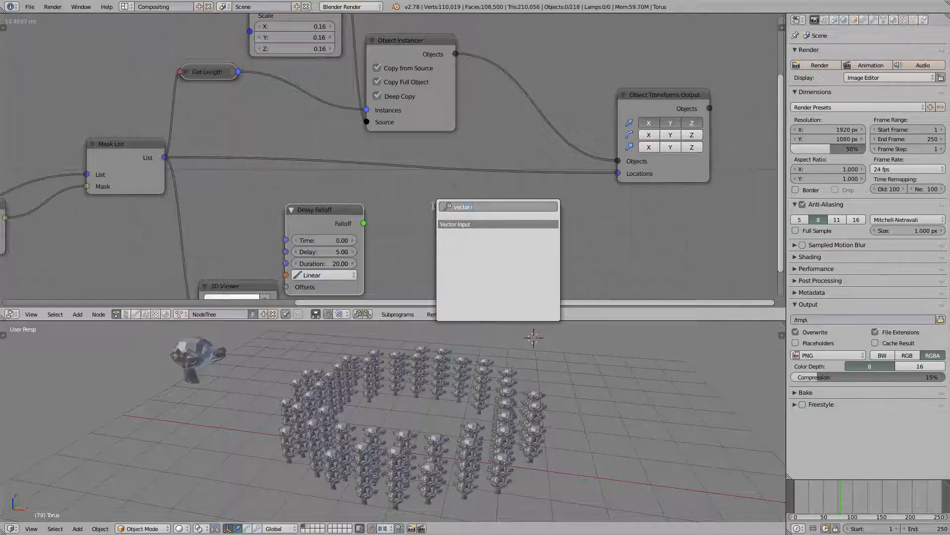
pyautogui.write('of')
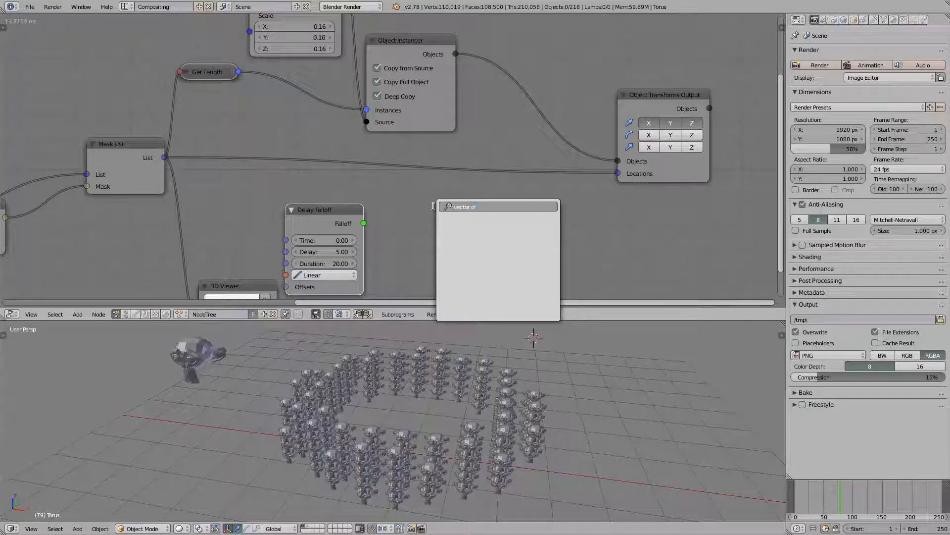
pyautogui.press('BackSpace')
pyautogui.press('BackSpace')
pyautogui.press('BackSpace')
pyautogui.press('BackSpace')
pyautogui.press('BackSpace')
pyautogui.press('BackSpace')
pyautogui.press('BackSpace')
pyautogui.press('BackSpace')
pyautogui.press('BackSpace')
pyautogui.press('BackSpace')
pyautogui.write('offset')
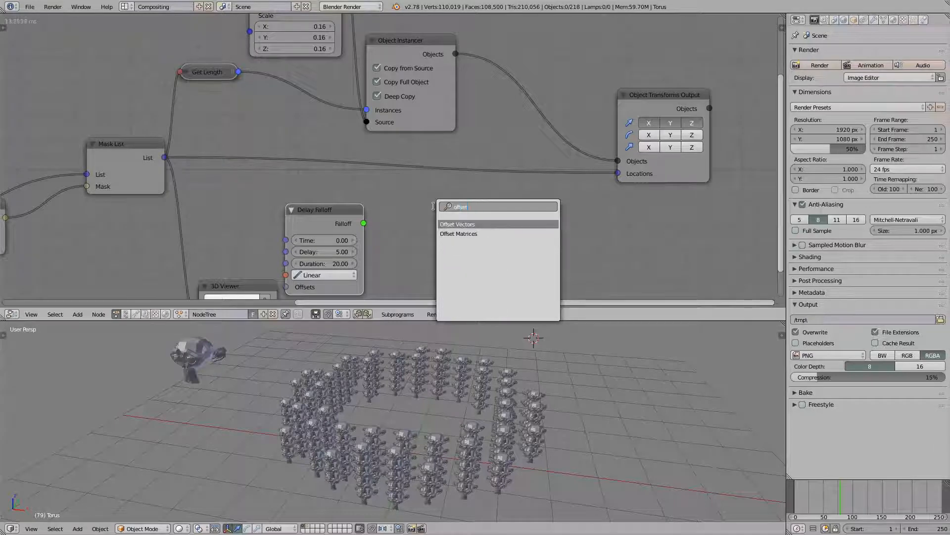
pyautogui.press('Return')
pyautogui.click(429, 206)
# Move the 3D Viewer node out of the way and place the Delay Falloff node slightly lower.
pyautogui.keyDown('shift'); pyautogui.scroll(-4, 430, 206); pyautogui.keyUp('shift')
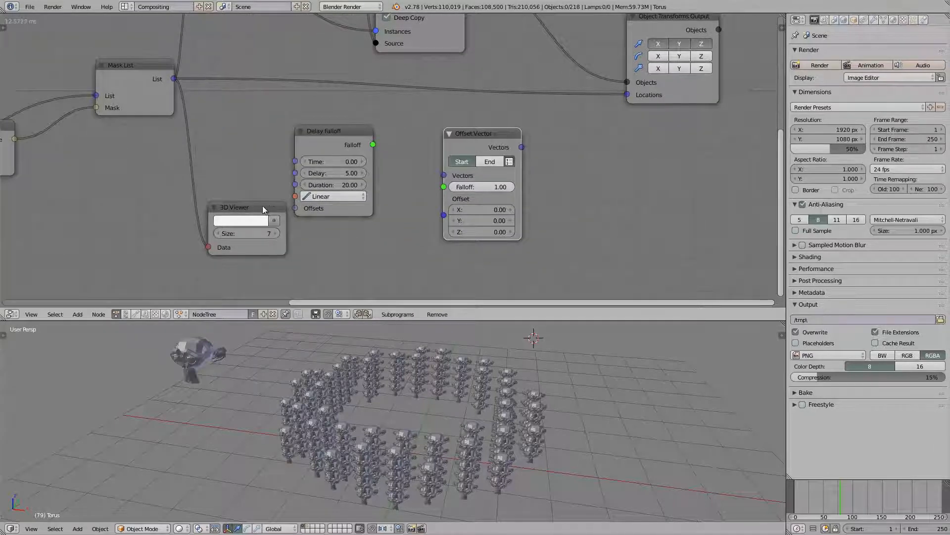
pyautogui.moveTo(263, 206); pyautogui.dragTo(231, 250)
pyautogui.keyDown('shift'); pyautogui.scroll(3, 231, 249); pyautogui.keyUp('shift')
pyautogui.moveTo(350, 195); pyautogui.dragTo(341, 221)
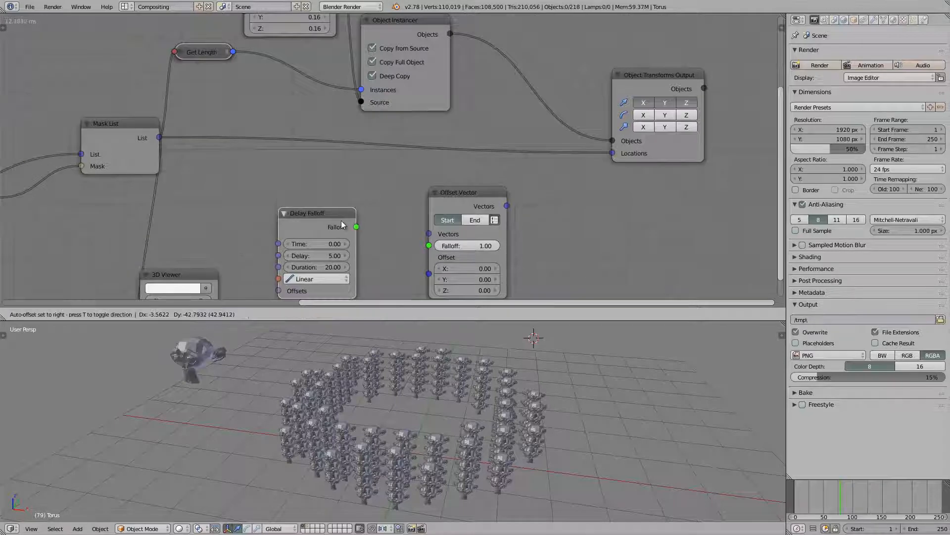
pyautogui.click(340, 221)
# Add a Frame time node (Time Info) just below the Delay Falloff node.
pyautogui.keyDown('shift'); pyautogui.scroll(-4, 341, 221); pyautogui.keyUp('shift')
pyautogui.keyDown('ctrl'); pyautogui.hscroll(-2, 346, 223); pyautogui.keyUp('ctrl')
pyautogui.hotkey('shift', 'a')
pyautogui.click(393, 237)
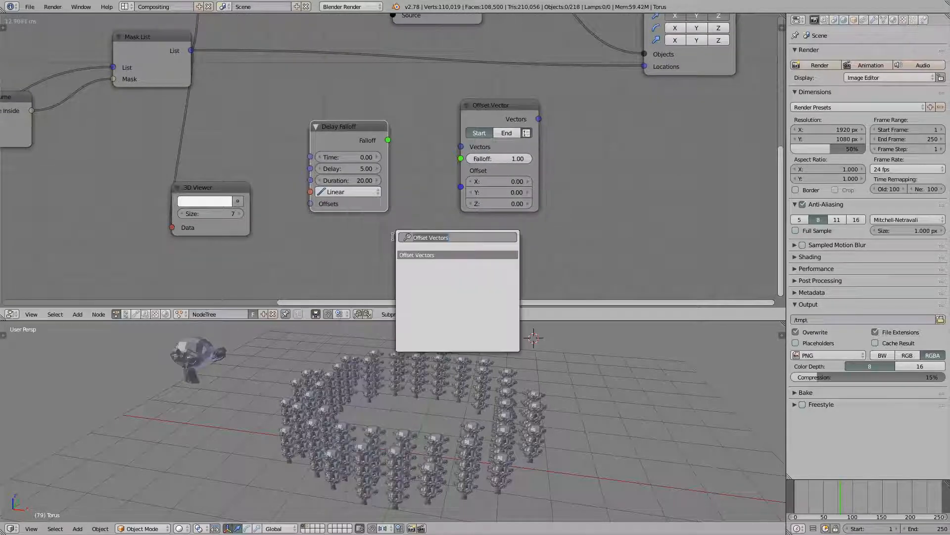
pyautogui.write('frame')
pyautogui.press('Return')
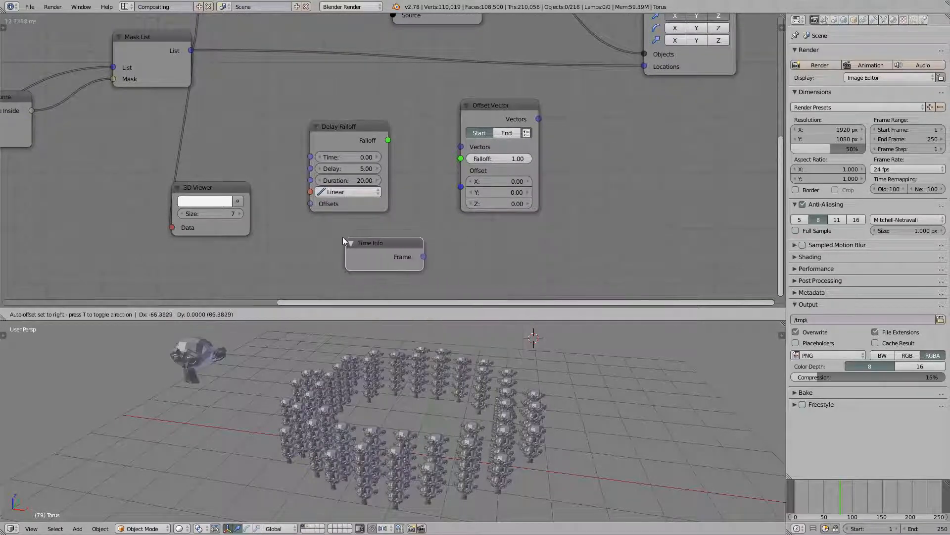
pyautogui.click(343, 236)
# Wire Time Info's Frame through Delay Falloff into Offset Vector's Falloff, and route the Mask List through Offset Vector to the output's Locations.
pyautogui.moveTo(420, 256); pyautogui.dragTo(460, 159)
pyautogui.keyDown('shift'); pyautogui.scroll(2, 333, 165); pyautogui.keyUp('shift')
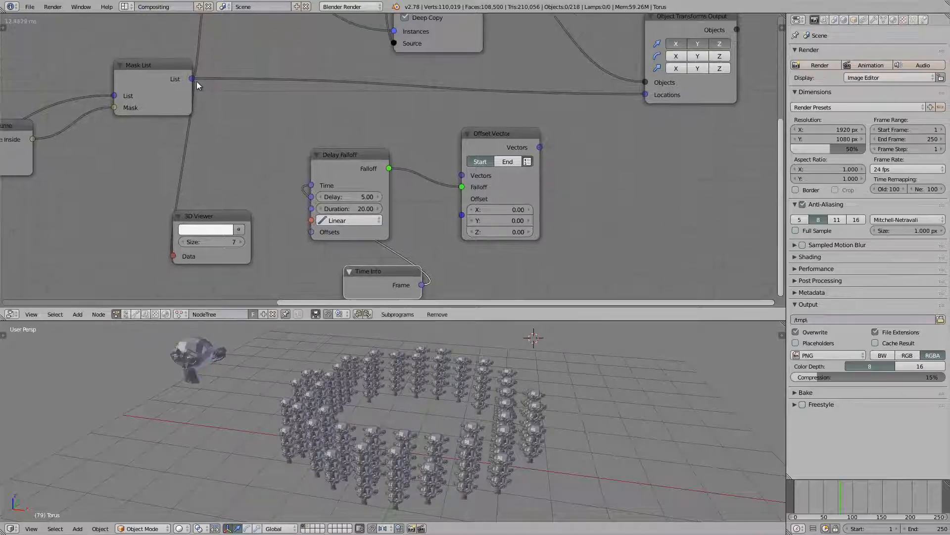
pyautogui.moveTo(196, 80); pyautogui.dragTo(457, 175)
pyautogui.moveTo(540, 147); pyautogui.dragTo(643, 95)
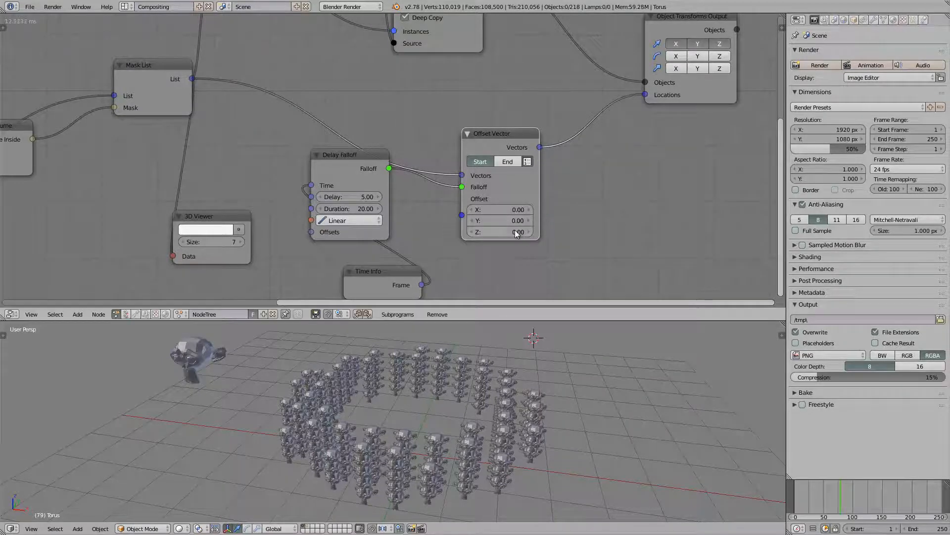
# Set the Offset Vector node's Z offset to 10.
pyautogui.moveTo(527, 234); pyautogui.dragTo(626, 218)
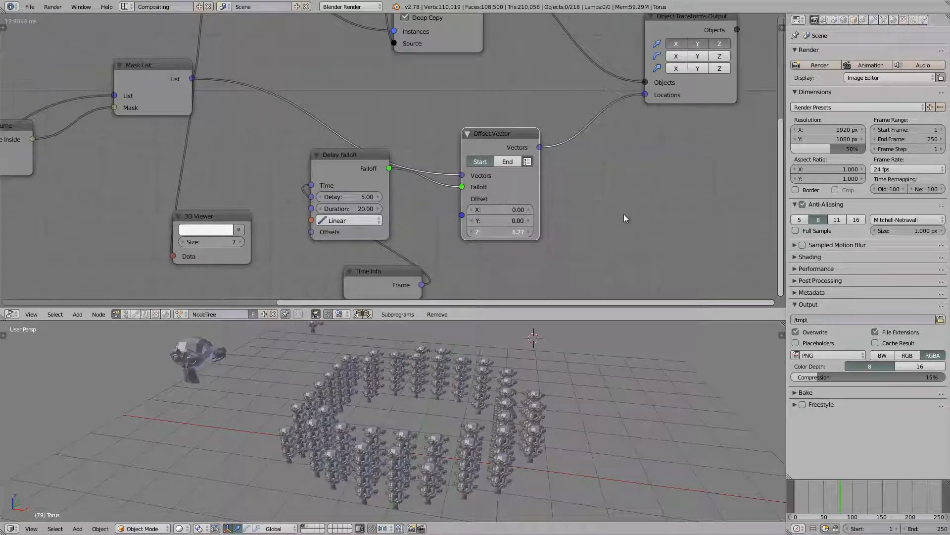
pyautogui.write('10')
pyautogui.press('Return')
# Play the animation from frame 0 and inspect the ring of Suzannes from different angles.
pyautogui.moveTo(520, 380)
pyautogui.mouseDown(button='middle')
pyautogui.moveTo(530, 360)
pyautogui.moveTo(533, 369)
pyautogui.mouseUp(button='middle')
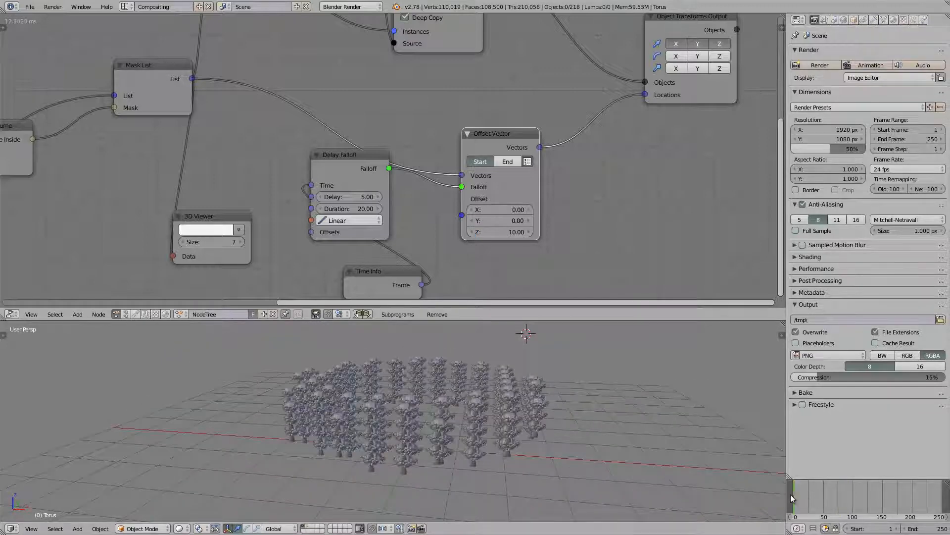
pyautogui.hotkey('alt', 'a')
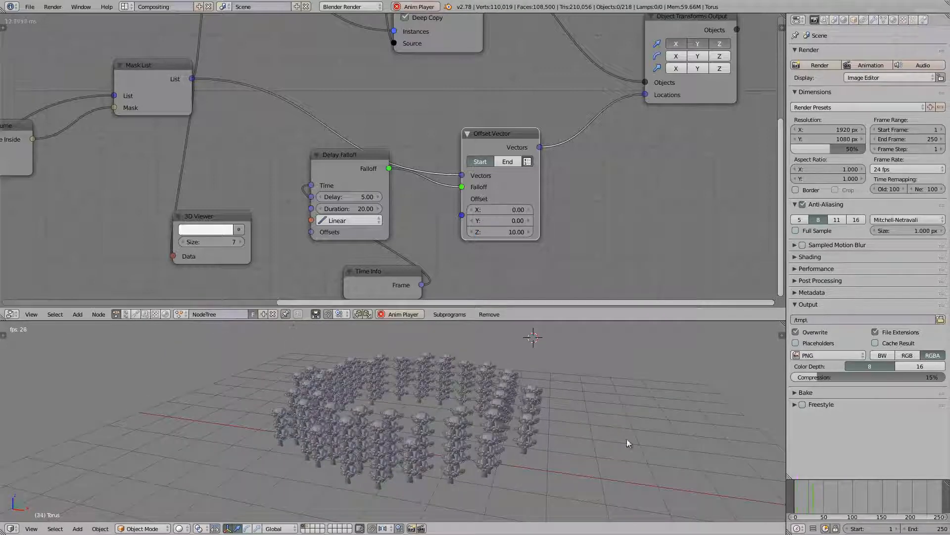
pyautogui.moveTo(626, 439); pyautogui.dragTo(677, 424, button='middle')
pyautogui.press('Escape')
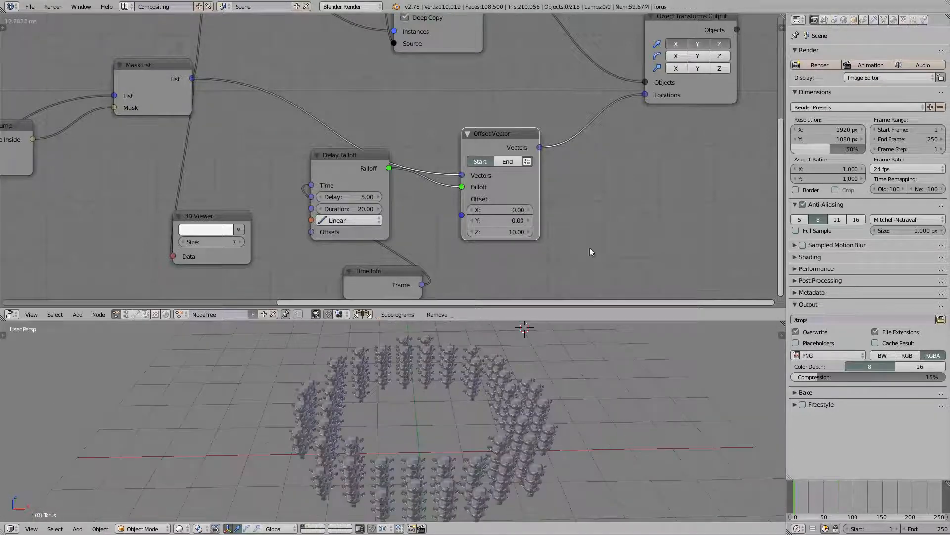
# Switch the Offset Vector node's mode from Start to End.
pyautogui.scroll(2, 500, 148)
pyautogui.click(509, 163)
pyautogui.moveTo(565, 365); pyautogui.dragTo(783, 501, button='middle')
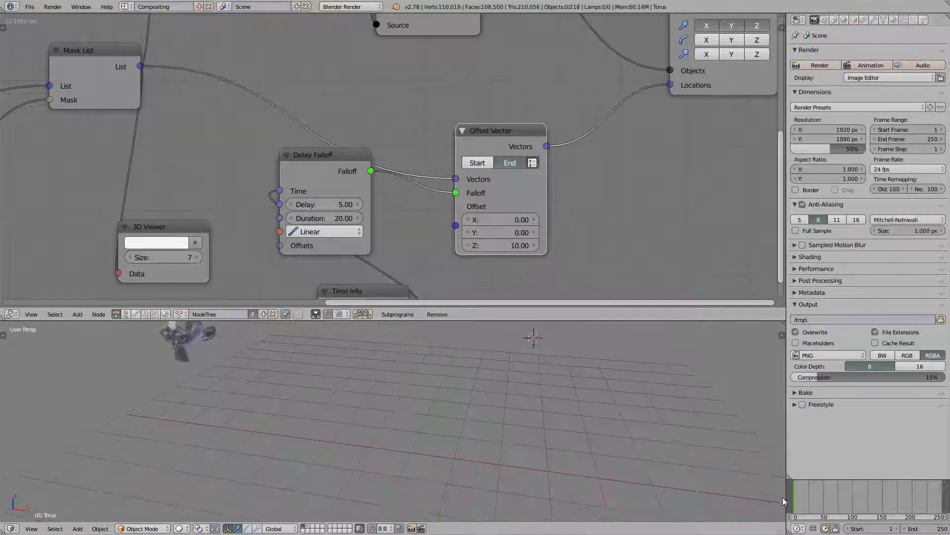
# Play the animation in the maximized 3D viewport to watch the Suzannes drop into place, and return to the split layout.
pyautogui.scroll(-1, 521, 436)
pyautogui.moveTo(522, 435); pyautogui.dragTo(498, 391, button='middle')
pyautogui.hotkey('alt', 'a')
pyautogui.scroll(-3, 484, 419)
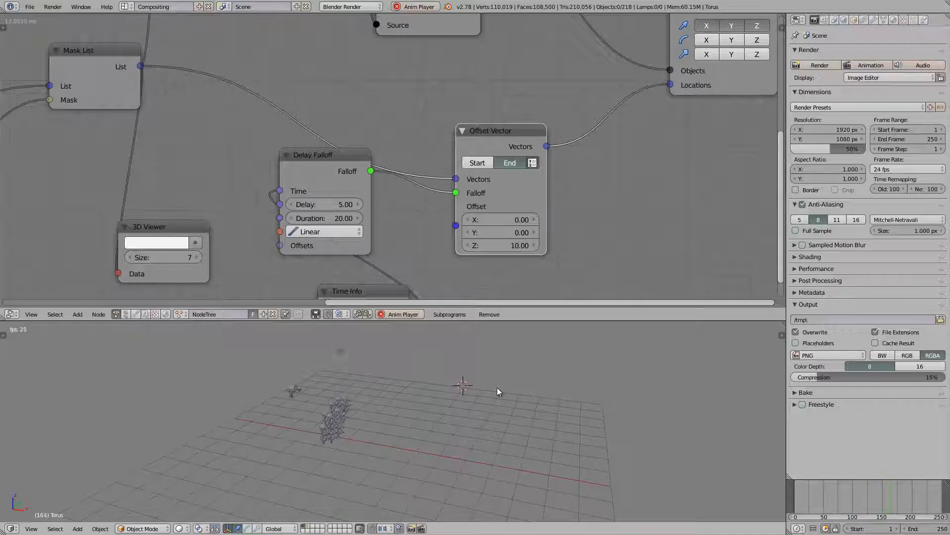
pyautogui.hotkey('ctrl', 'Up')
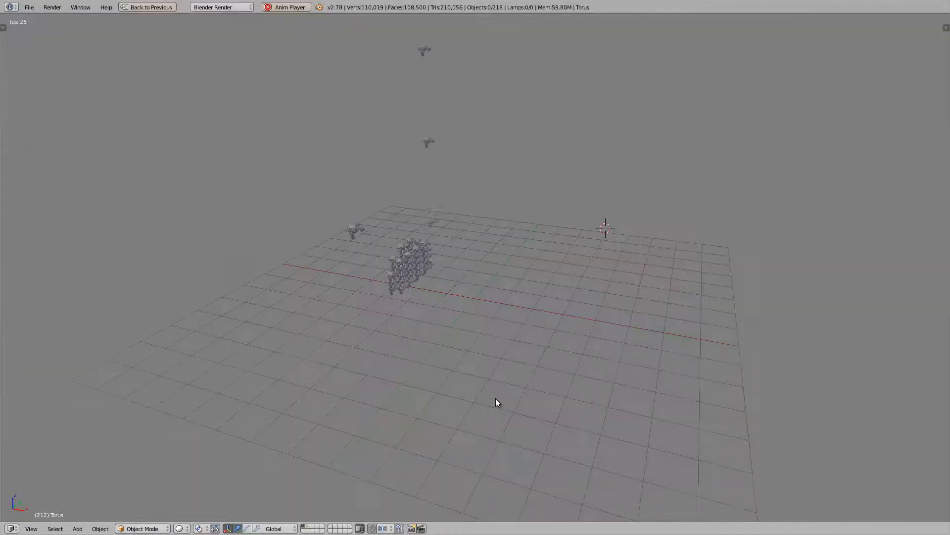
pyautogui.moveTo(522, 356); pyautogui.dragTo(592, 268, button='middle')
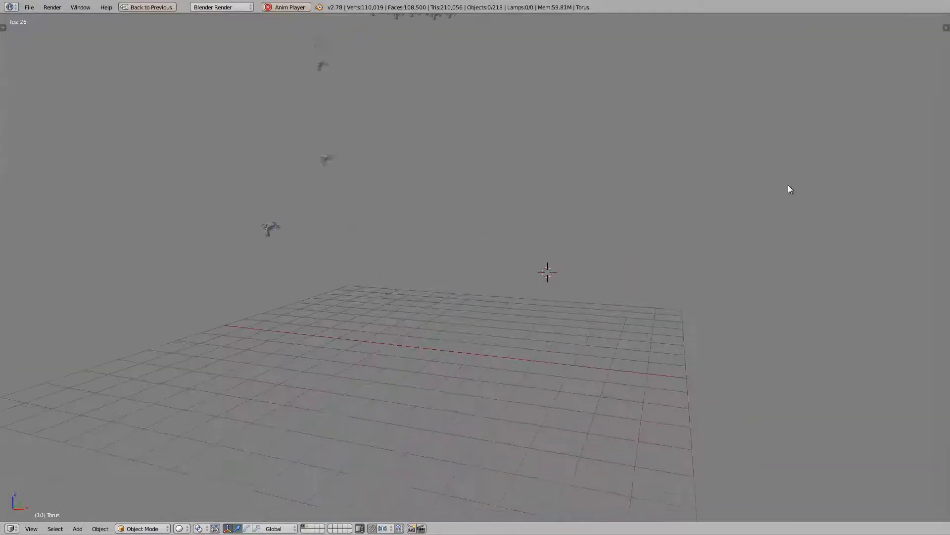
pyautogui.click(149, 7)
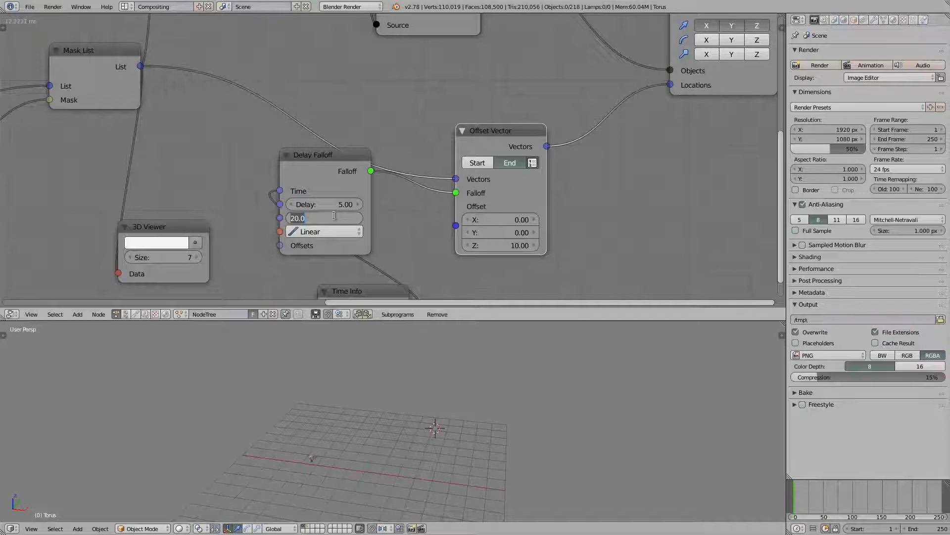
# Set the Delay Falloff's delay to 3 and duration to 5, and extend the scene's end frame to 1000.
pyautogui.moveTo(330, 208)
pyautogui.mouseDown()
pyautogui.moveTo(316, 208)
pyautogui.moveTo(333, 207)
pyautogui.mouseUp()
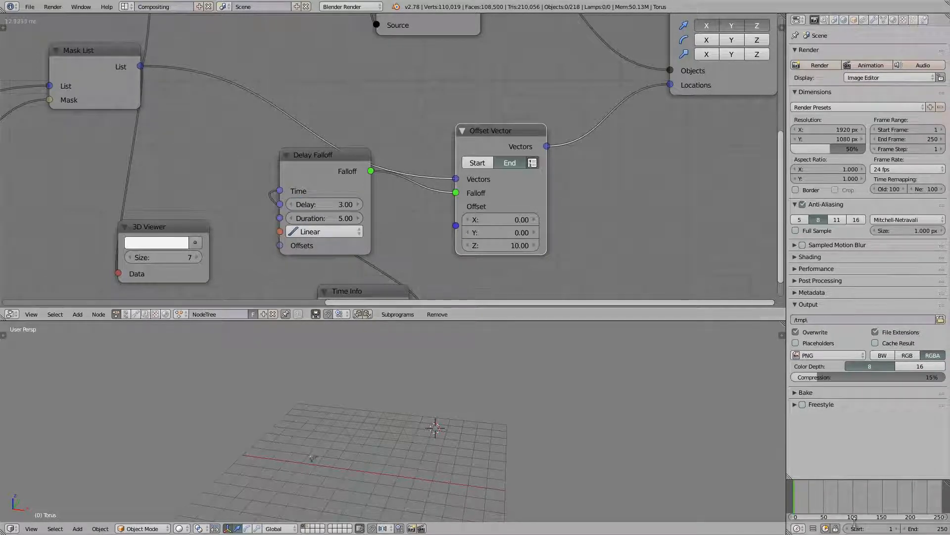
pyautogui.scroll(-2, 862, 529)
pyautogui.click(886, 528)
pyautogui.write('10')
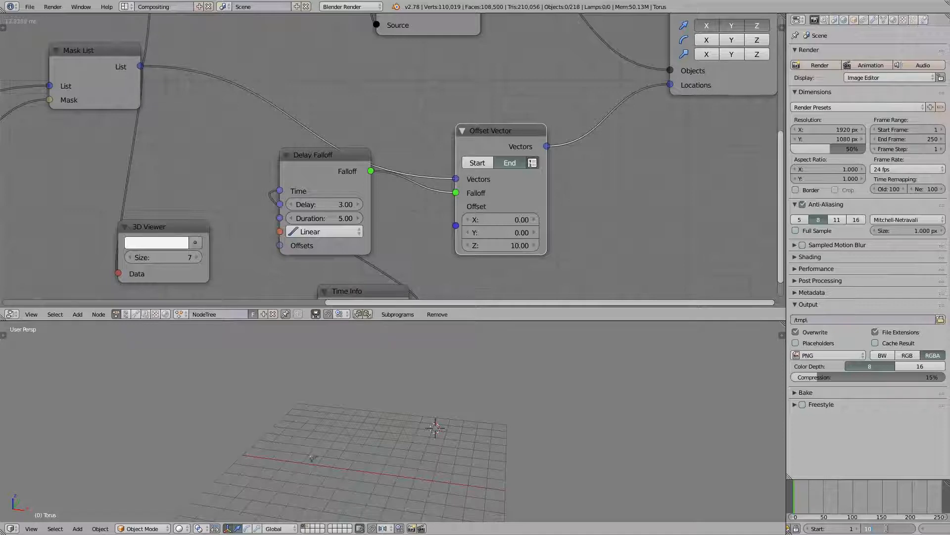
pyautogui.write('00')
pyautogui.press('Return')
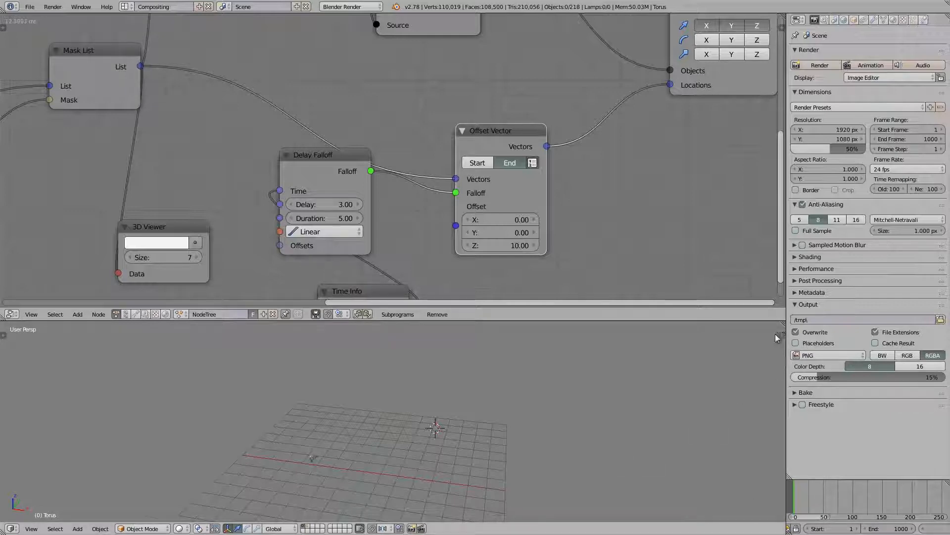
# Enable Only Render and World Background in the 3D viewport's display settings.
pyautogui.press('n')
pyautogui.scroll(-8, 740, 419)
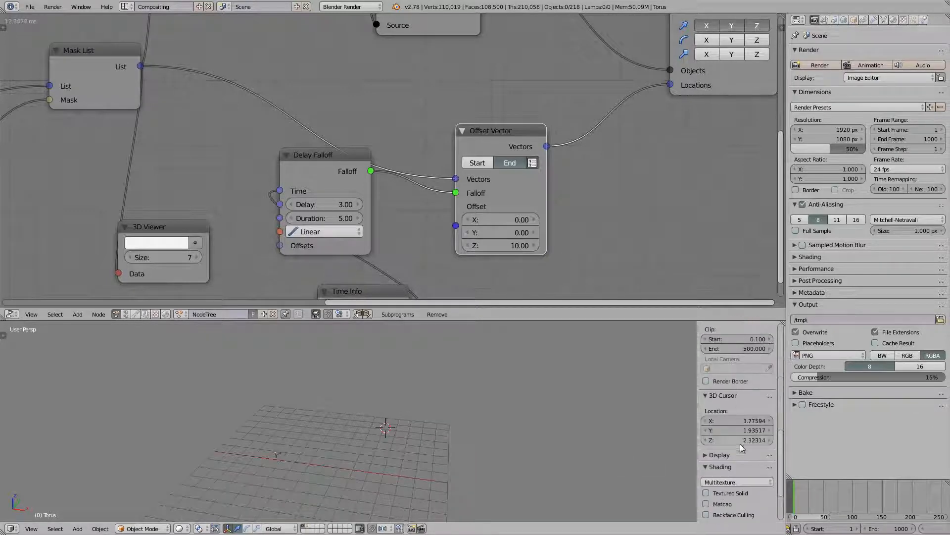
pyautogui.scroll(-2, 741, 444)
pyautogui.click(727, 424)
pyautogui.scroll(-3, 726, 417)
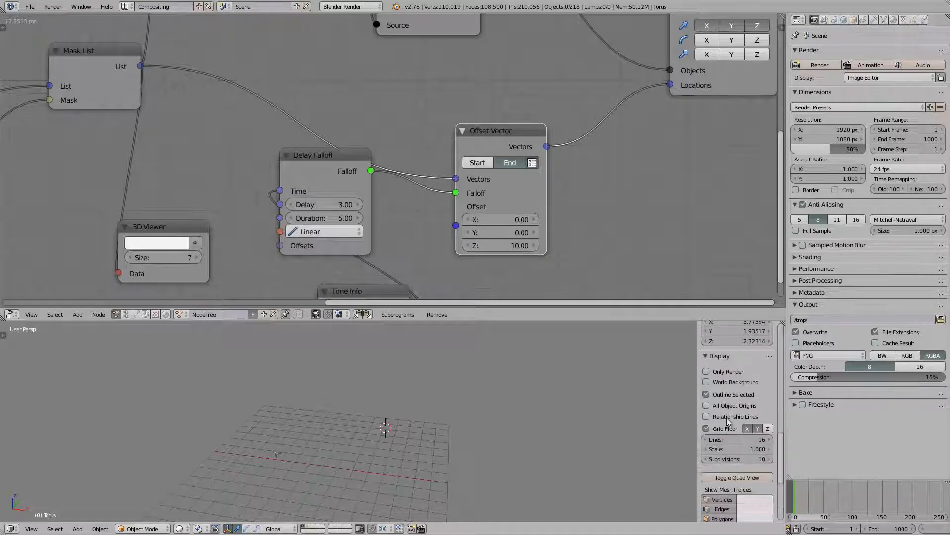
pyautogui.click(727, 372)
pyautogui.click(726, 381)
# Enable Matcap shading in the 3D viewport and choose the multicoloured blue-pink normal matcap.
pyautogui.scroll(-6, 728, 396)
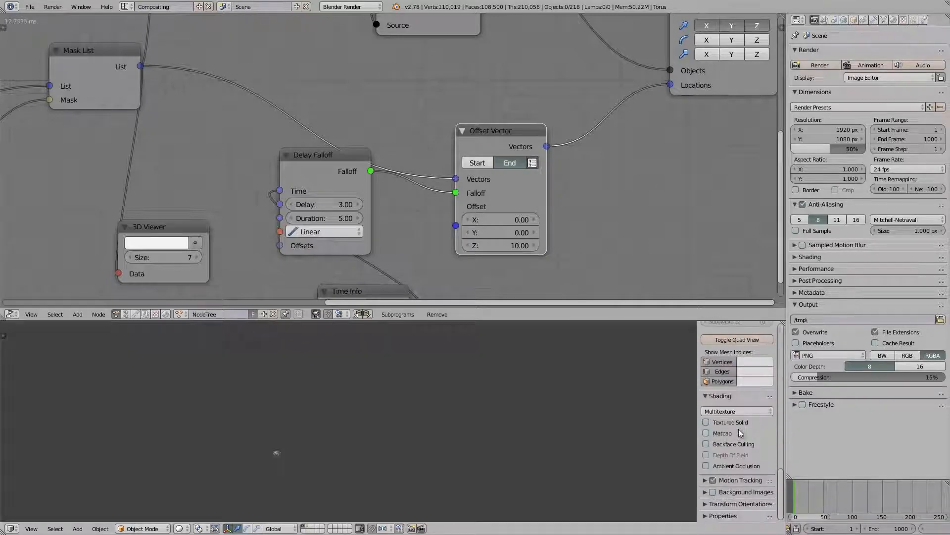
pyautogui.click(725, 433)
pyautogui.click(738, 453)
pyautogui.click(542, 396)
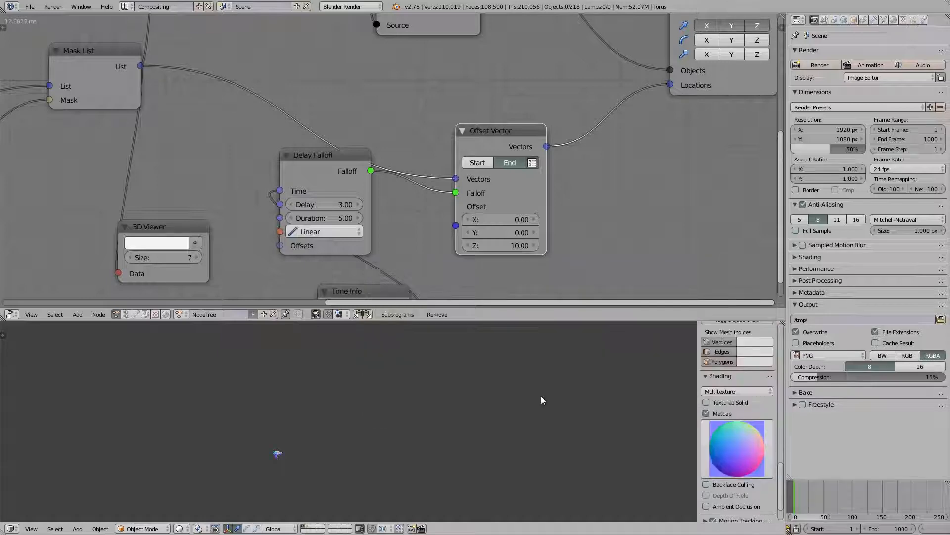
# Play the animation in the maximized 3D viewport with the matcap shading, and return to the split layout.
pyautogui.hotkey('alt', 'a')
pyautogui.hotkey('ctrl', 'Up')
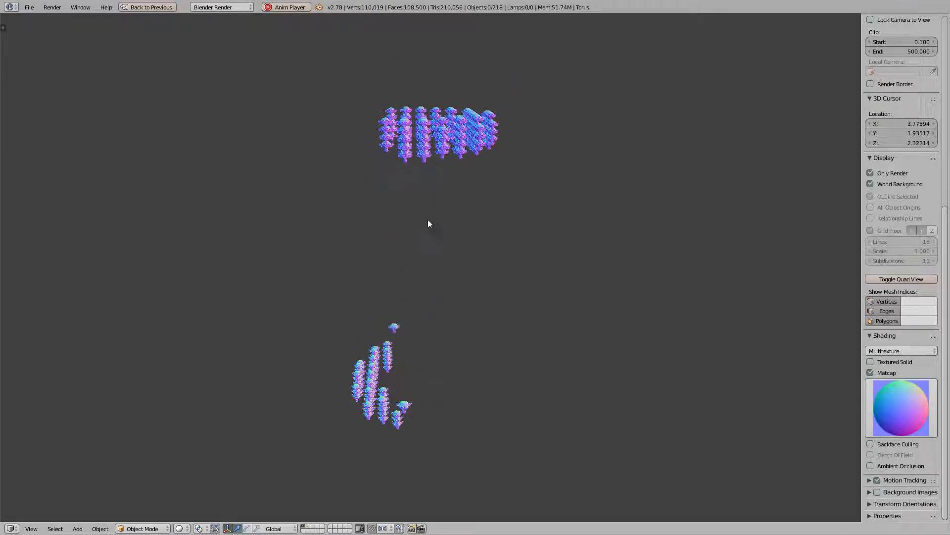
pyautogui.click(143, 8)
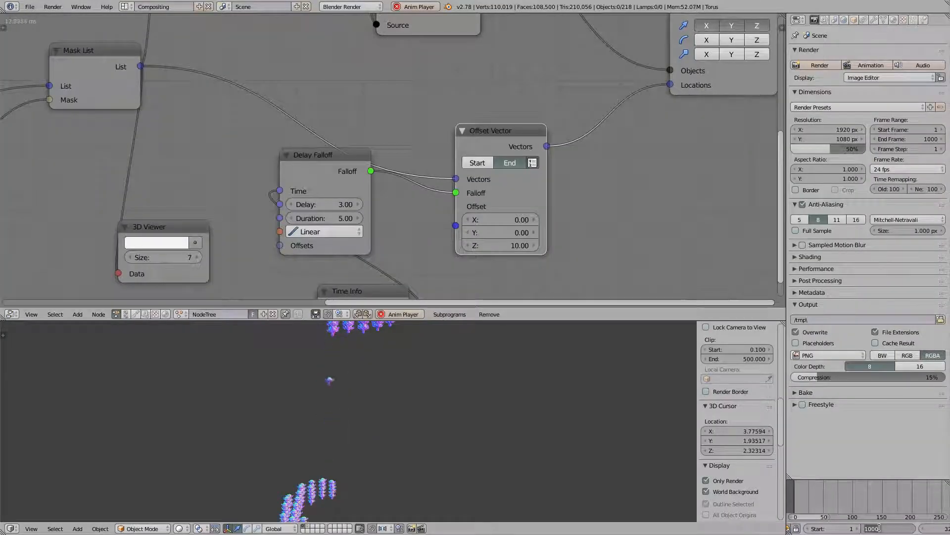
# Set the scene's end frame to 5000 and the Delay Falloff's interpolation to Back.
pyautogui.press('Return')
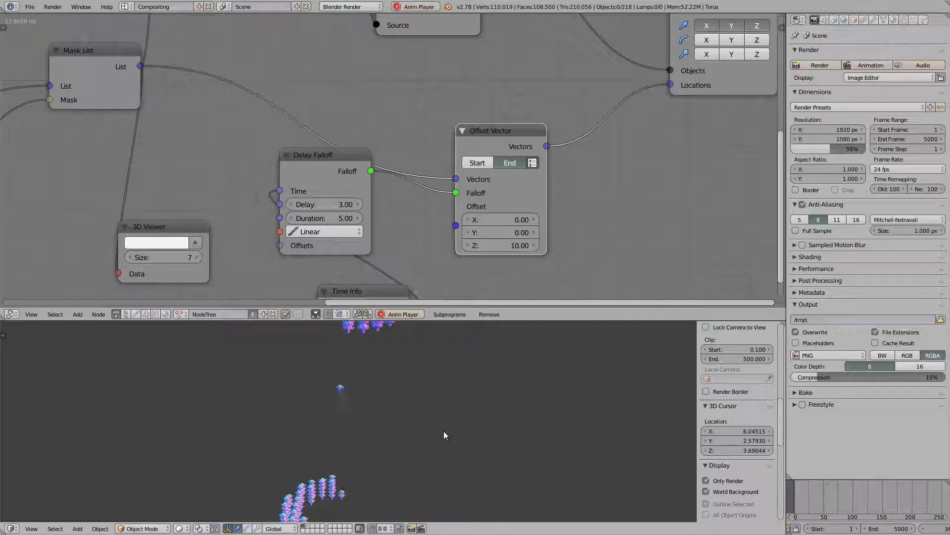
pyautogui.click(342, 232)
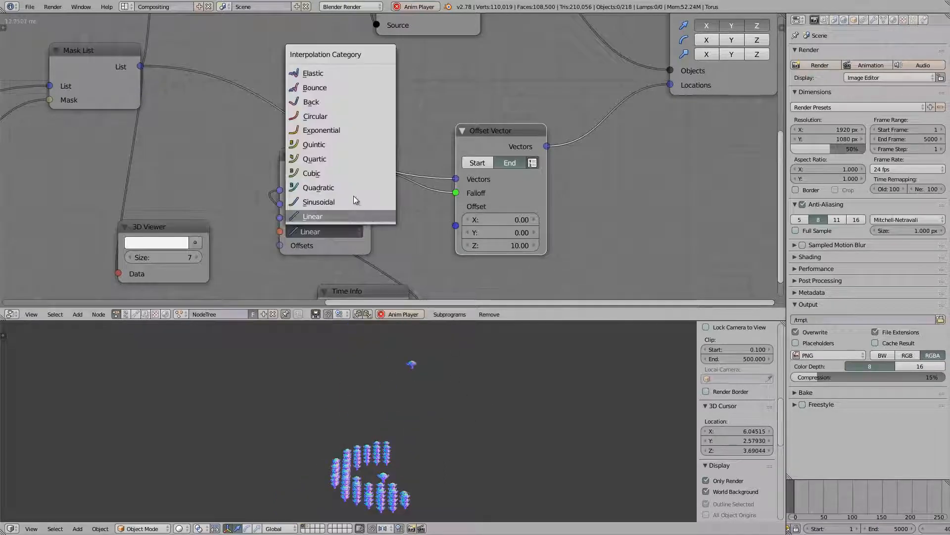
pyautogui.click(358, 102)
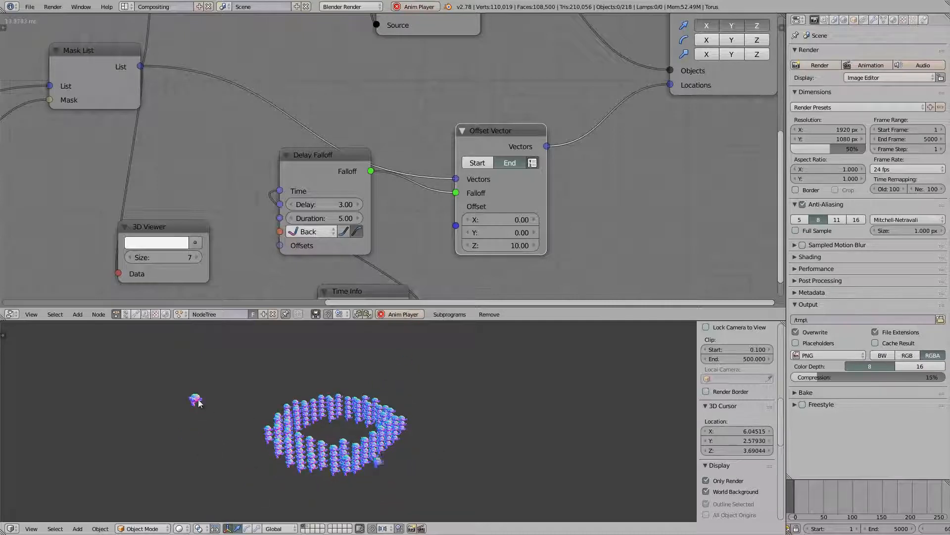
# Select the source Suzanne object beside the ring of instances and scale it up.
pyautogui.rightClick(253, 442)
pyautogui.press('s')
pyautogui.click(304, 476)
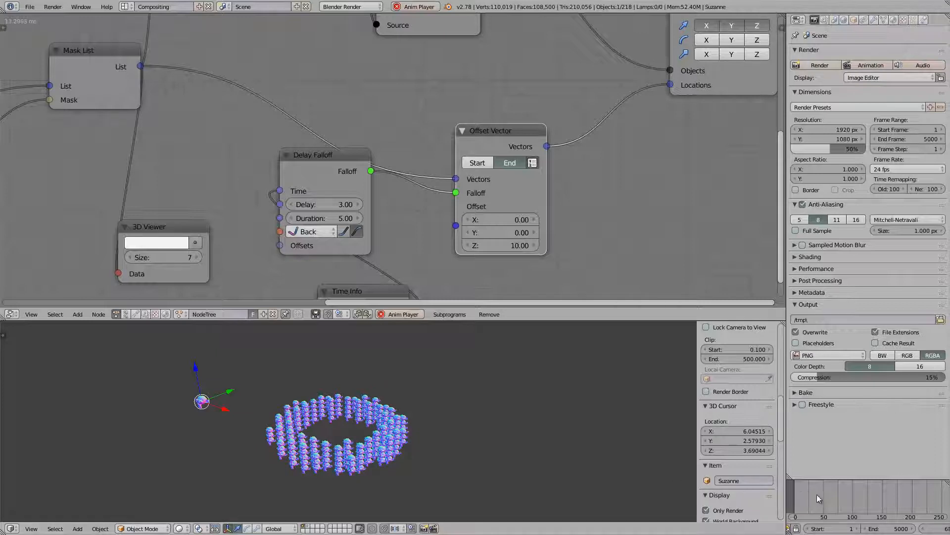
# Restart playback near the first frame and move the Offset Vector node slightly up and away from the Delay Falloff node.
pyautogui.click(798, 495)
pyautogui.scroll(2, 436, 443)
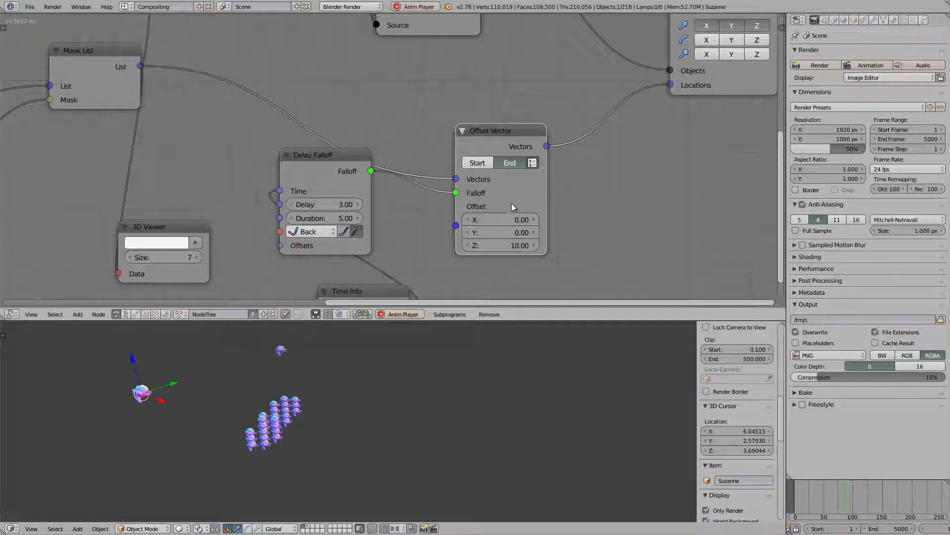
pyautogui.moveTo(533, 134); pyautogui.dragTo(559, 118)
pyautogui.moveTo(659, 116); pyautogui.dragTo(547, 170, button='middle')
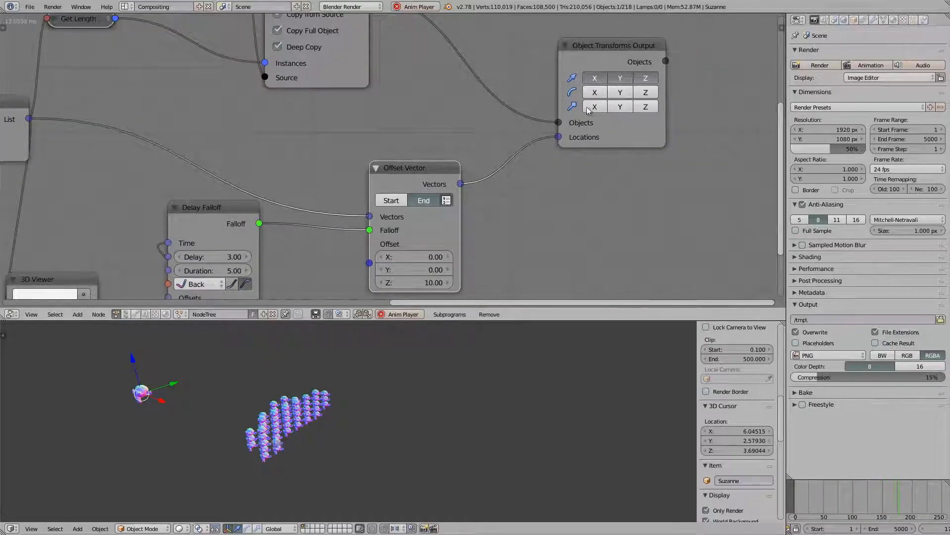
pyautogui.moveTo(583, 226); pyautogui.dragTo(608, 194, button='middle')
# Watch the Suzannes stack up into the full ring in the maximized 3D viewport, and return to the split layout.
pyautogui.moveTo(480, 361); pyautogui.dragTo(468, 370, button='middle')
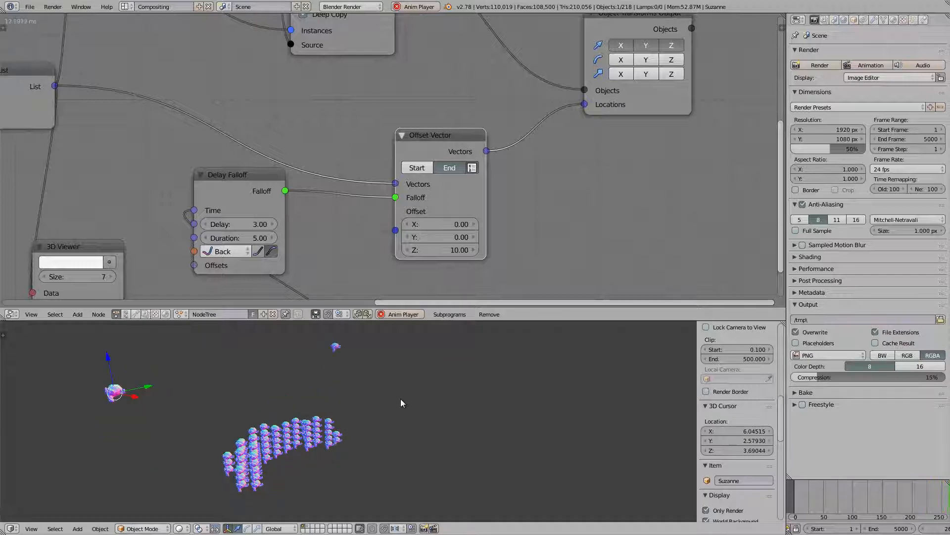
pyautogui.hotkey('ctrl', 'Up')
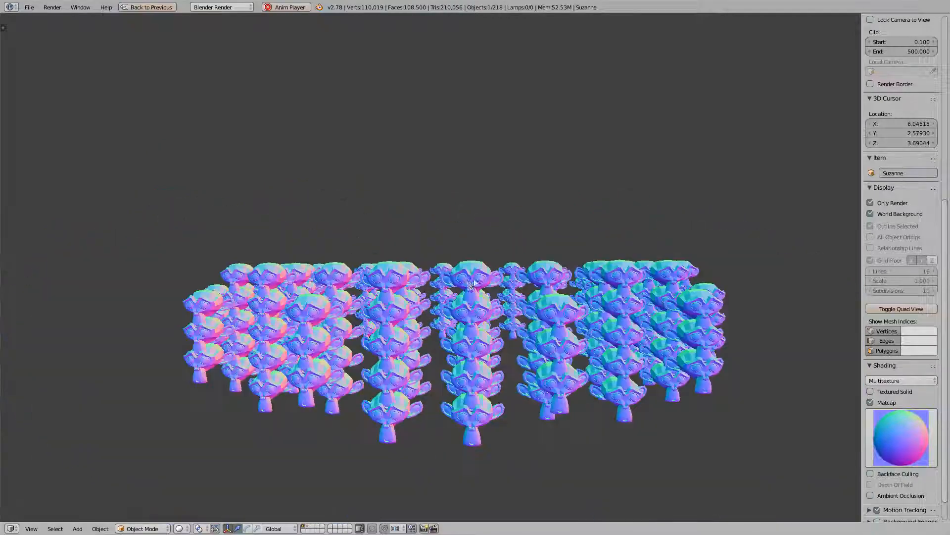
pyautogui.click(150, 7)
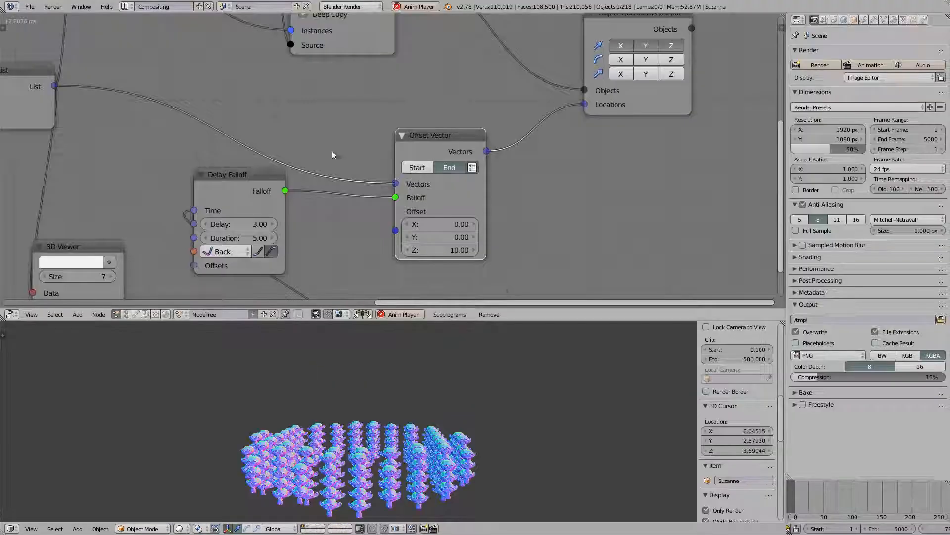
# Restart the playback from the beginning and make the 3D viewport slightly taller than before.
pyautogui.click(794, 497)
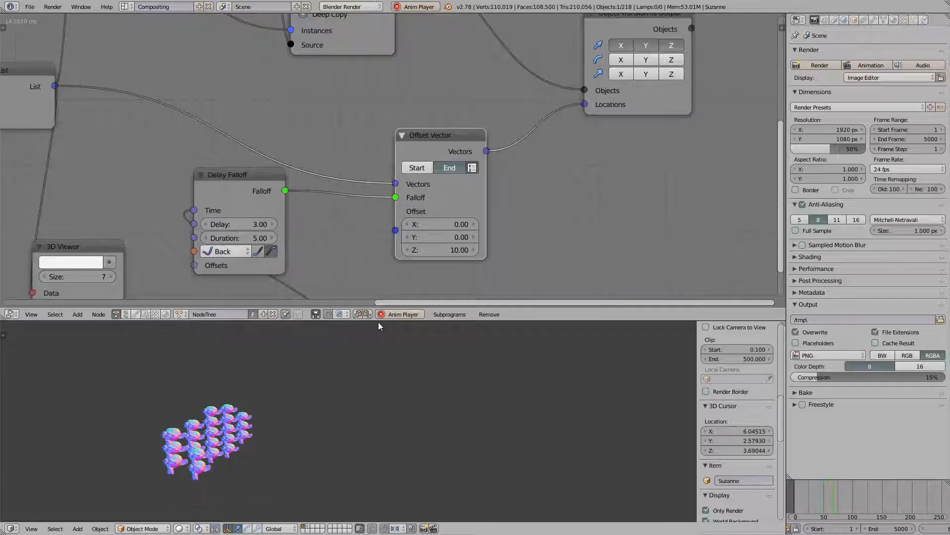
pyautogui.moveTo(378, 321); pyautogui.dragTo(378, 181)
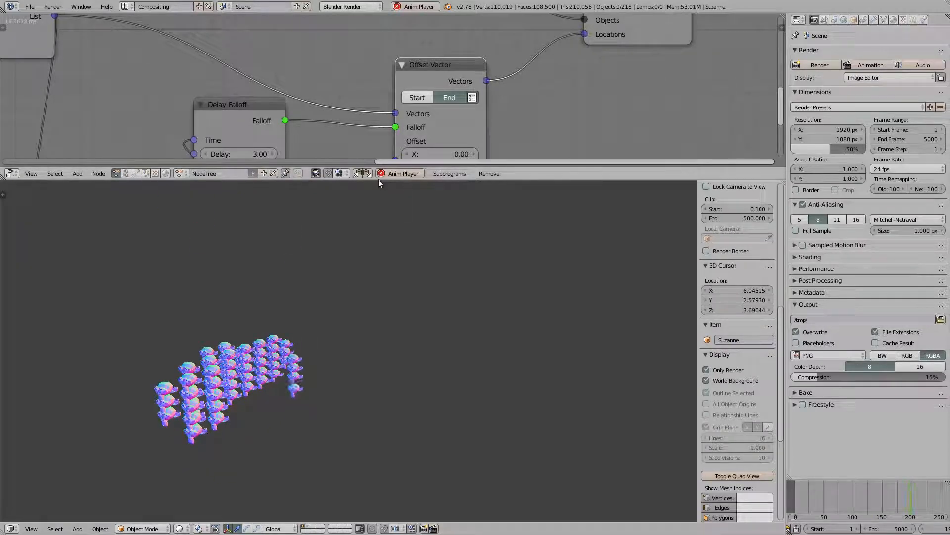
pyautogui.moveTo(378, 179); pyautogui.dragTo(366, 296)
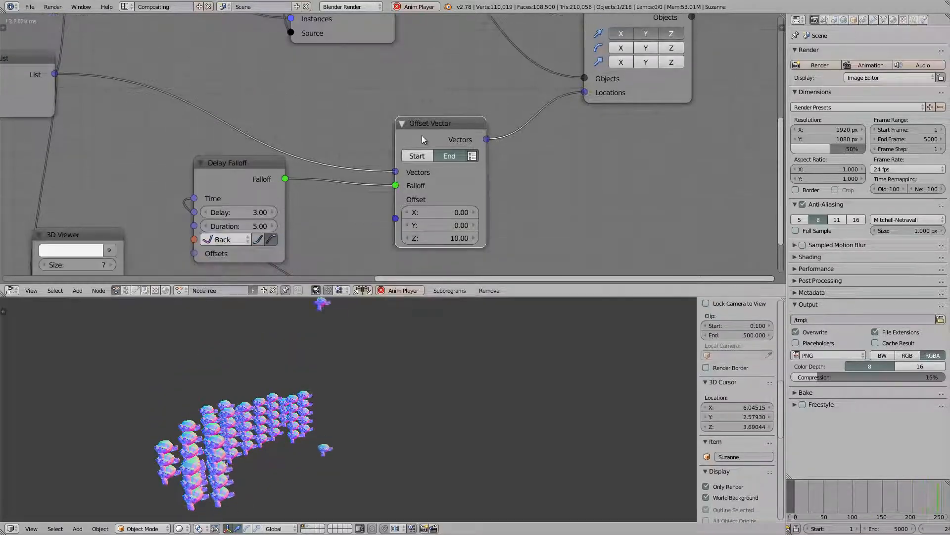
# Add a Wiggle Falloff node to the tree and place it just below the Offset Vector node.
pyautogui.hotkey('shift', 'a')
pyautogui.click(566, 140)
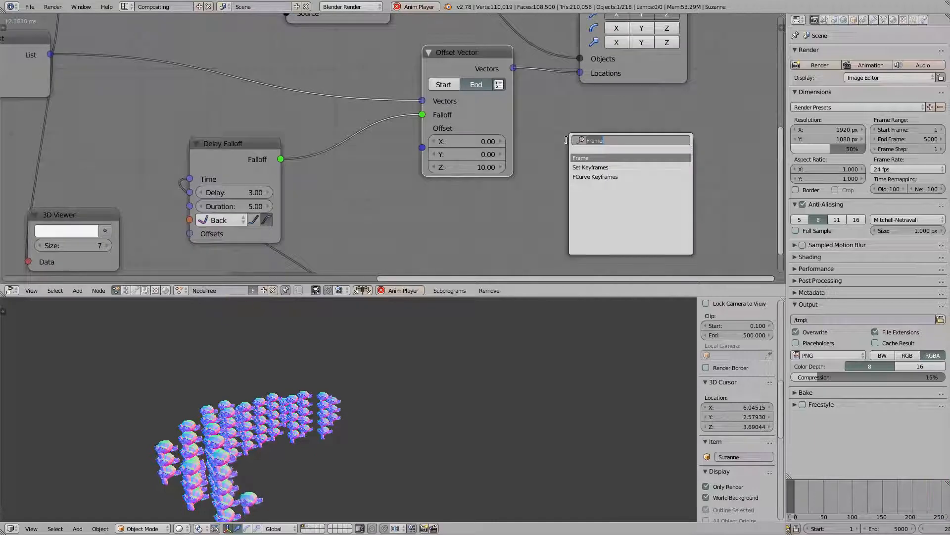
pyautogui.write('wigg')
pyautogui.press('Down')
pyautogui.press('Down')
pyautogui.press('Down')
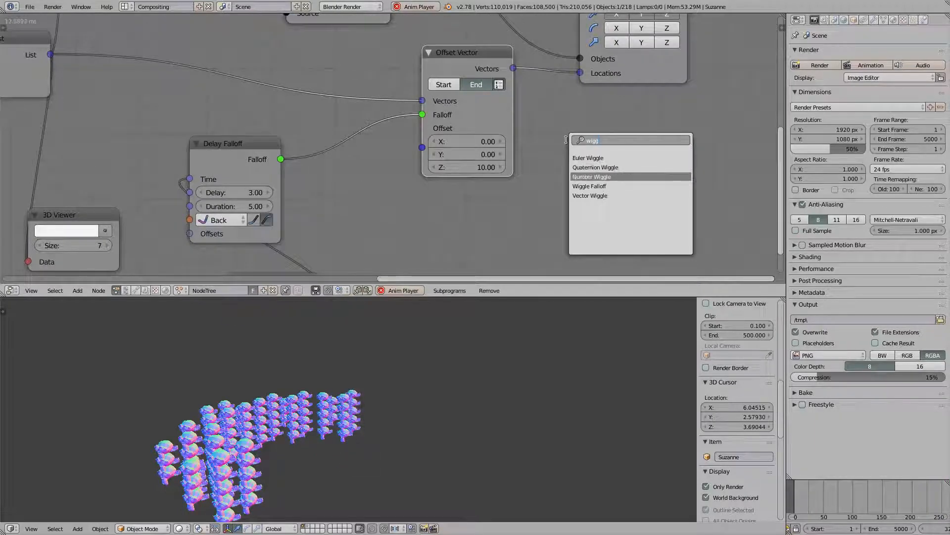
pyautogui.press('Return')
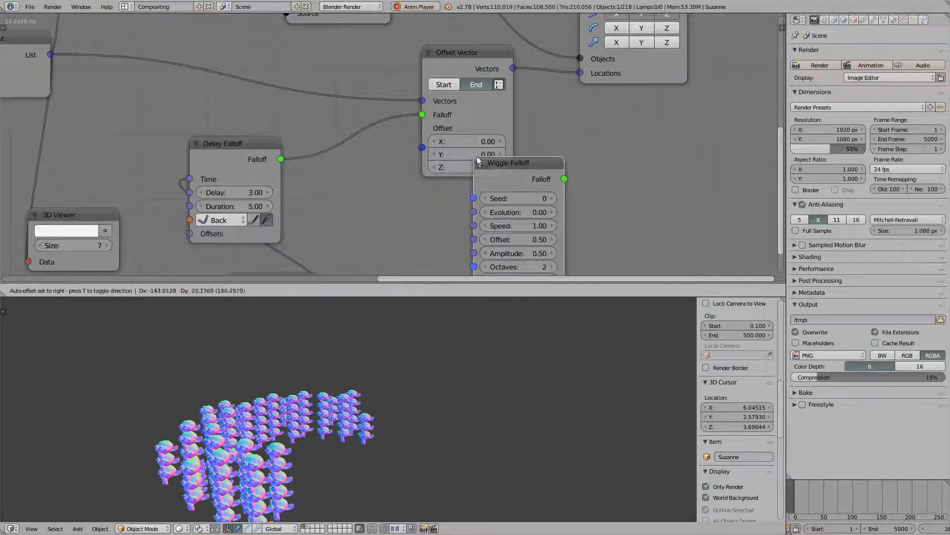
pyautogui.click(476, 158)
# Connect the Wiggle Falloff output to the Offset Vector's Falloff input, and the Time Info Frame output to Evolution.
pyautogui.scroll(-1, 495, 164)
pyautogui.moveTo(554, 174); pyautogui.dragTo(420, 115)
pyautogui.keyDown('shift'); pyautogui.scroll(-1, 328, 251); pyautogui.keyUp('shift')
pyautogui.moveTo(327, 251); pyautogui.dragTo(471, 182)
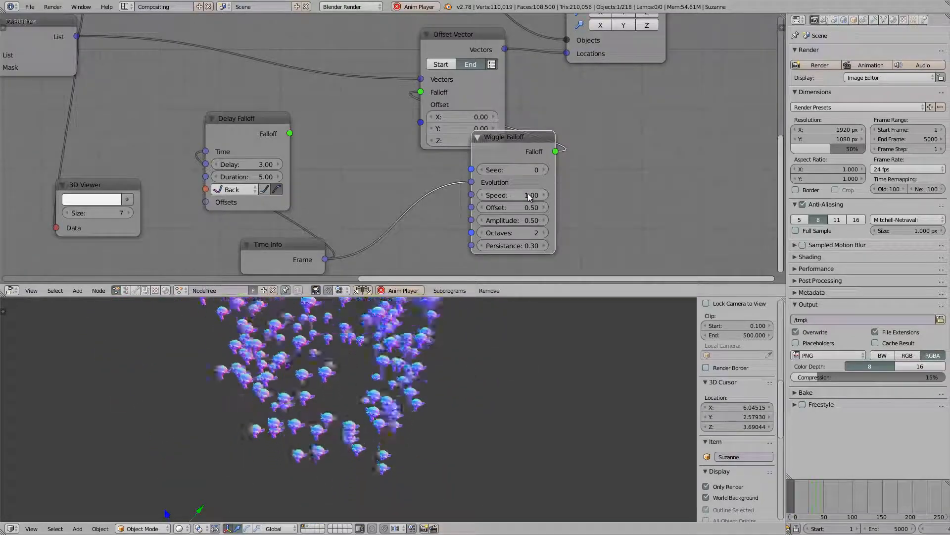
# Set the Wiggle Falloff's Speed to 0.85, Amplitude to 0.95 and Seed to 9, and watch the motion in the maximized 3D viewport.
pyautogui.moveTo(528, 194); pyautogui.dragTo(532, 219)
pyautogui.moveTo(519, 169); pyautogui.dragTo(527, 167)
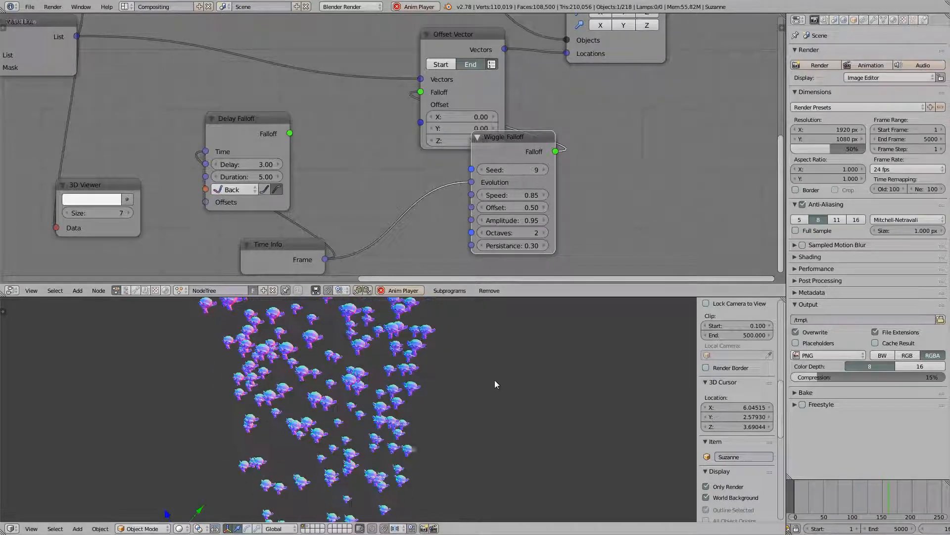
pyautogui.moveTo(495, 381)
pyautogui.mouseDown(button='middle')
pyautogui.moveTo(522, 355)
pyautogui.moveTo(504, 365)
pyautogui.moveTo(429, 364)
pyautogui.moveTo(480, 387)
pyautogui.mouseUp(button='middle')
pyautogui.hotkey('ctrl', 'Up')
pyautogui.scroll(3, 480, 387)
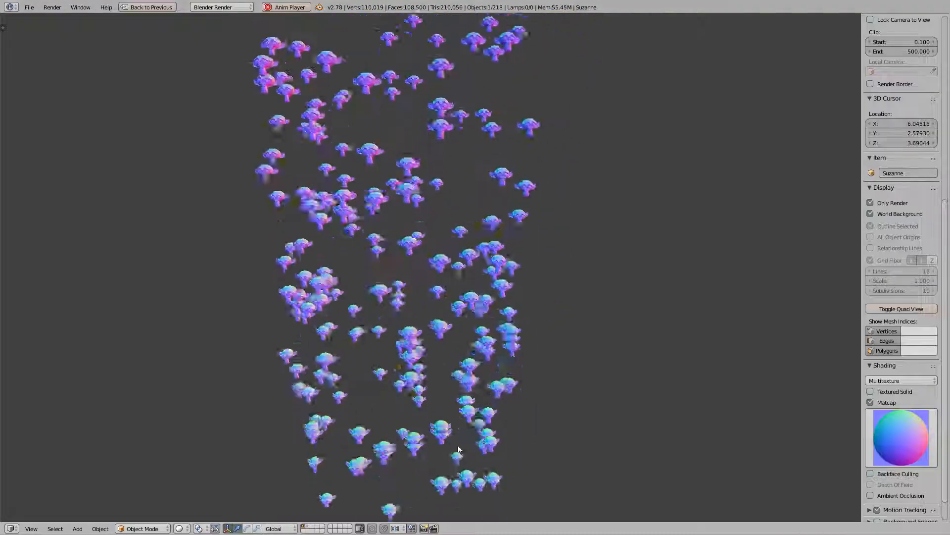
pyautogui.hotkey('alt', 'a')
# Select the source Suzanne beside the instances, move it to the second layer, and return to the split layout.
pyautogui.moveTo(463, 388); pyautogui.dragTo(398, 359, button='middle')
pyautogui.scroll(-2, 397, 359)
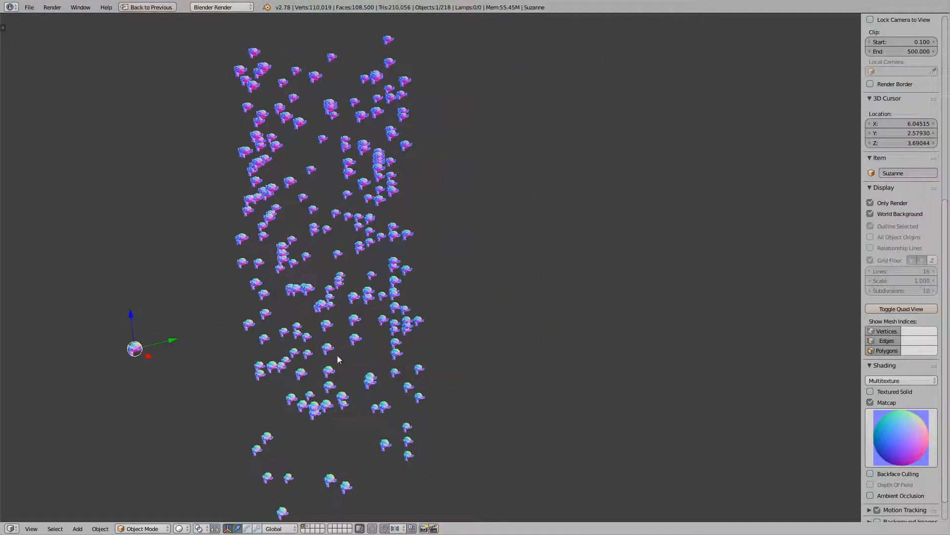
pyautogui.press('s')
pyautogui.click(156, 347)
pyautogui.press('b')
pyautogui.moveTo(93, 322); pyautogui.dragTo(139, 376)
pyautogui.press('m')
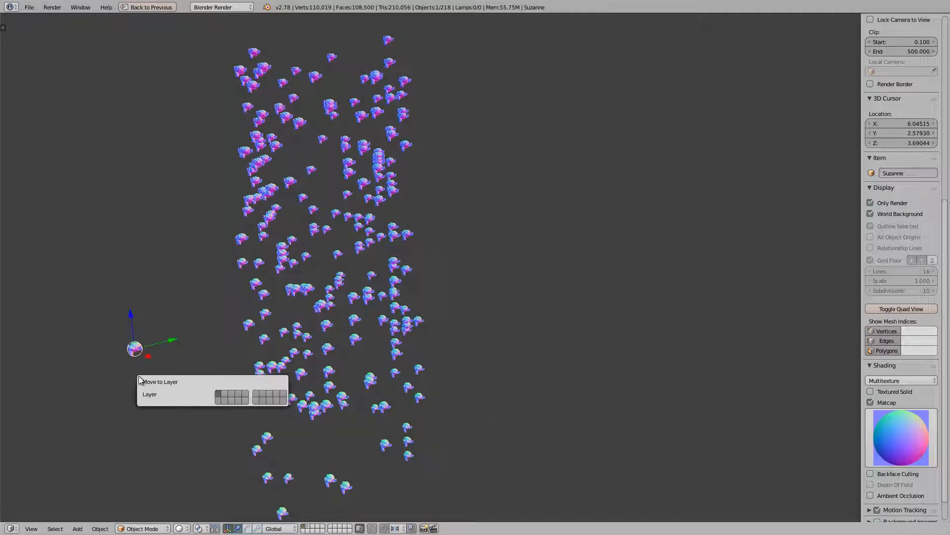
pyautogui.press('2')
pyautogui.click(149, 288)
pyautogui.moveTo(150, 288); pyautogui.dragTo(282, 270, button='middle')
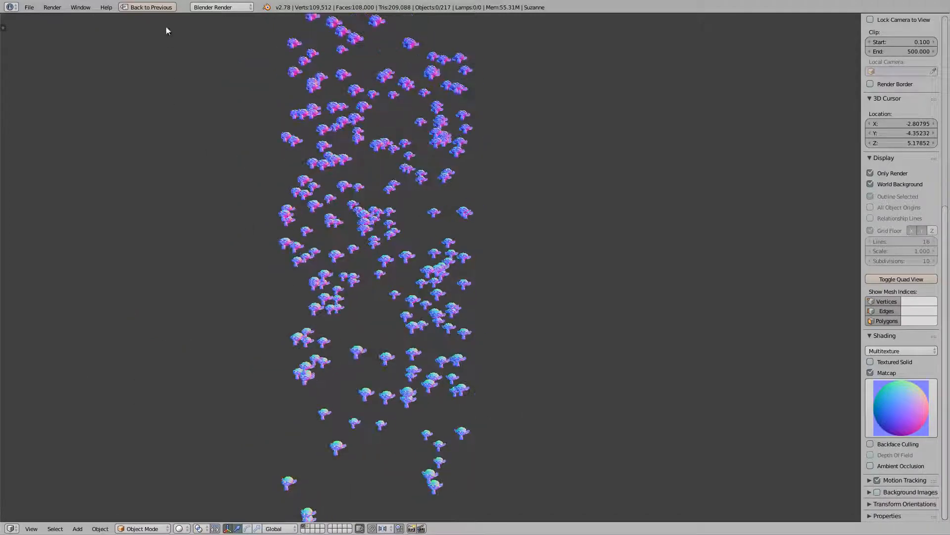
pyautogui.click(148, 7)
# Move the Distribute Matrices node and its connected 3D Viewer farther up and left in the node tree.
pyautogui.moveTo(266, 121); pyautogui.dragTo(550, 182, button='middle')
pyautogui.scroll(1, 324, 327)
pyautogui.moveTo(282, 183); pyautogui.dragTo(311, 213, button='middle')
pyautogui.scroll(3, 248, 178)
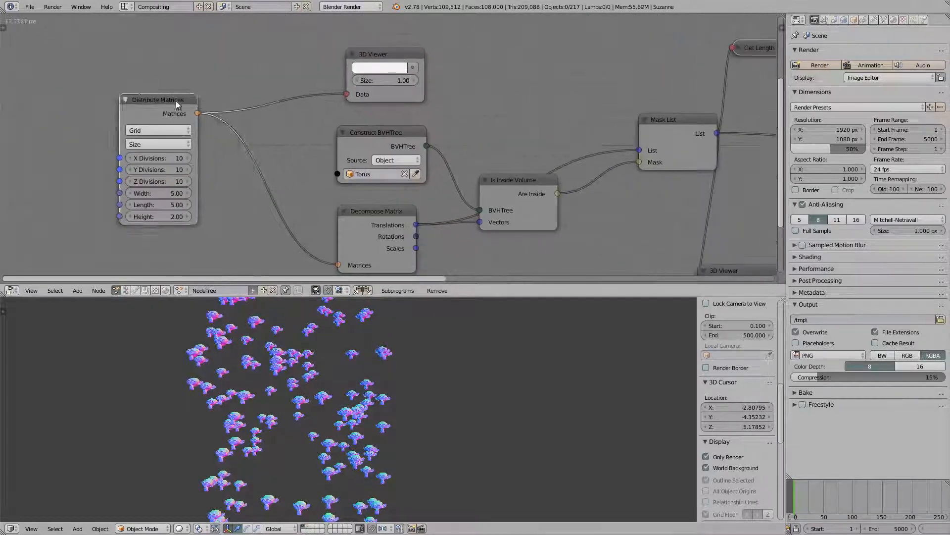
pyautogui.moveTo(176, 108); pyautogui.dragTo(161, 96)
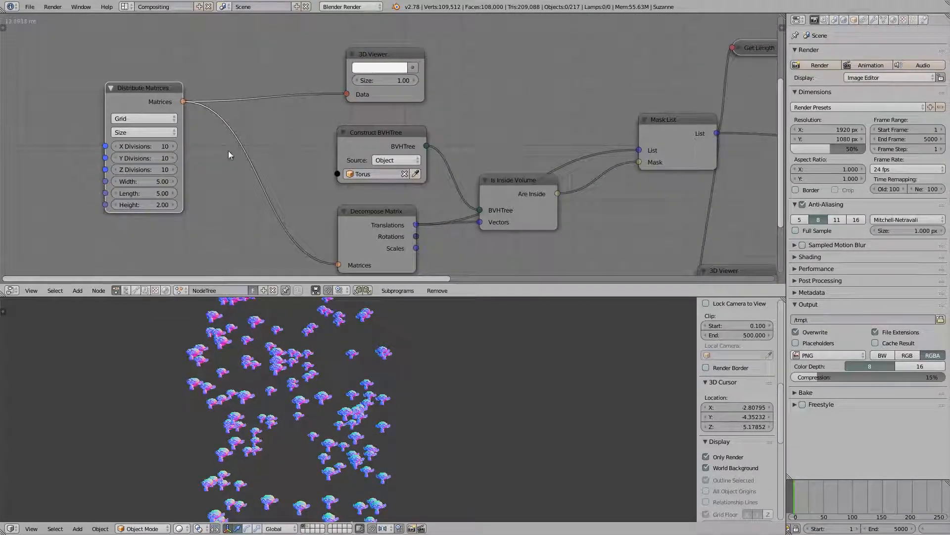
pyautogui.press('g')
pyautogui.click(246, 111)
pyautogui.moveTo(342, 106); pyautogui.dragTo(260, 107, button='middle')
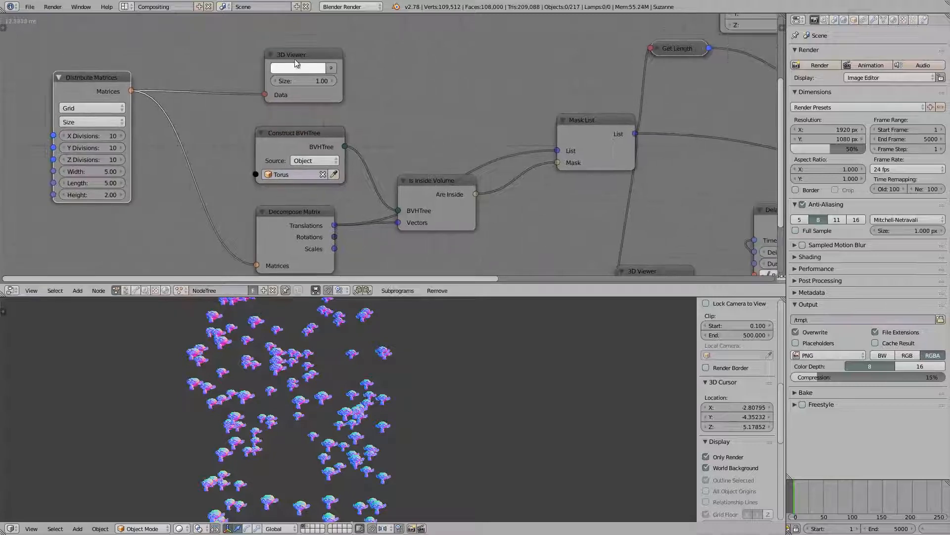
pyautogui.moveTo(277, 53); pyautogui.dragTo(219, 43)
pyautogui.moveTo(301, 121); pyautogui.dragTo(245, 94, button='middle')
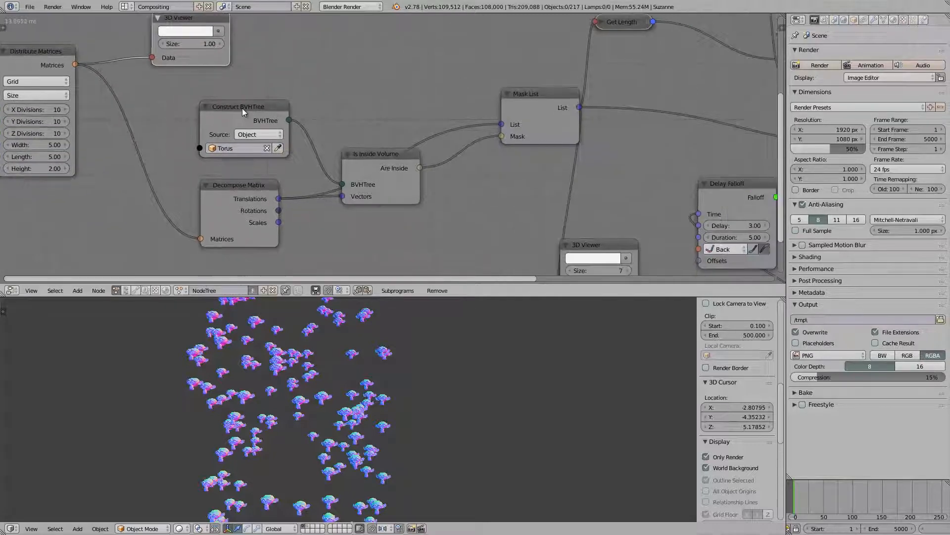
# Spread out the Construct BVHTree and Decompose Matrix nodes, and align Is Inside Volume beside Construct BVHTree.
pyautogui.moveTo(242, 110); pyautogui.dragTo(224, 104)
pyautogui.moveTo(237, 184); pyautogui.dragTo(265, 182)
pyautogui.moveTo(375, 155); pyautogui.dragTo(356, 100)
pyautogui.scroll(3, 348, 103)
pyautogui.moveTo(340, 93); pyautogui.dragTo(321, 93, button='middle')
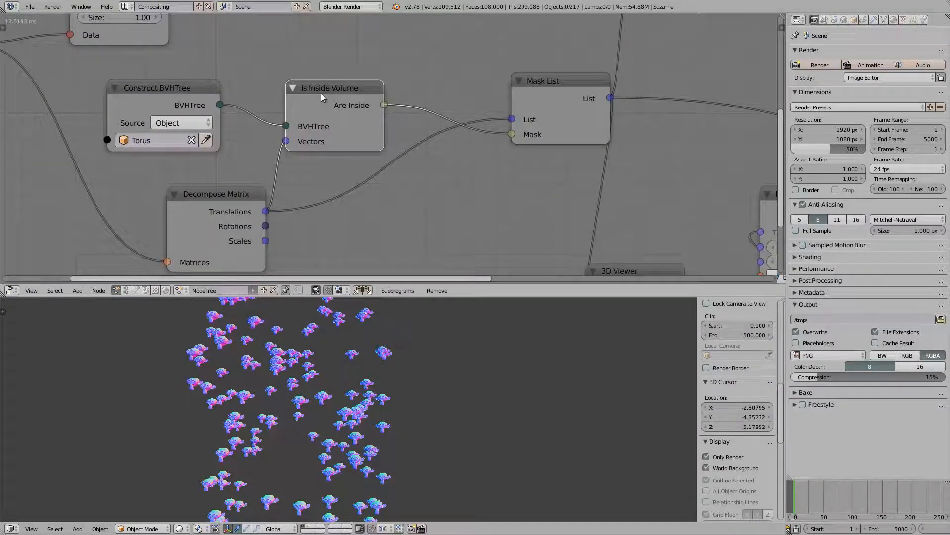
# Move the Mask List node closer to the Is Inside Volume node, slightly lower than before.
pyautogui.scroll(-2, 438, 162)
pyautogui.moveTo(481, 138); pyautogui.dragTo(268, 198, button='middle')
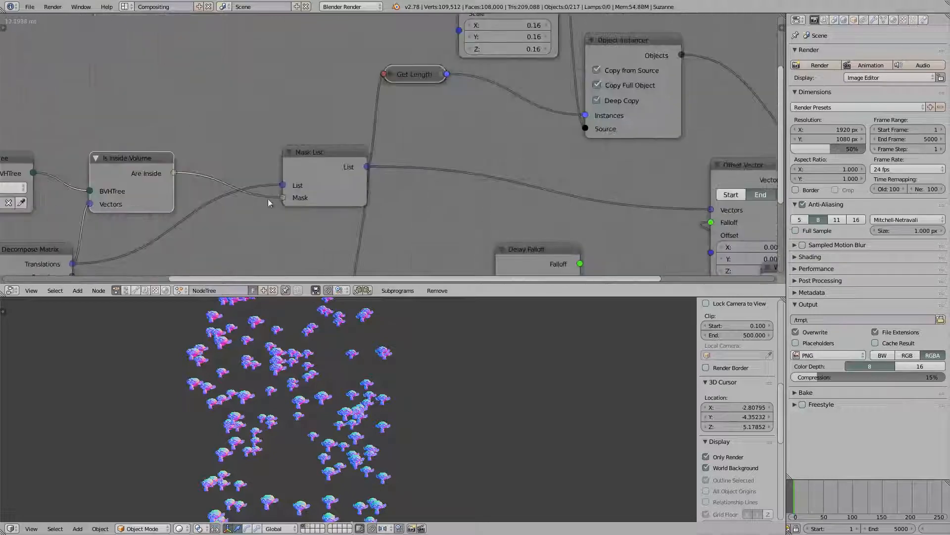
pyautogui.click(296, 156)
pyautogui.moveTo(300, 153); pyautogui.dragTo(247, 170)
pyautogui.scroll(-2, 297, 173)
pyautogui.moveTo(317, 184); pyautogui.dragTo(197, 170, button='middle')
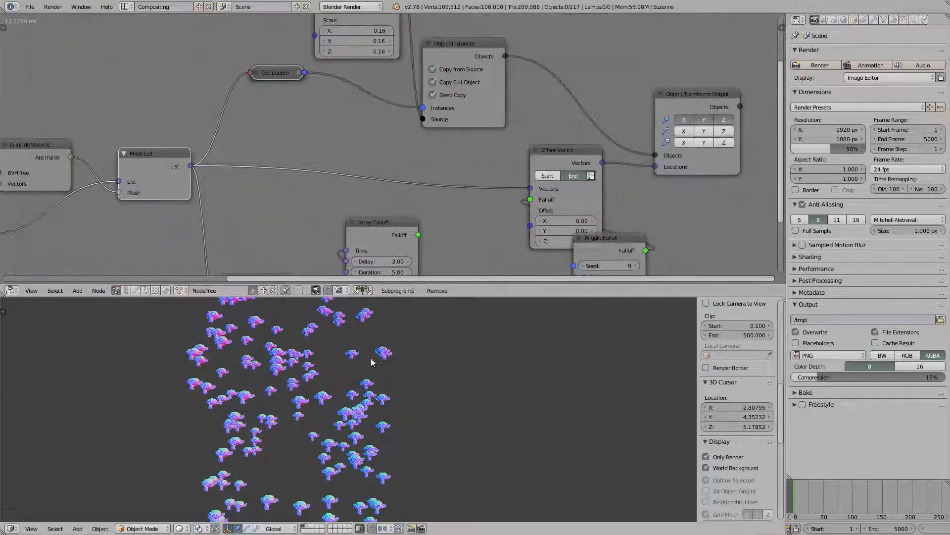
# Shift the Offset Vector and Object Transforms Output nodes slightly up and left, and the Object Instancer up and right.
pyautogui.scroll(-1, 565, 154)
pyautogui.moveTo(564, 154); pyautogui.dragTo(445, 162, button='middle')
pyautogui.moveTo(445, 162); pyautogui.dragTo(430, 151)
pyautogui.moveTo(432, 168); pyautogui.dragTo(356, 190, button='middle')
pyautogui.moveTo(490, 127); pyautogui.dragTo(477, 96)
pyautogui.moveTo(391, 87); pyautogui.dragTo(424, 106, button='middle')
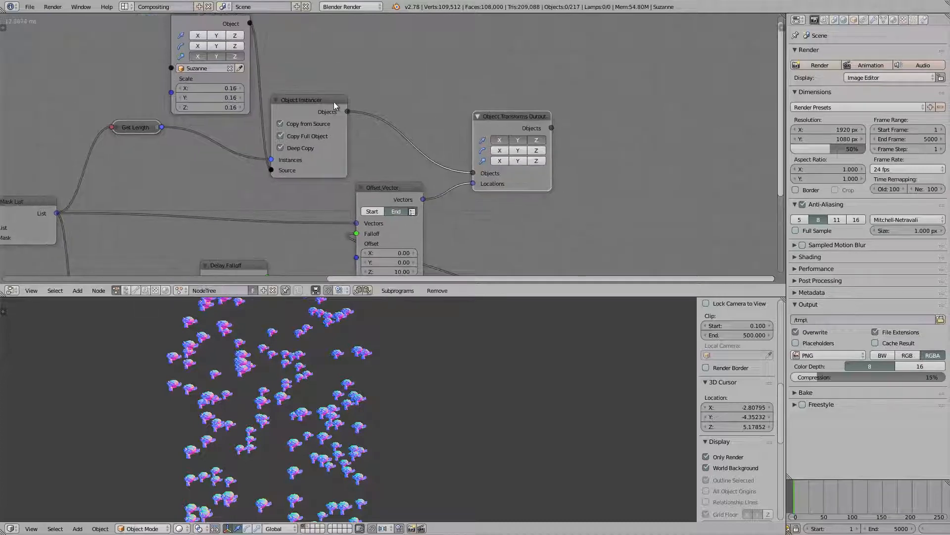
pyautogui.moveTo(334, 102); pyautogui.dragTo(366, 74)
# Lower the Wiggle Falloff's Amplitude to 0.08, and play the animation briefly to check the wiggling ring.
pyautogui.moveTo(317, 365); pyautogui.dragTo(354, 360, button='middle')
pyautogui.scroll(-3, 347, 399)
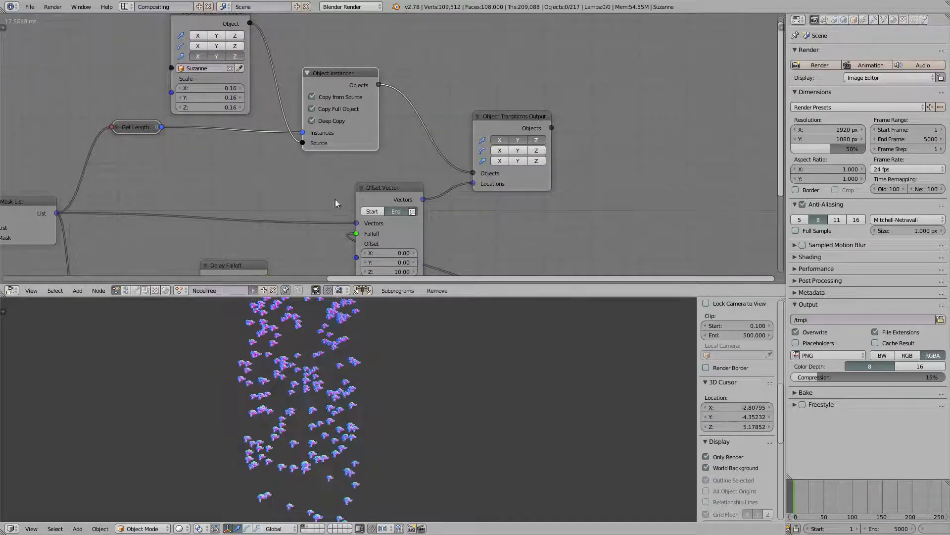
pyautogui.moveTo(335, 204); pyautogui.dragTo(354, 83, button='middle')
pyautogui.scroll(1, 354, 84)
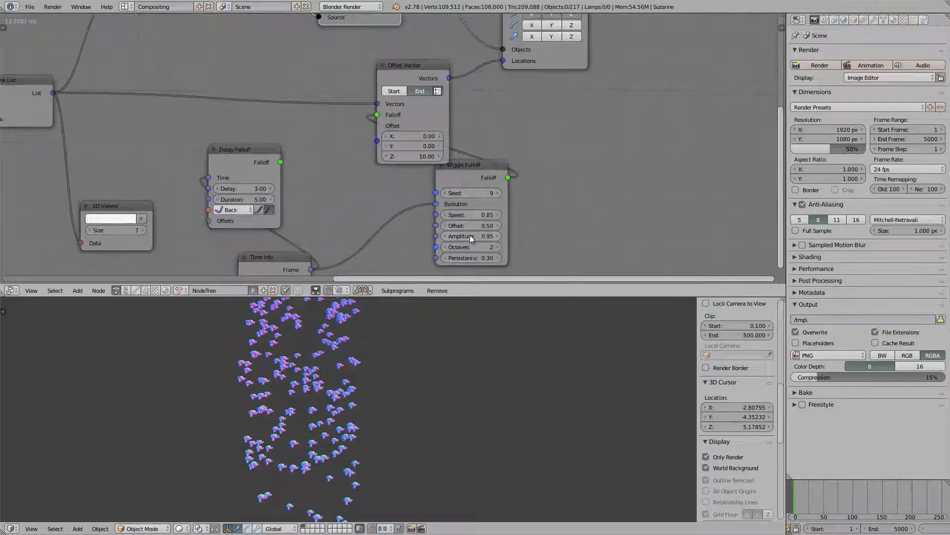
pyautogui.moveTo(470, 234); pyautogui.dragTo(455, 232)
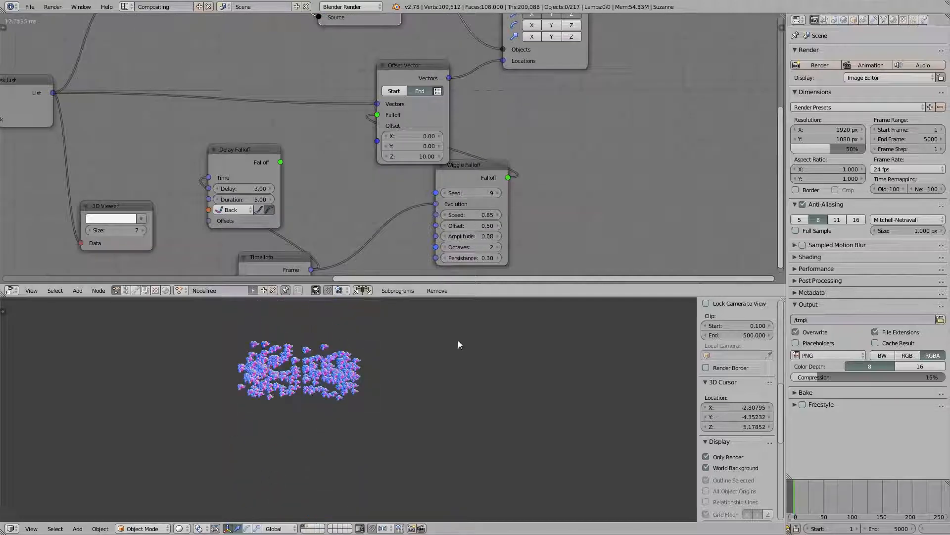
pyautogui.hotkey('alt', 'a')
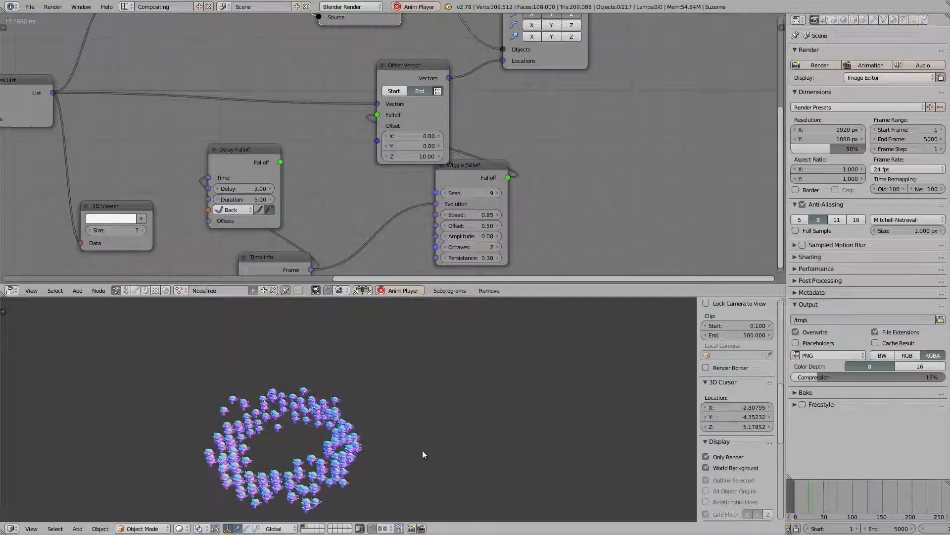
pyautogui.press('Escape')
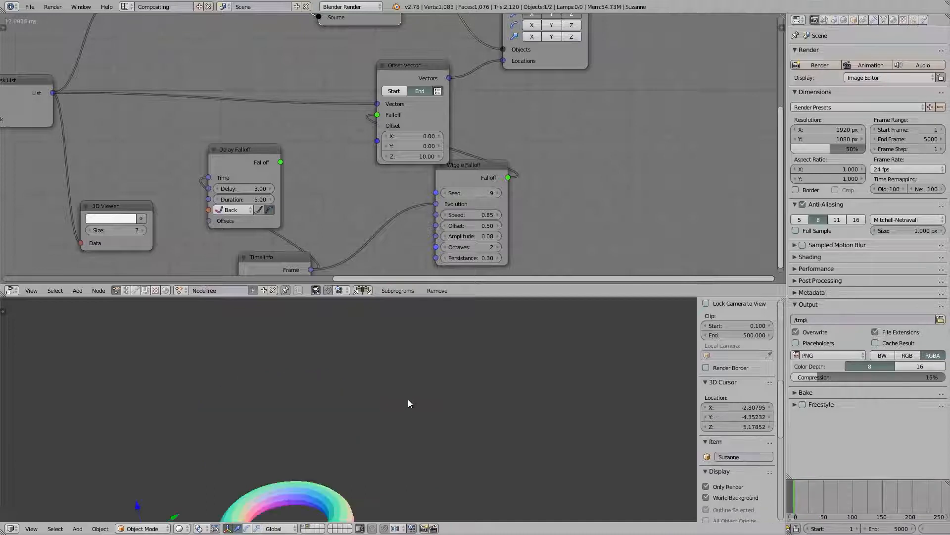
# Duplicate the torus on the second layer along the X axis, placing the copy beside the original, and frame it.
pyautogui.press('KP_Decimal')
pyautogui.hotkey('shift', 'd')
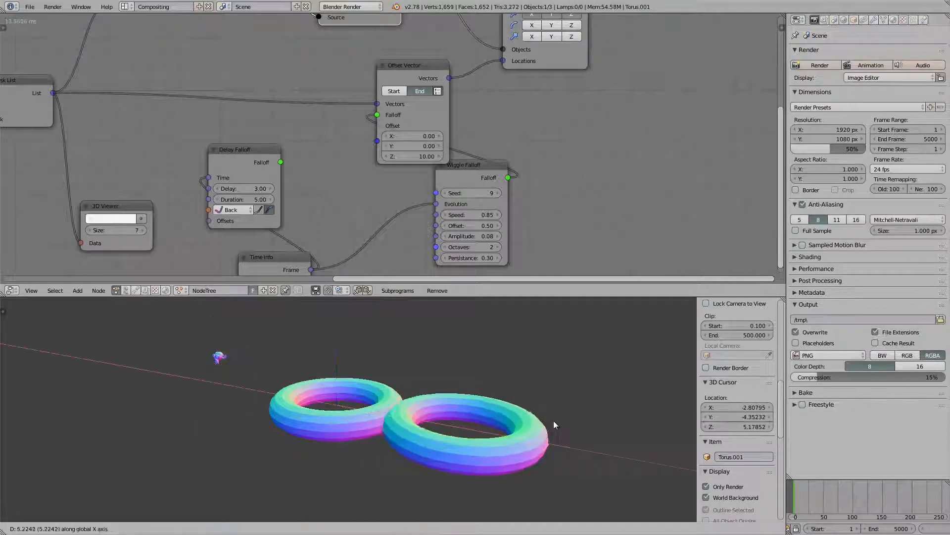
pyautogui.click(524, 431)
pyautogui.press('KP_Decimal')
# Add a Remesh modifier to the duplicated torus with Blocks mode and an Octree Depth of 5.
pyautogui.click(874, 19)
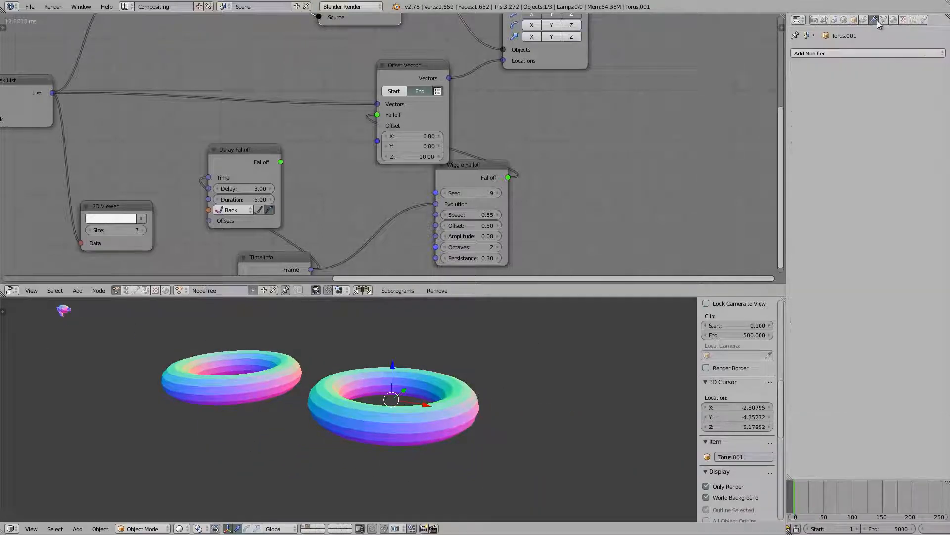
pyautogui.click(877, 54)
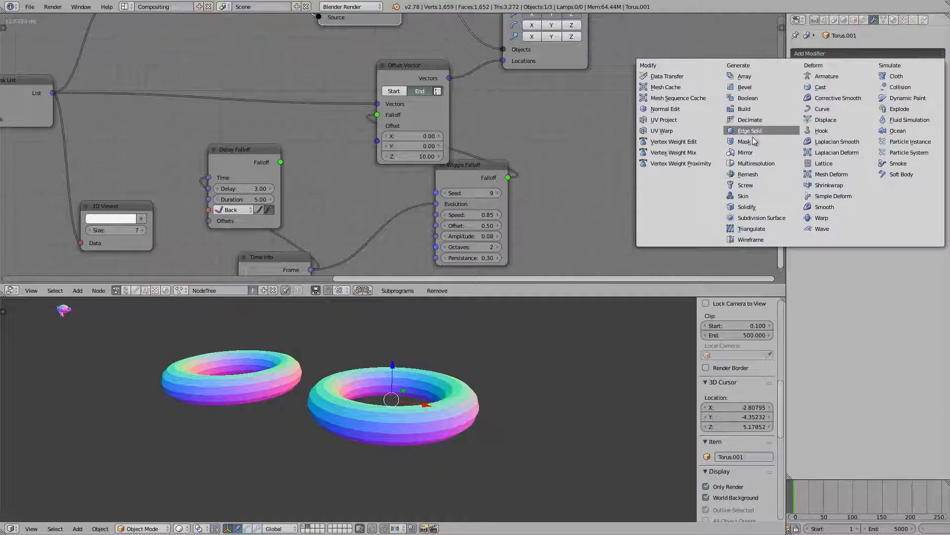
pyautogui.click(759, 172)
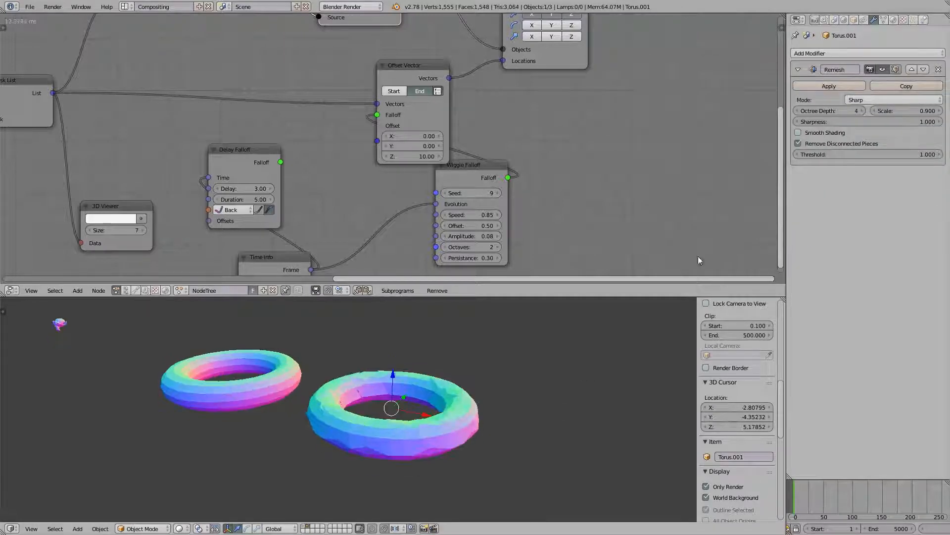
pyautogui.click(869, 100)
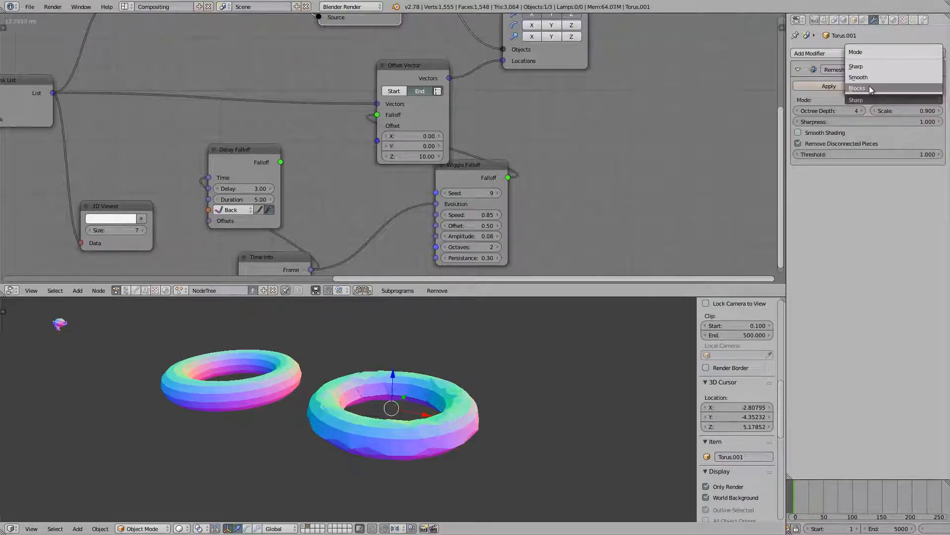
pyautogui.click(869, 87)
pyautogui.click(863, 111)
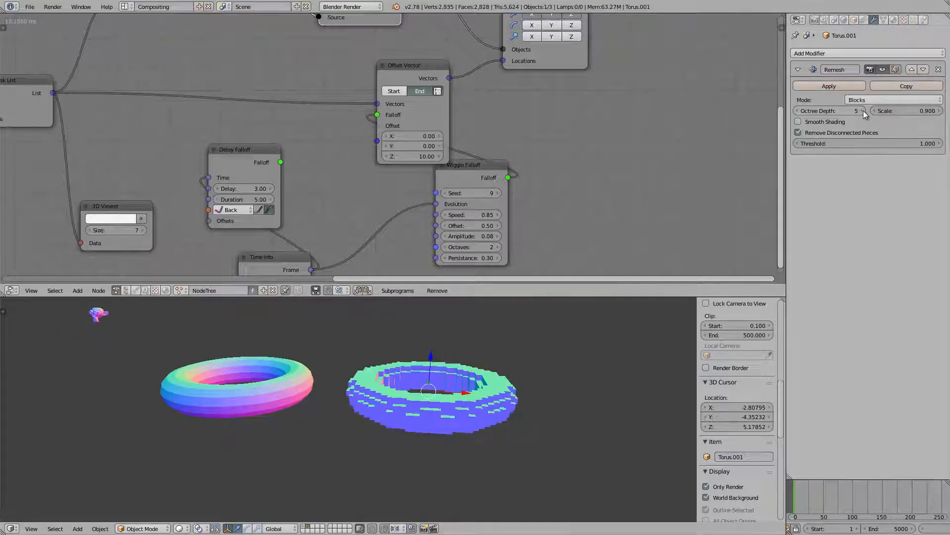
# Try a free rotation of the remeshed torus and examine its block structure in wireframe.
pyautogui.press('r')
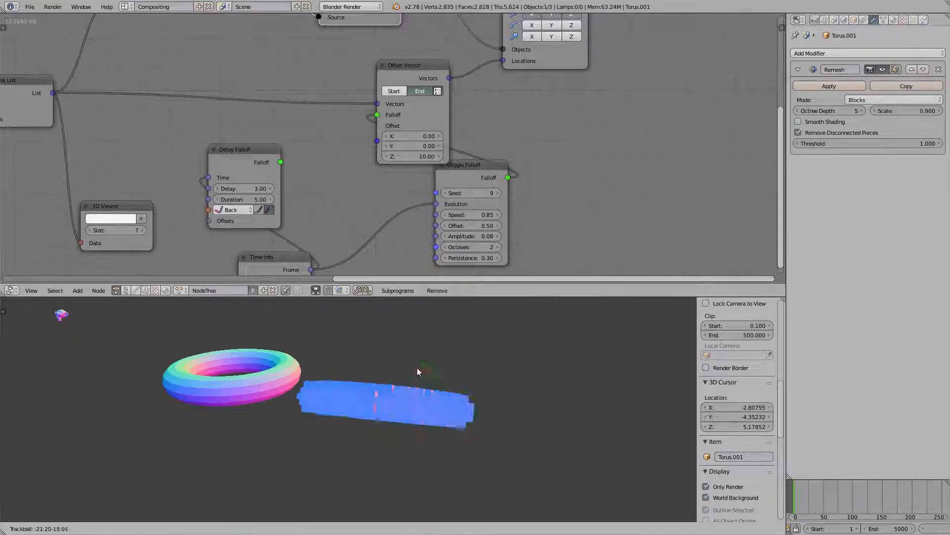
pyautogui.rightClick(434, 419)
pyautogui.press('z')
pyautogui.scroll(5, 449, 416)
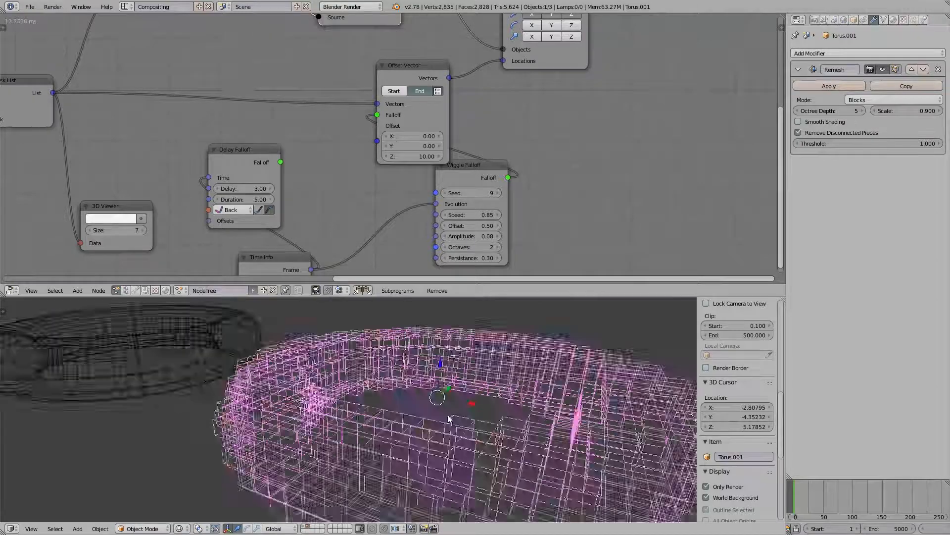
pyautogui.scroll(-2, 446, 415)
pyautogui.moveTo(365, 397); pyautogui.dragTo(431, 393, button='middle')
pyautogui.moveTo(553, 382); pyautogui.dragTo(435, 383, button='middle')
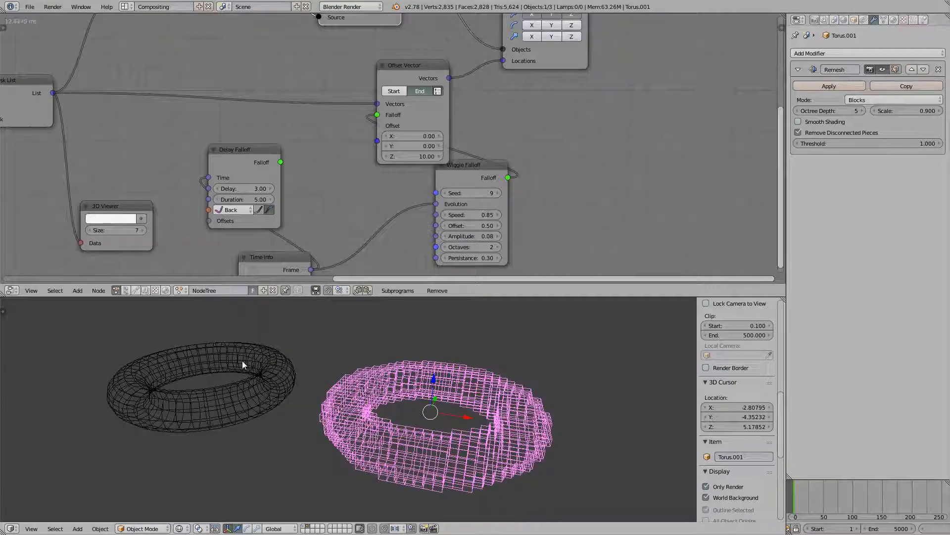
# Compare the original torus with the remeshed copy in solid and wireframe shading, and try freely rotating the copy again.
pyautogui.press('z')
pyautogui.rightClick(258, 373)
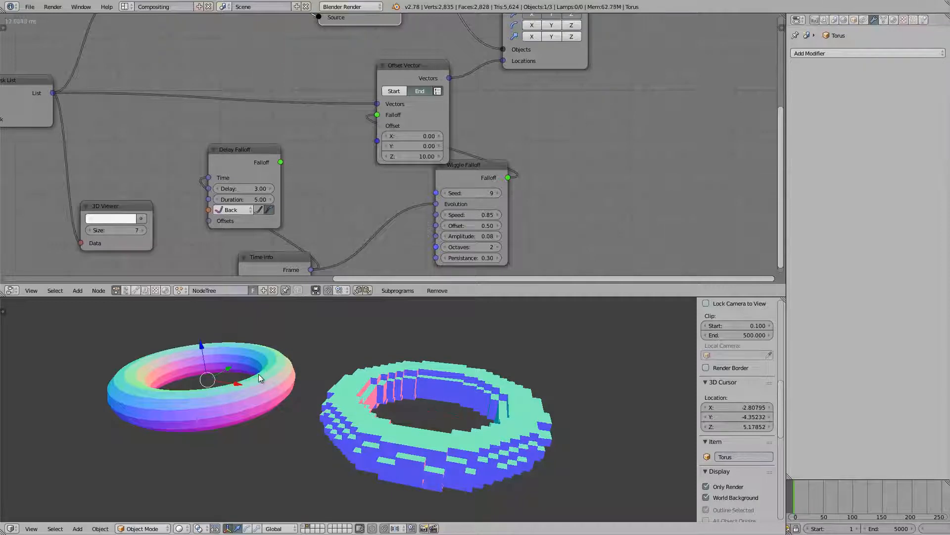
pyautogui.press('z')
pyautogui.rightClick(369, 388)
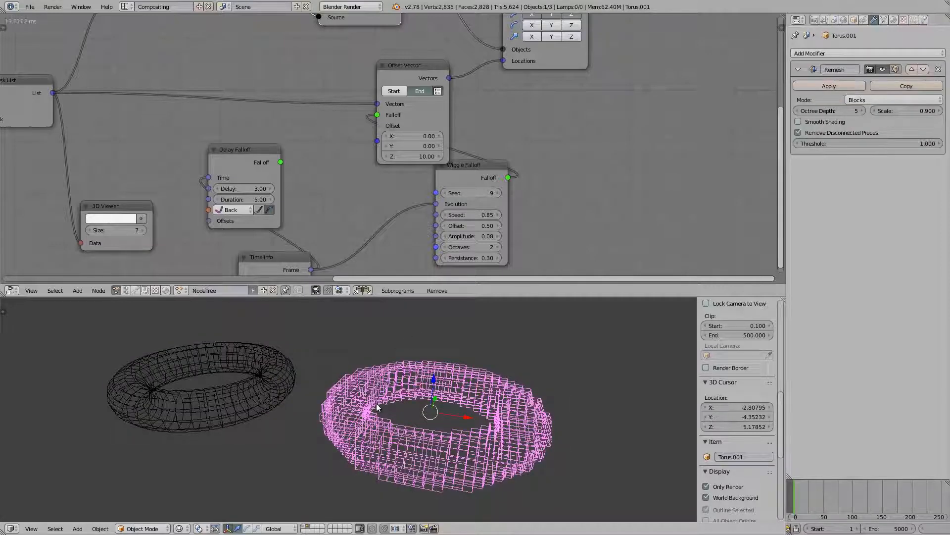
pyautogui.press('r')
pyautogui.press('r')
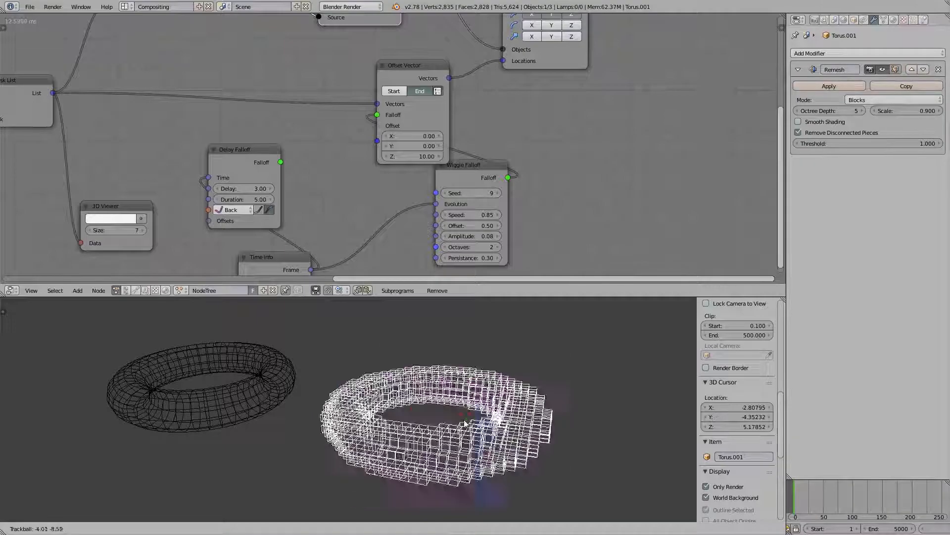
pyautogui.rightClick(416, 422)
# Delete the remeshed torus copy and return to the first layer with the Suzanne instances in solid shading.
pyautogui.moveTo(415, 422); pyautogui.dragTo(403, 391, button='middle')
pyautogui.press('Delete')
pyautogui.moveTo(338, 393)
pyautogui.keyDown('shift'); pyautogui.mouseDown(button='middle')
pyautogui.moveTo(415, 433)
pyautogui.moveTo(411, 390)
pyautogui.moveTo(400, 450)
pyautogui.moveTo(407, 408)
pyautogui.mouseUp(button='middle'); pyautogui.keyUp('shift')
pyautogui.press('1')
pyautogui.press('z')
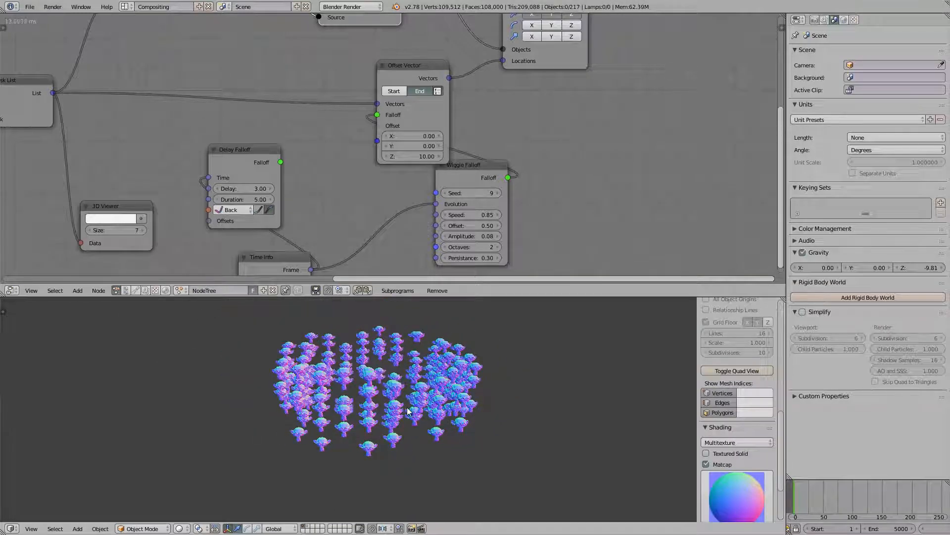